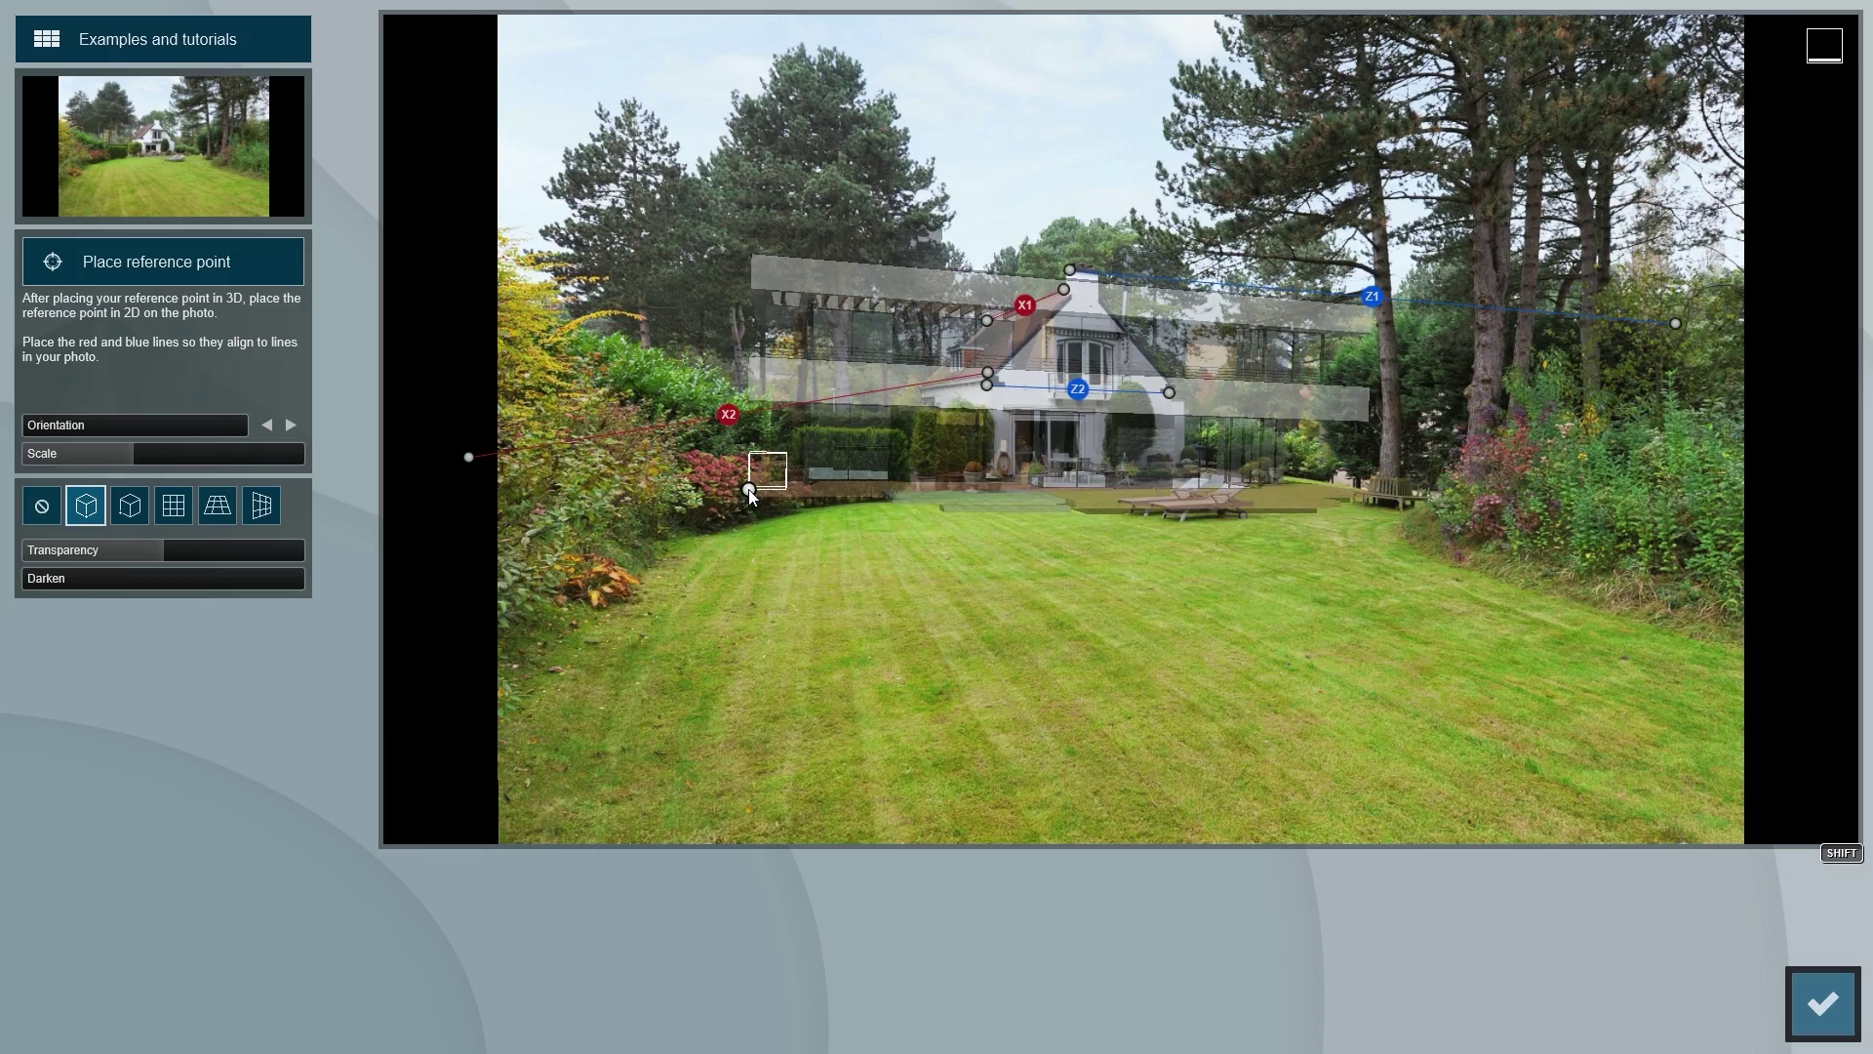
left_click_drag(133, 455, 25, 463, "shift")
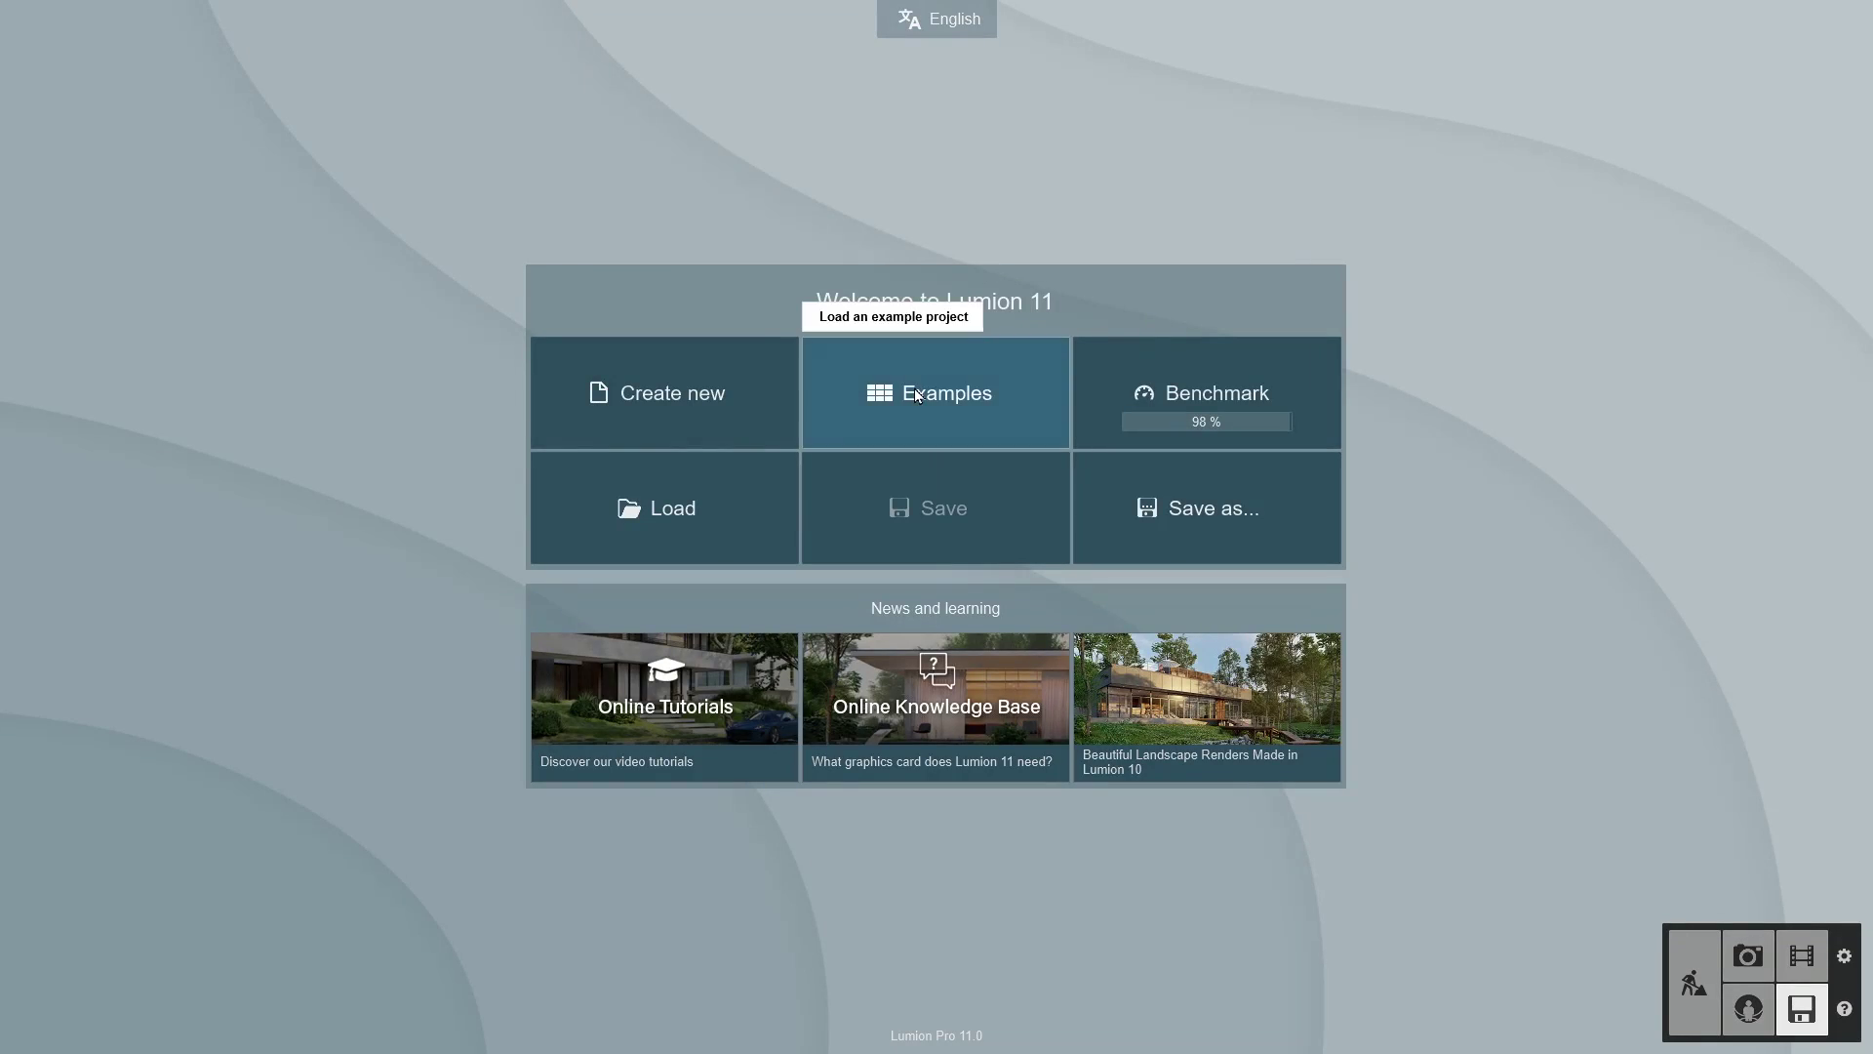
Step: Open the example project showing the white two-storey modern house beside a street
left_click(915, 390)
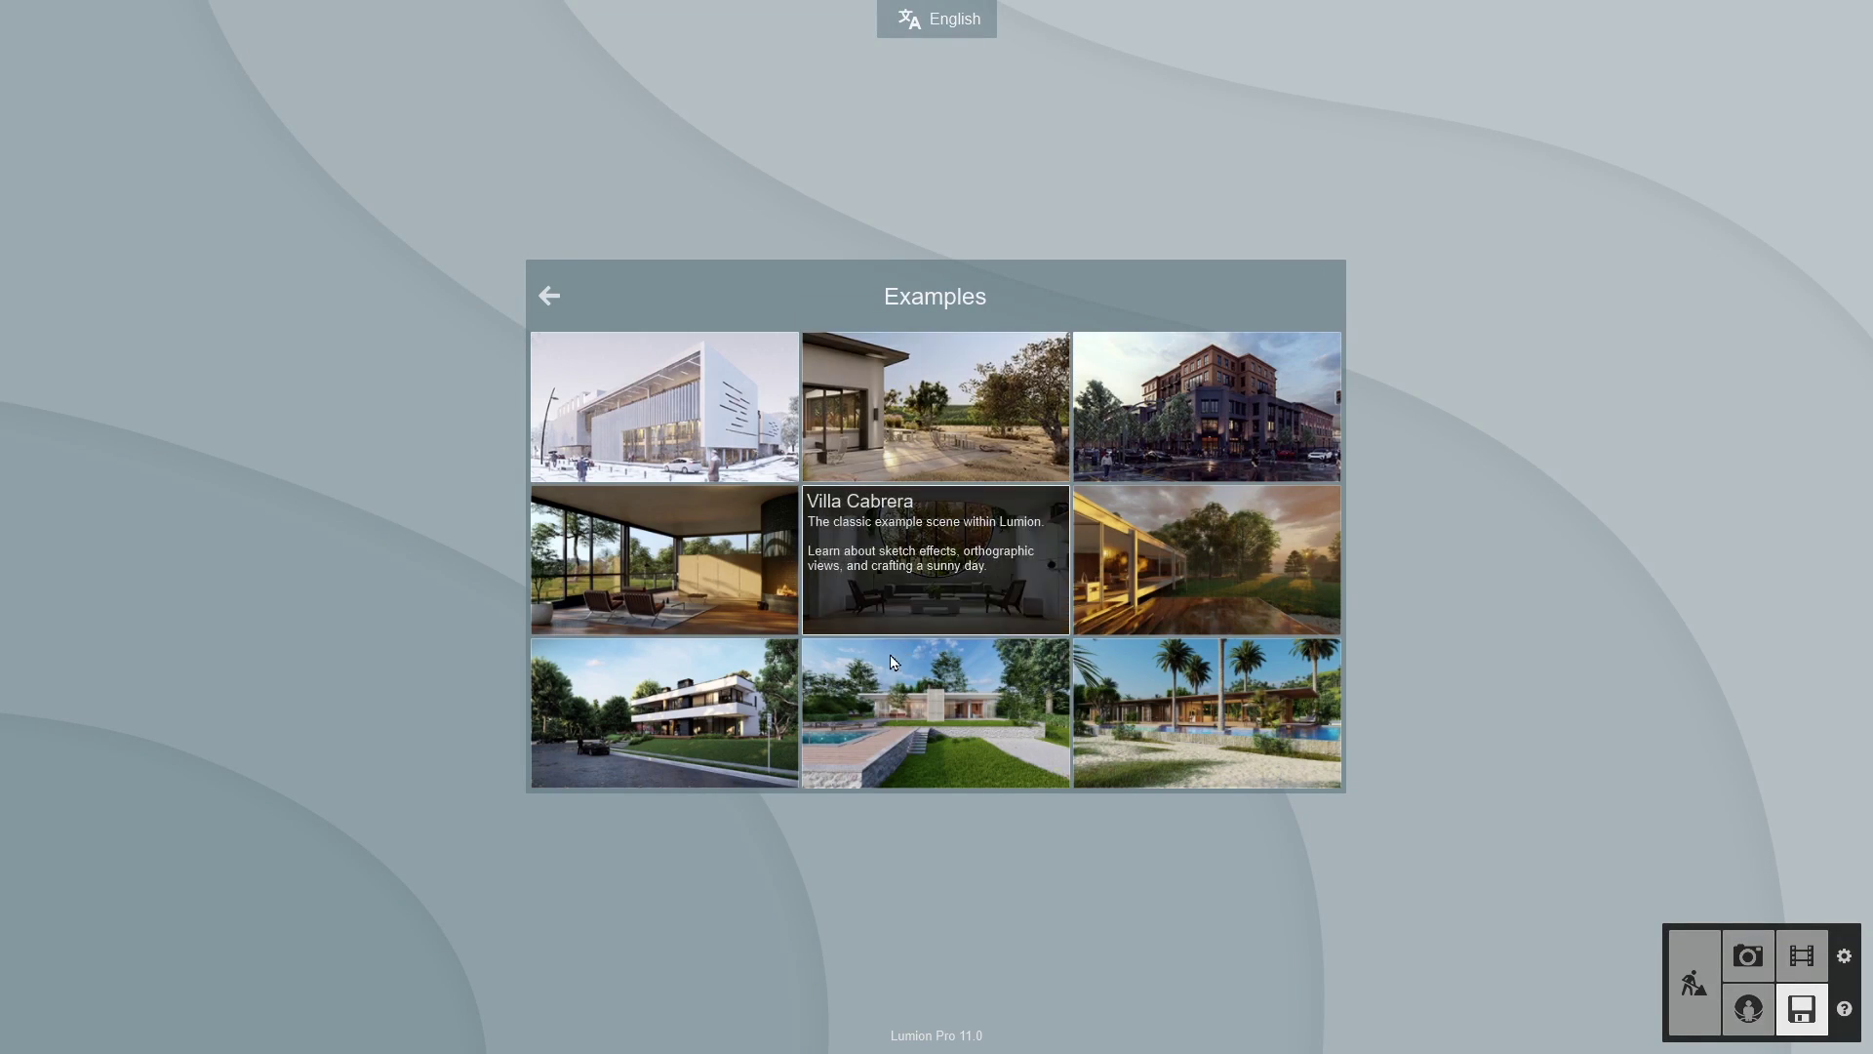
left_click(695, 709)
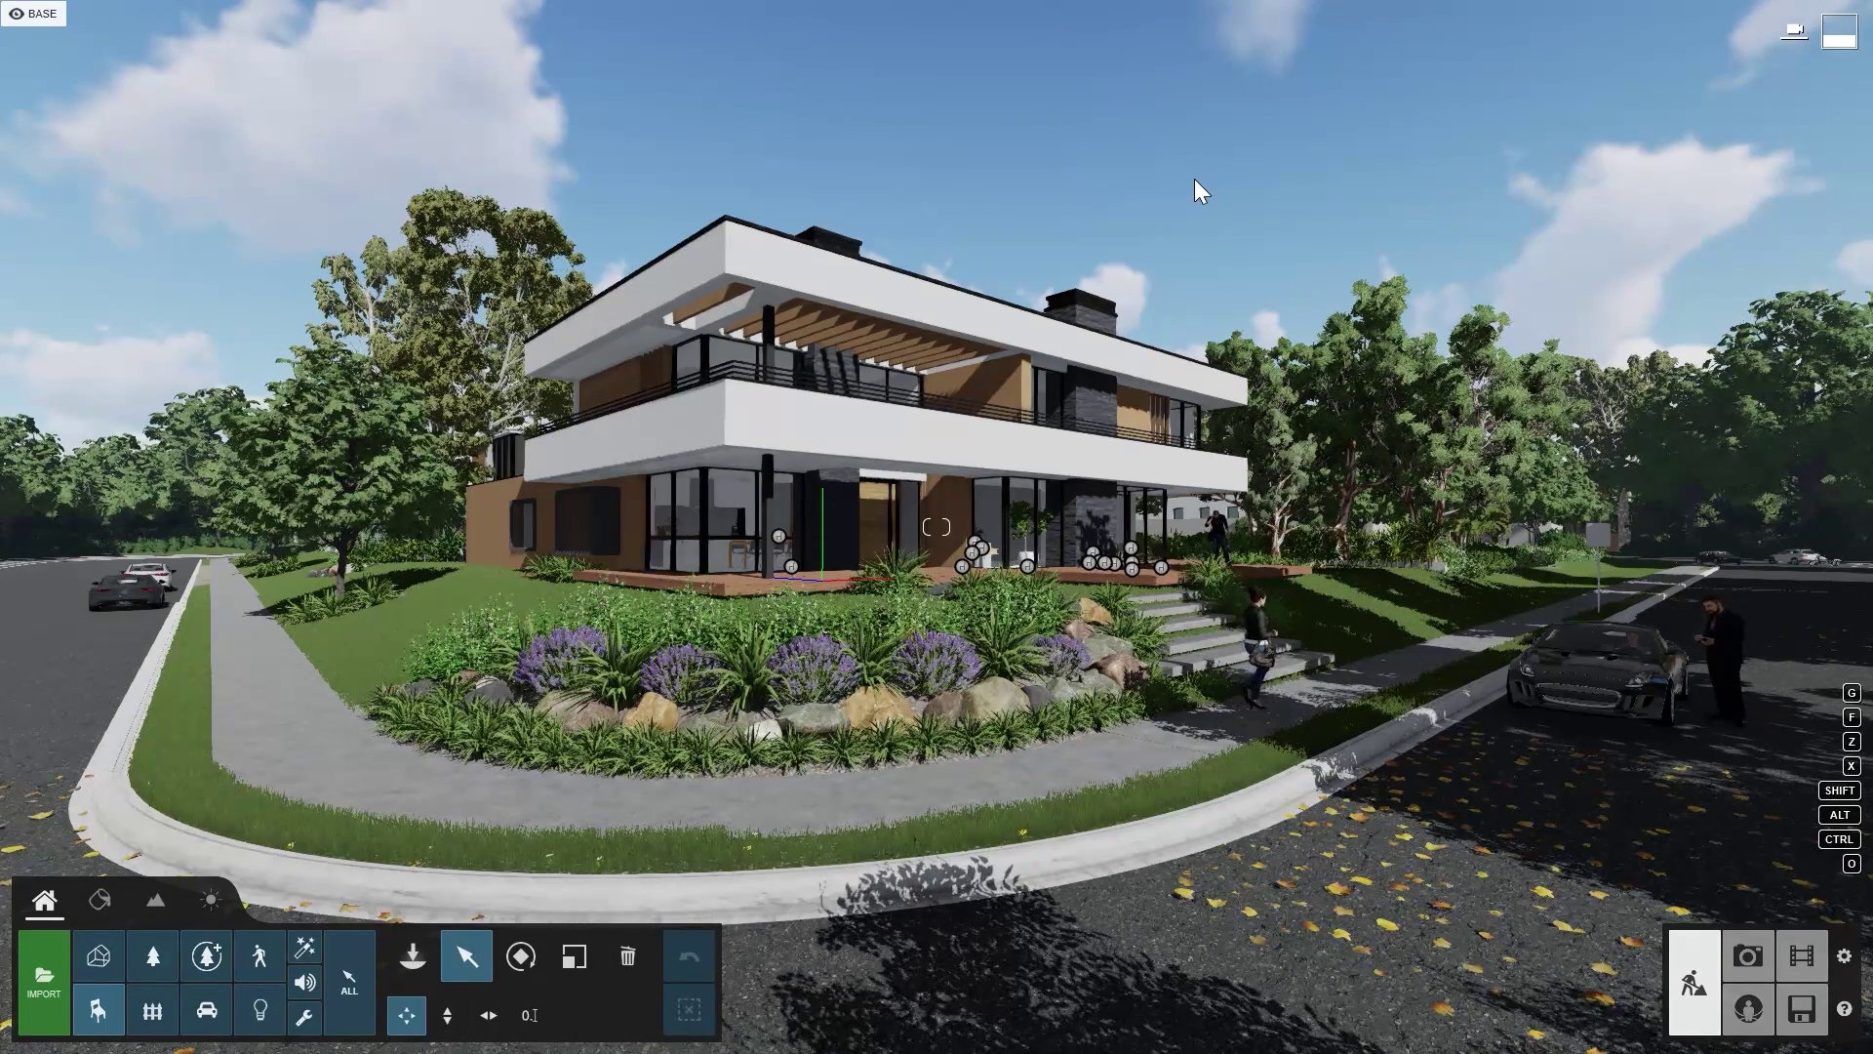
Step: Hide the ENTOURAGE HOUSES, FOLIAGE and CARS & PEOPLE layers so that only the house model is left on the terrain
mouse_move(126, 62)
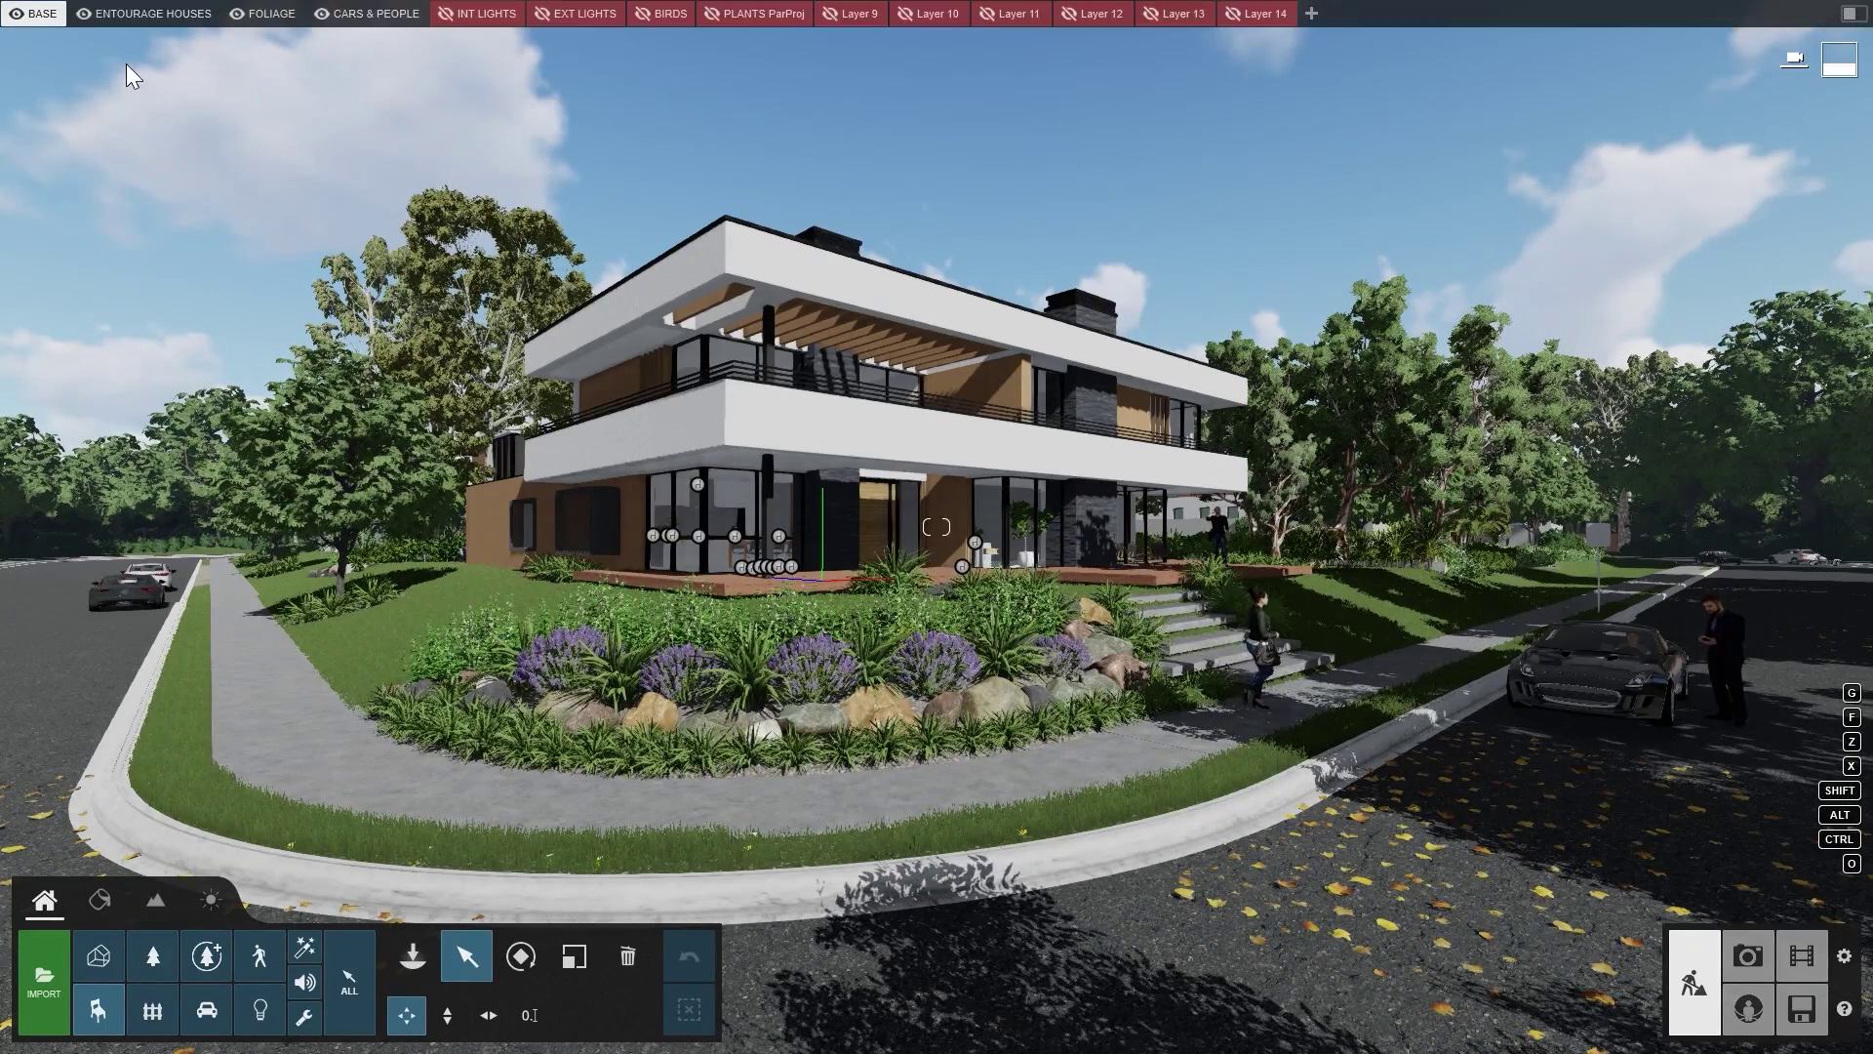
left_click(83, 14)
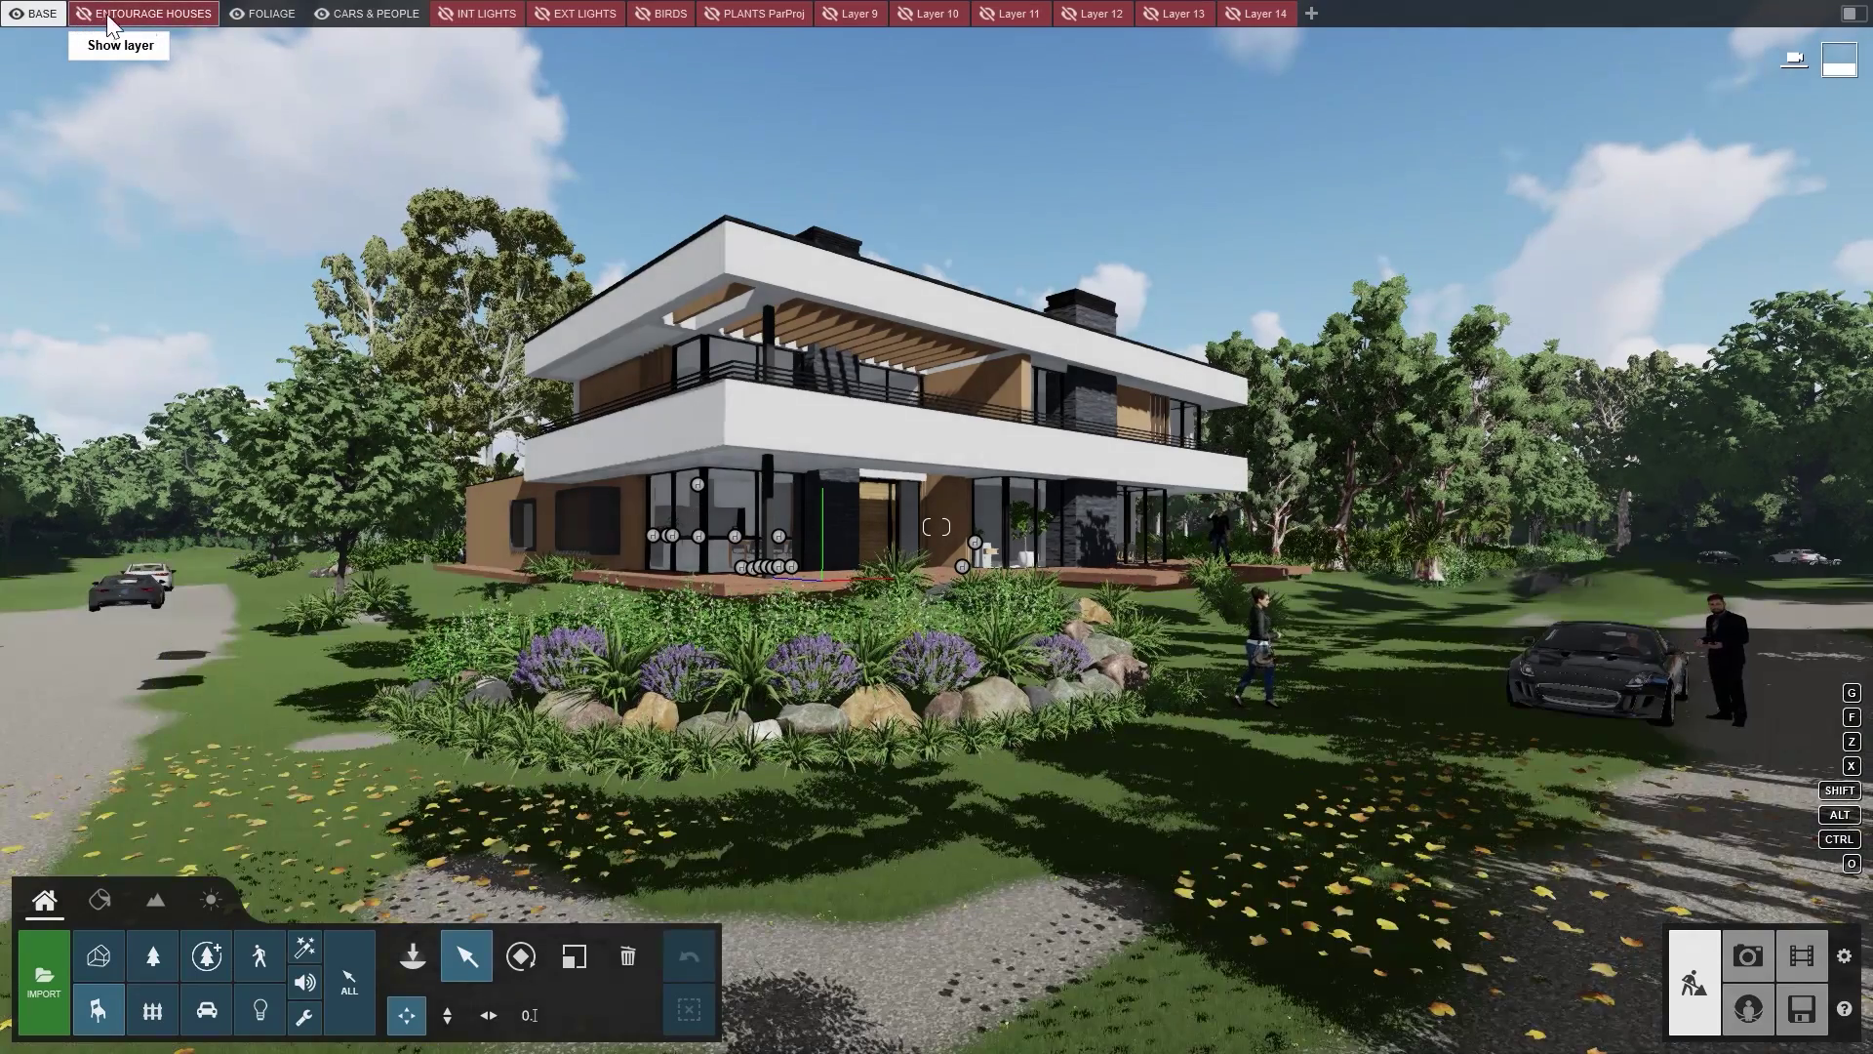
left_click(243, 15)
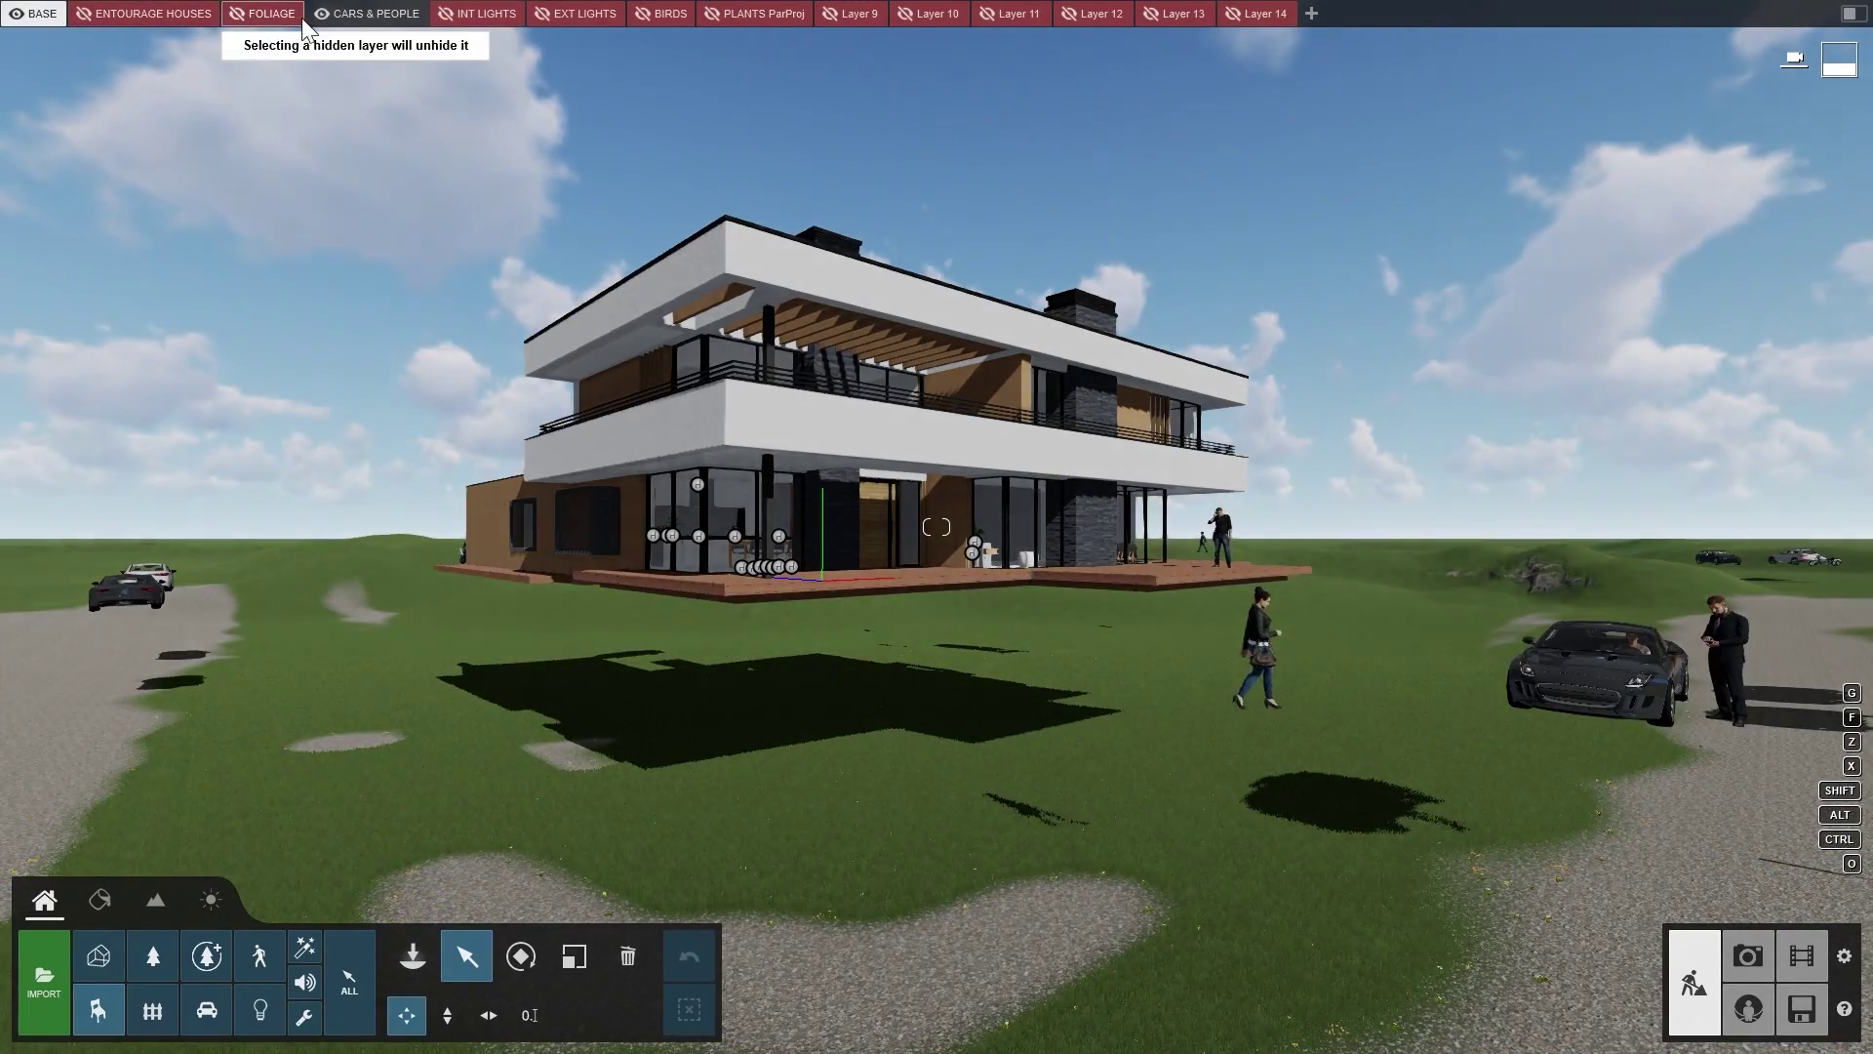
left_click(323, 16)
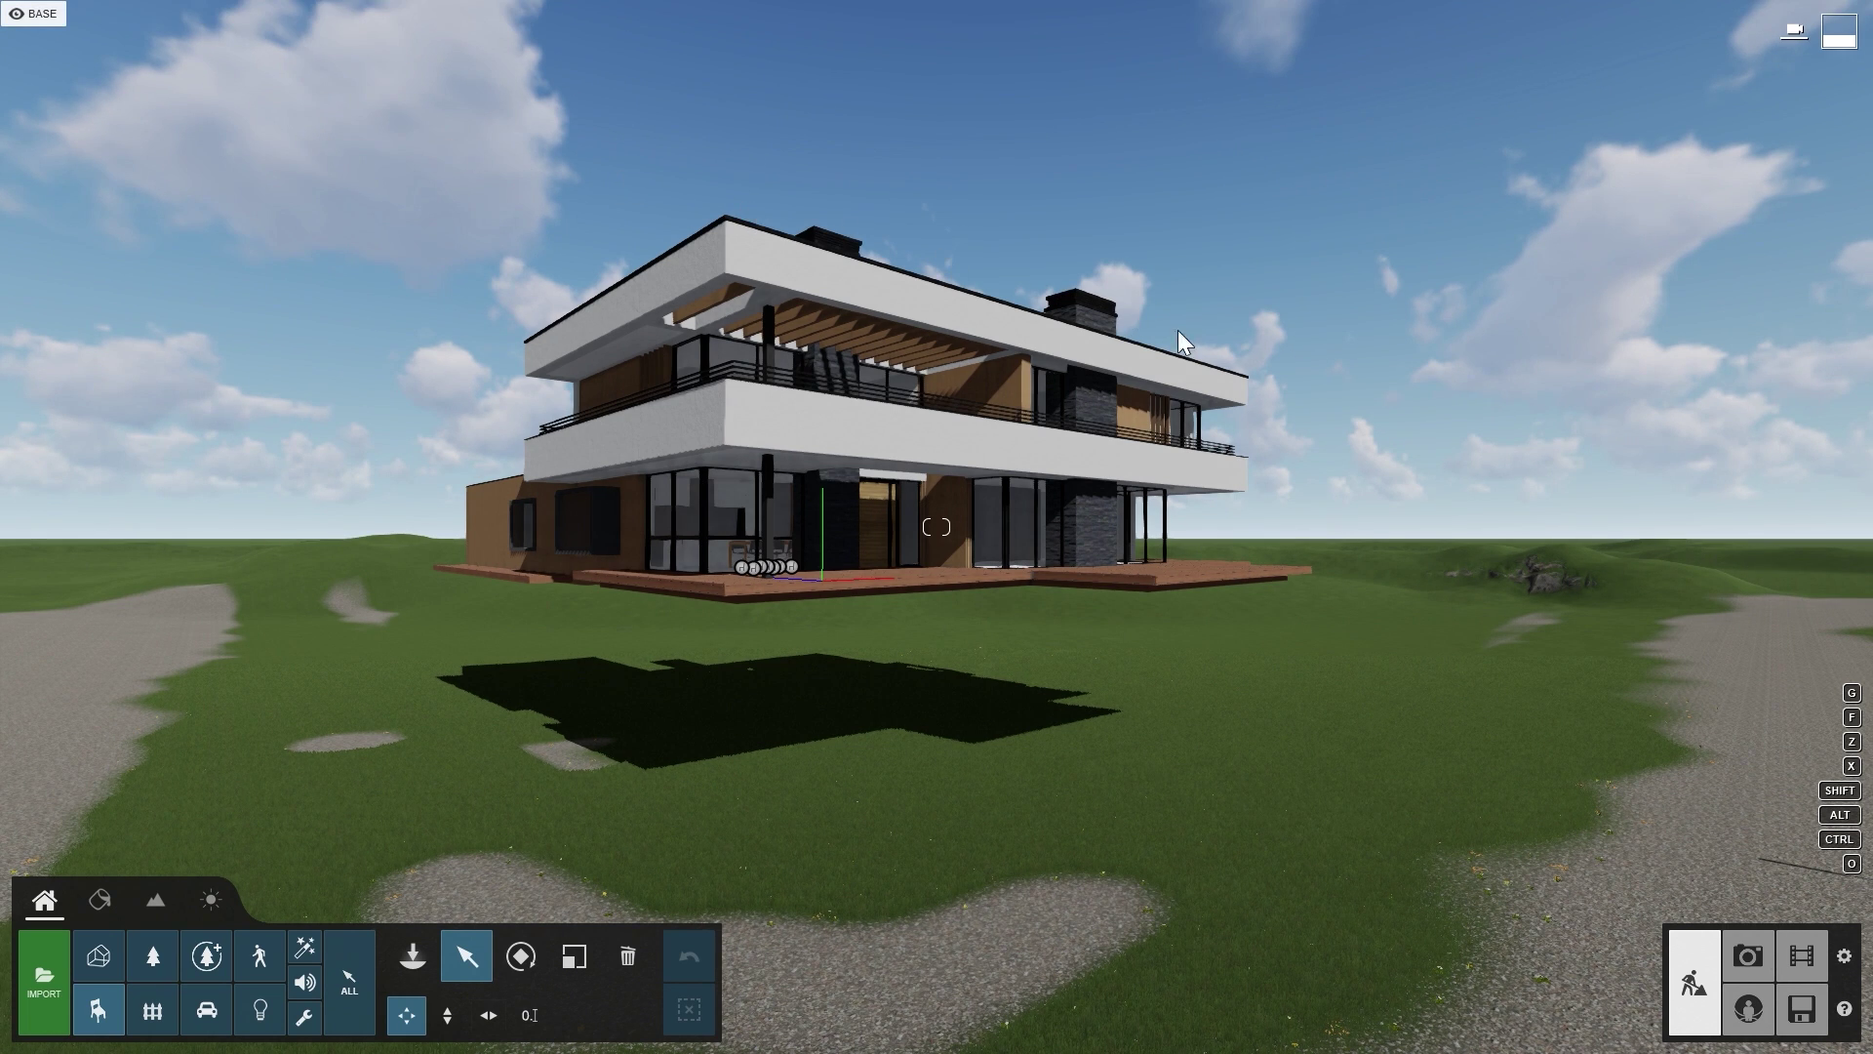
Step: Store the current house view in photo slot 9, add the Photo Matching effect to it and open that effect for editing
left_click(1760, 954)
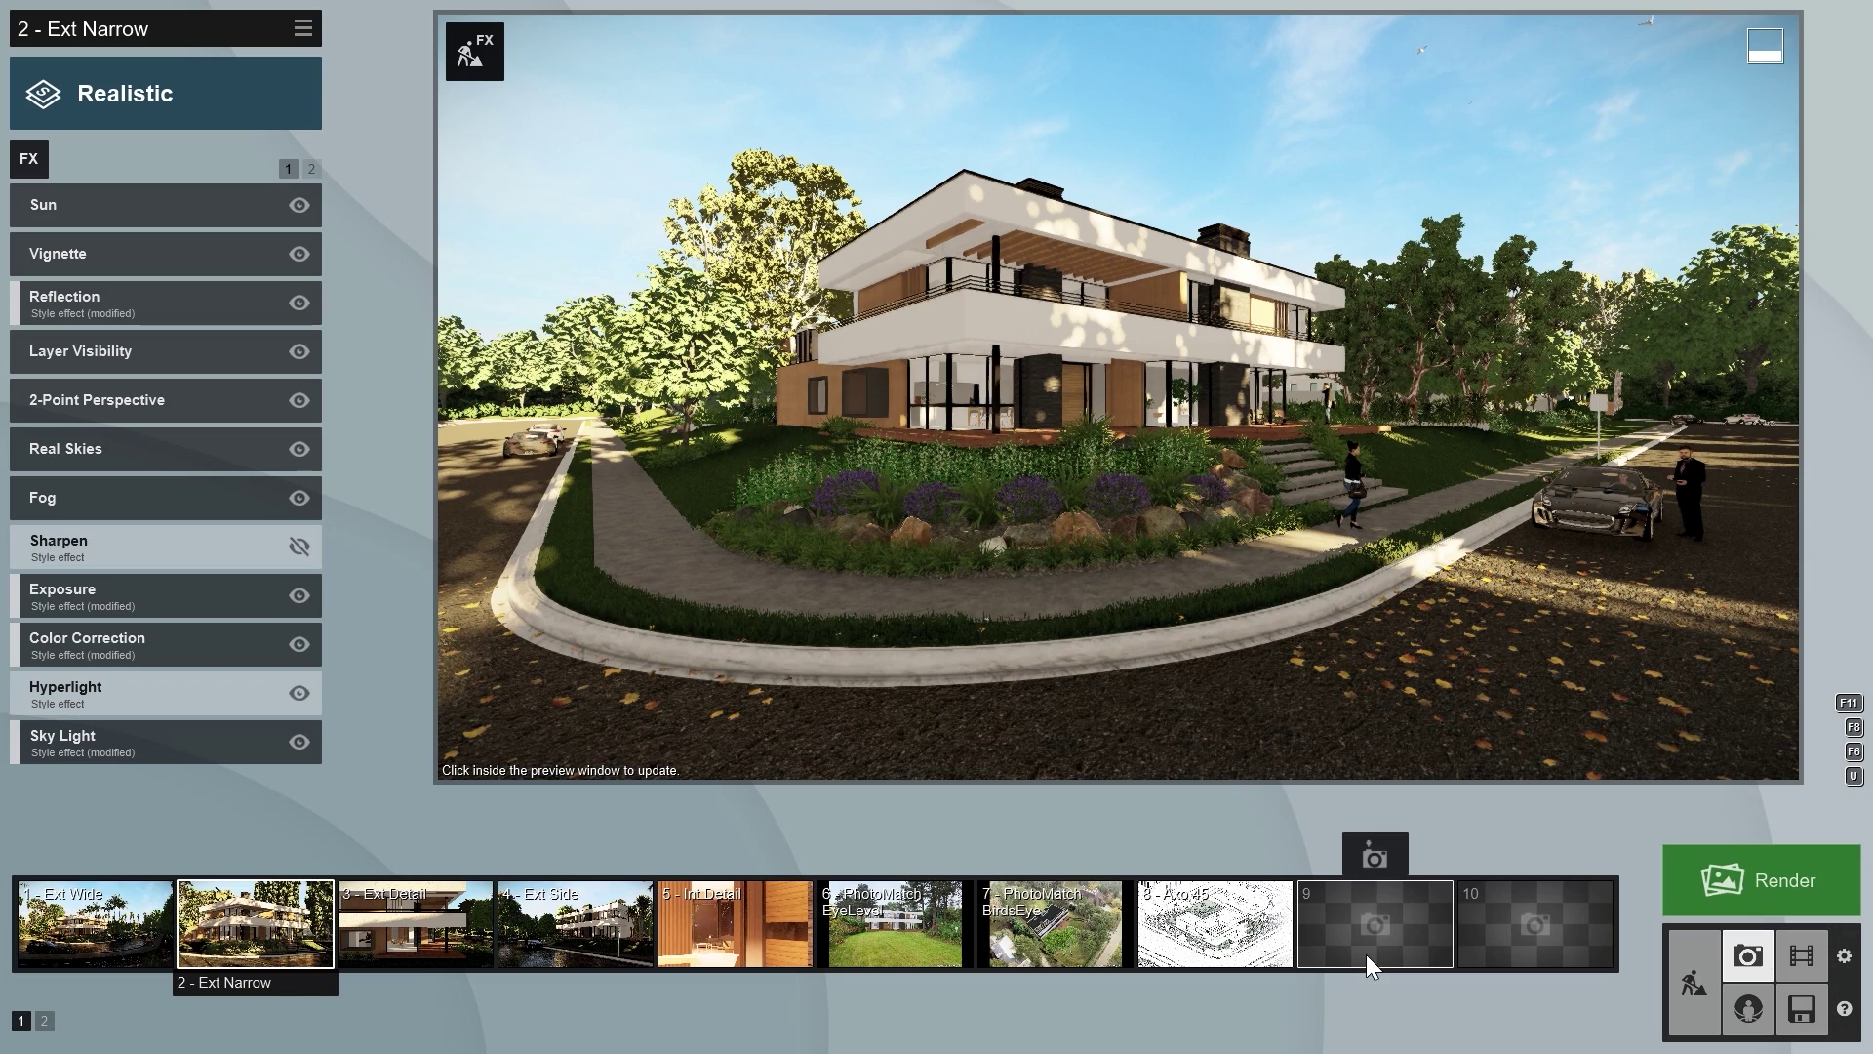
left_click(1373, 861)
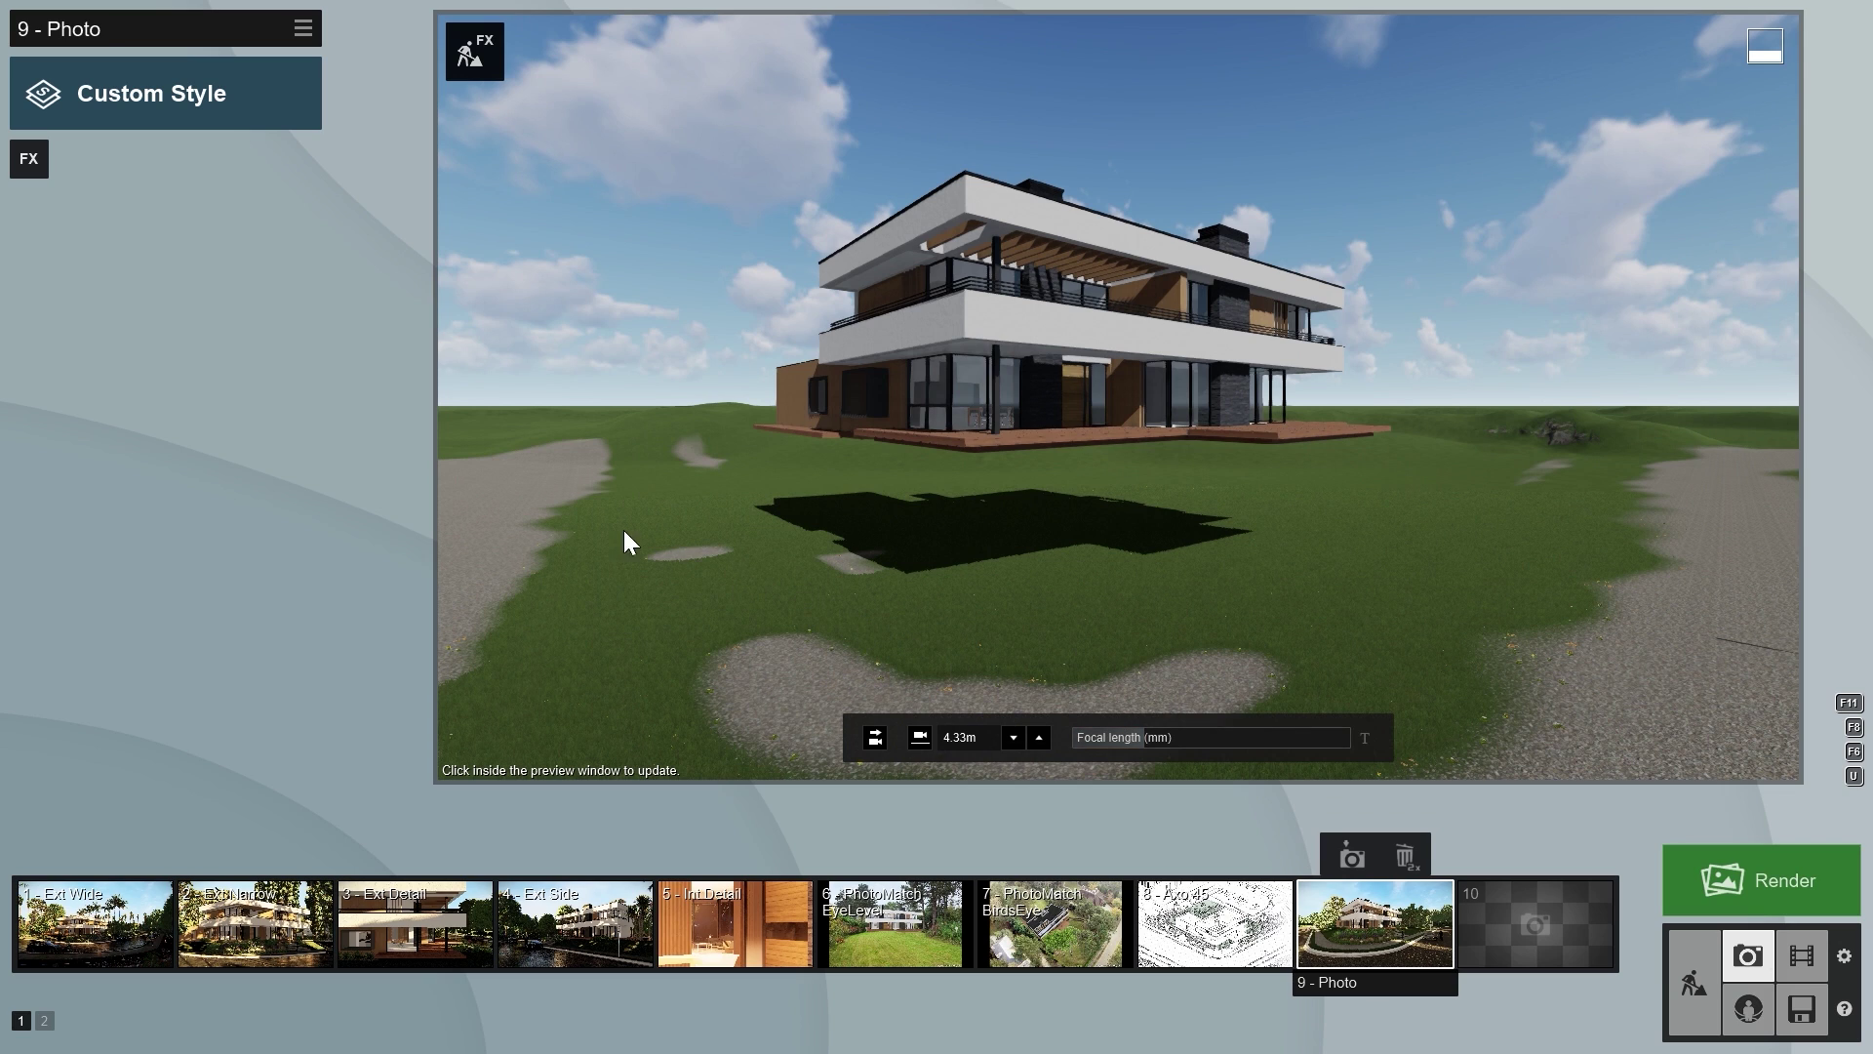
left_click(30, 160)
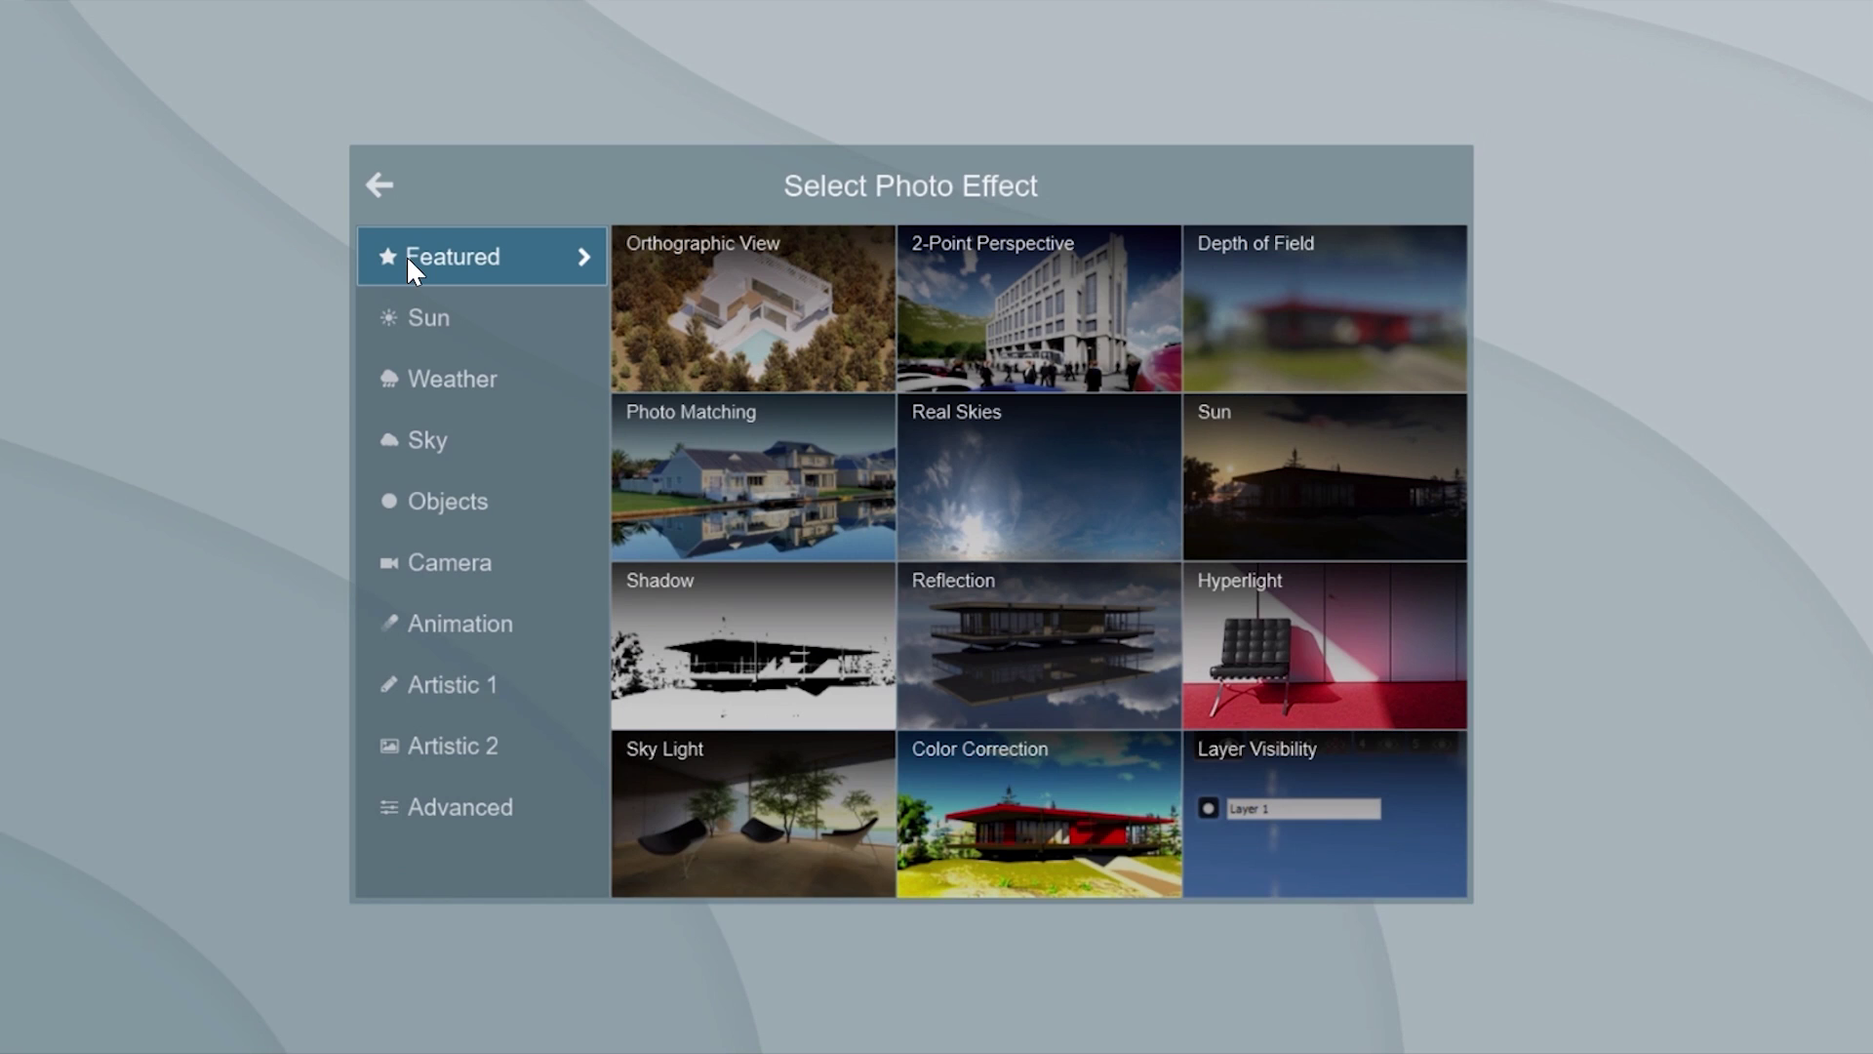
left_click(685, 449)
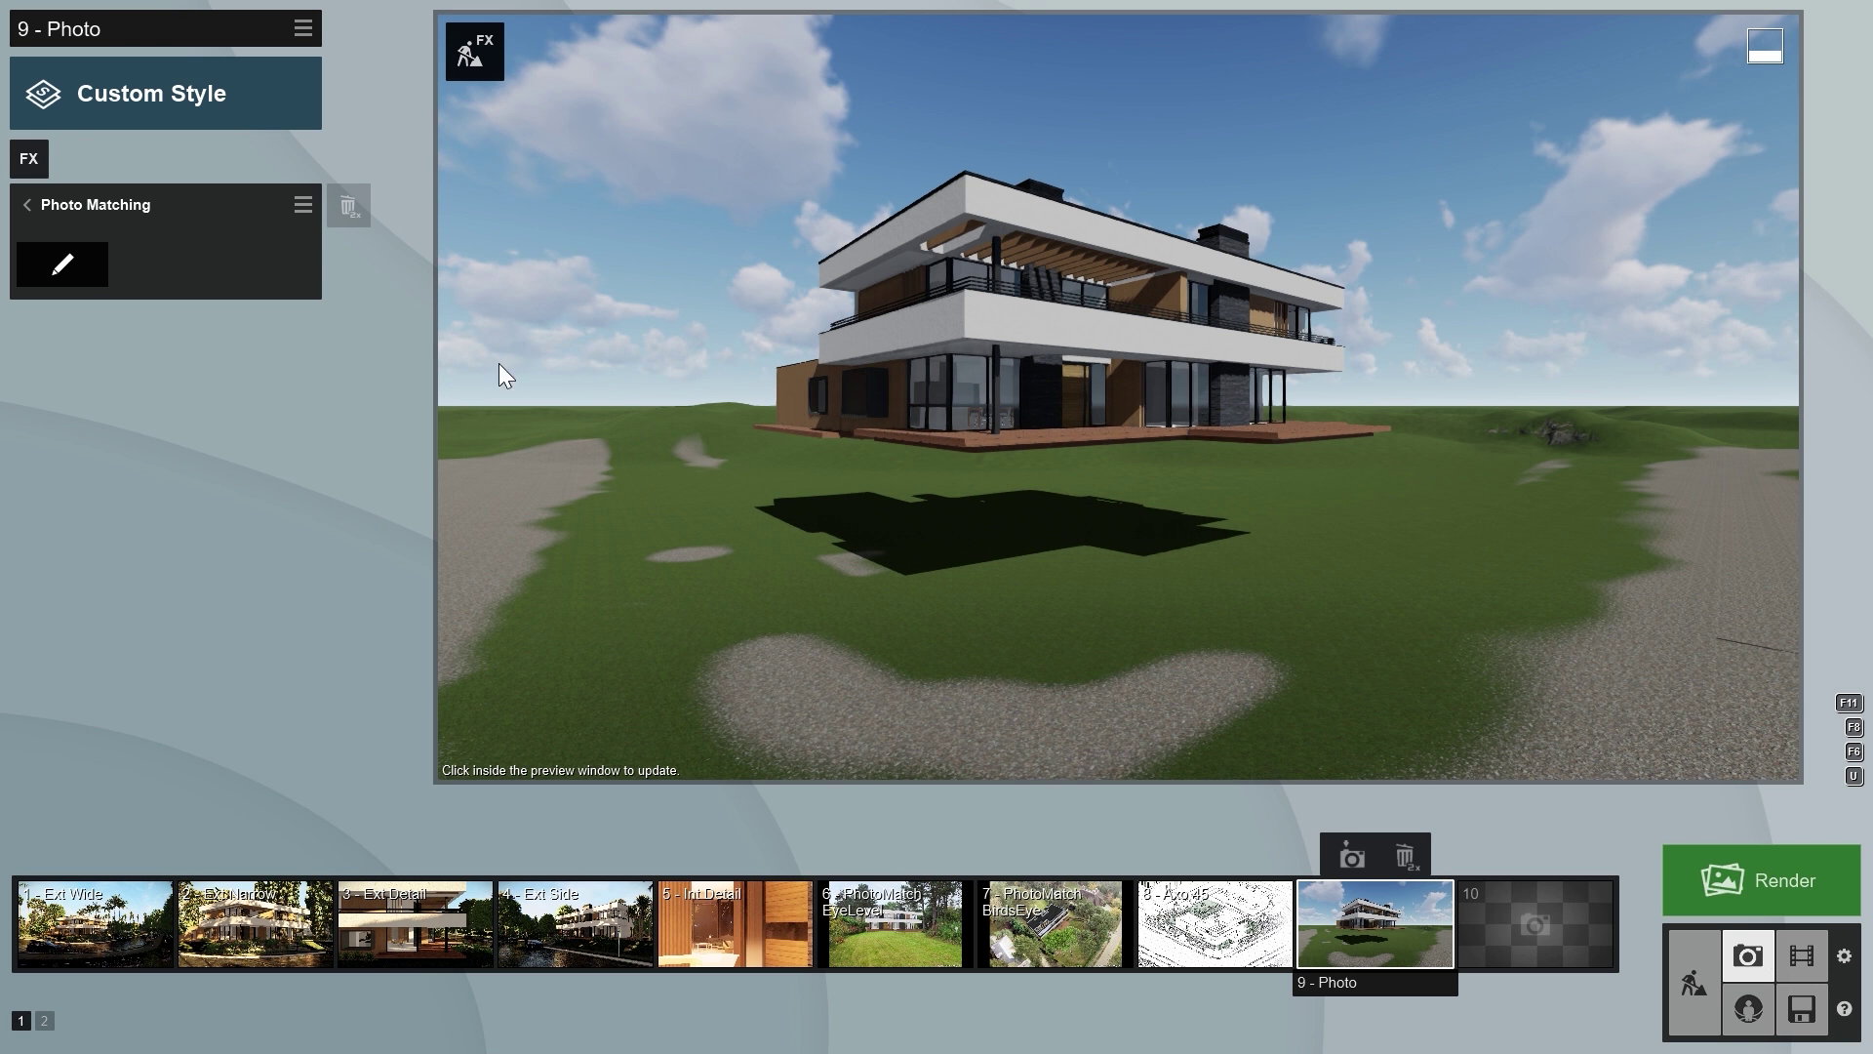
left_click(62, 267)
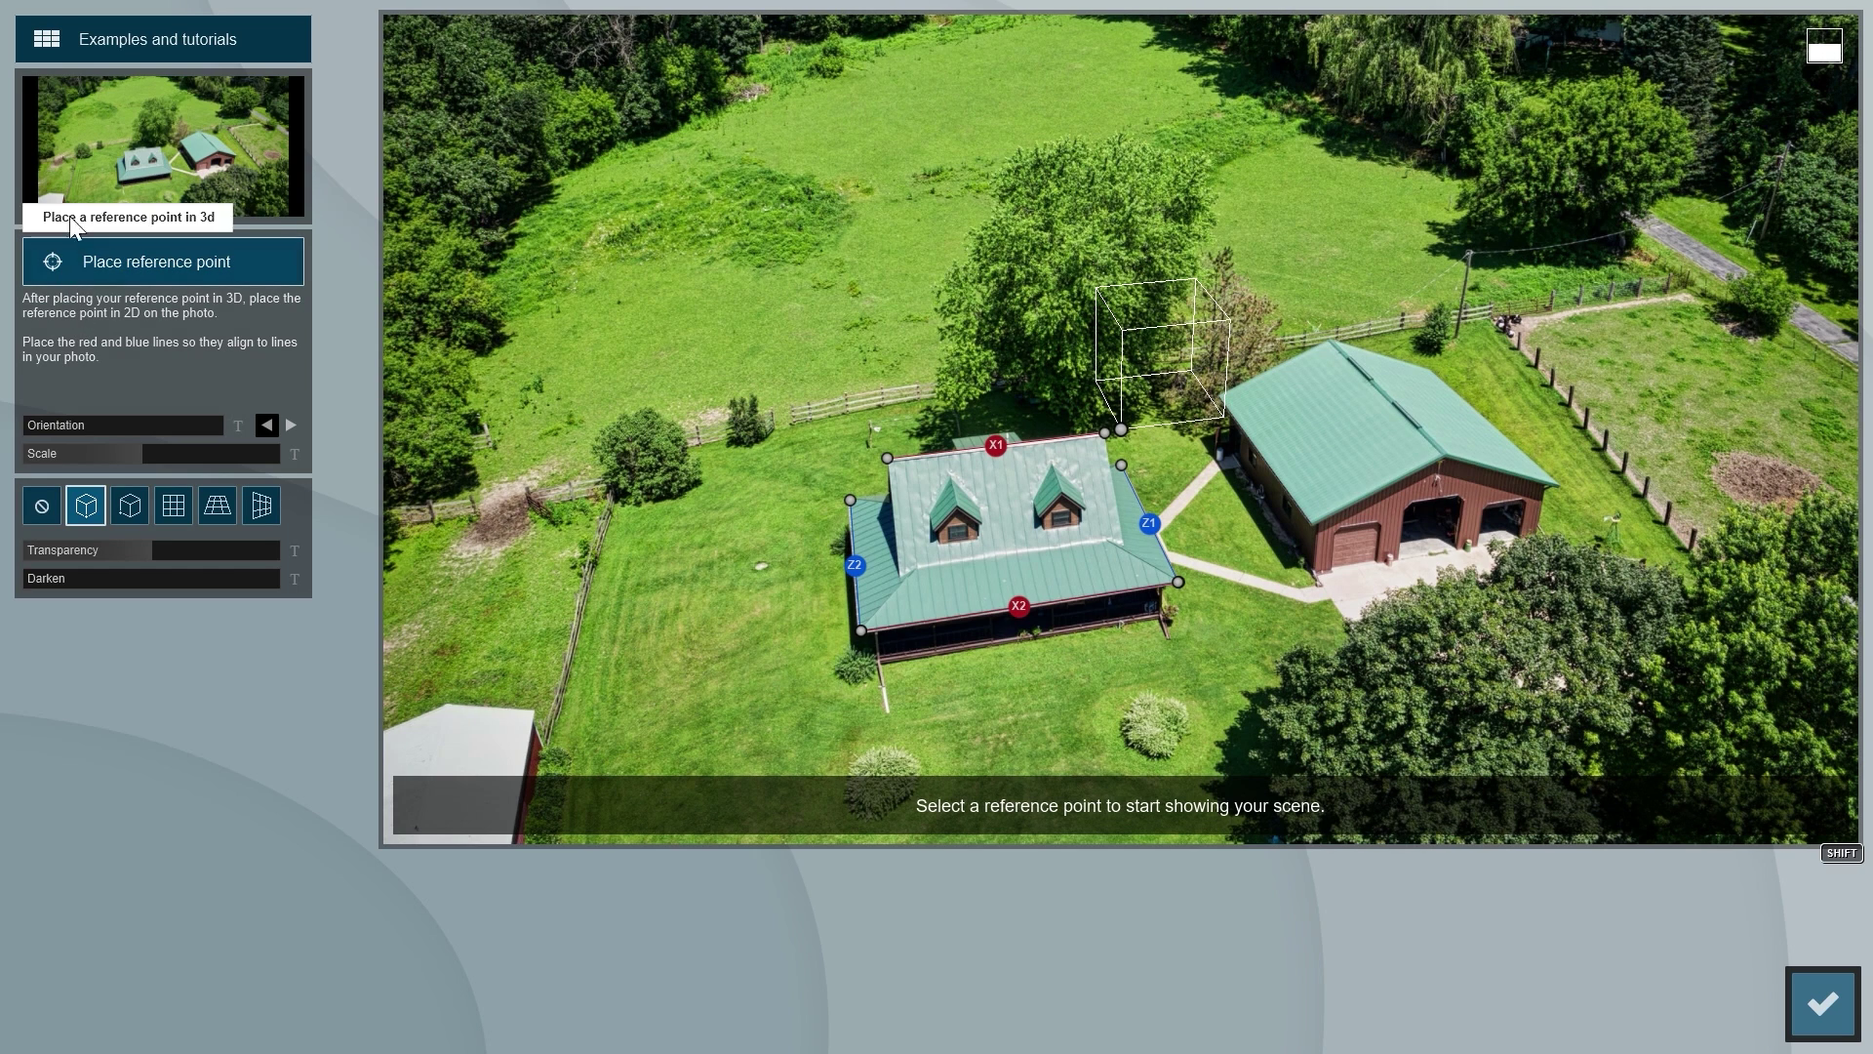
Step: Look through the photo matching examples, including the waterfront house and the stone gabled house, ending on the waterfront one
left_click(114, 40)
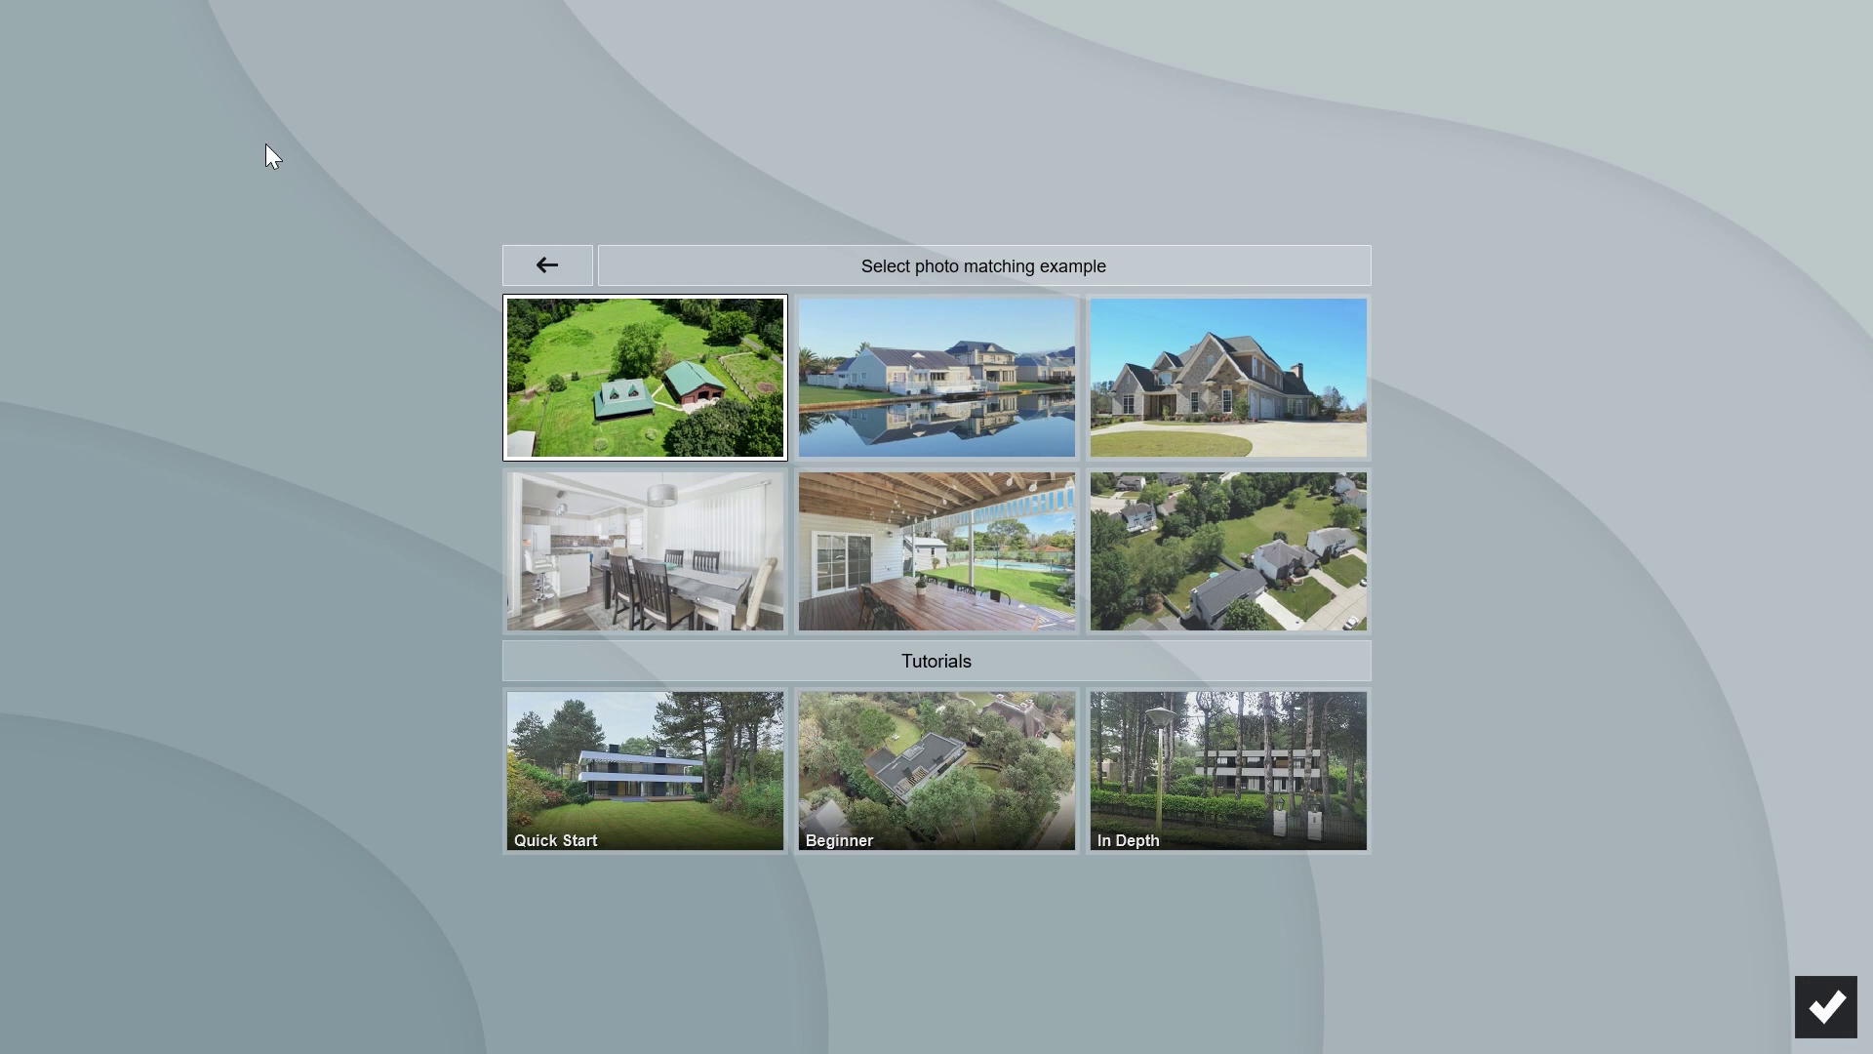
left_click(875, 365)
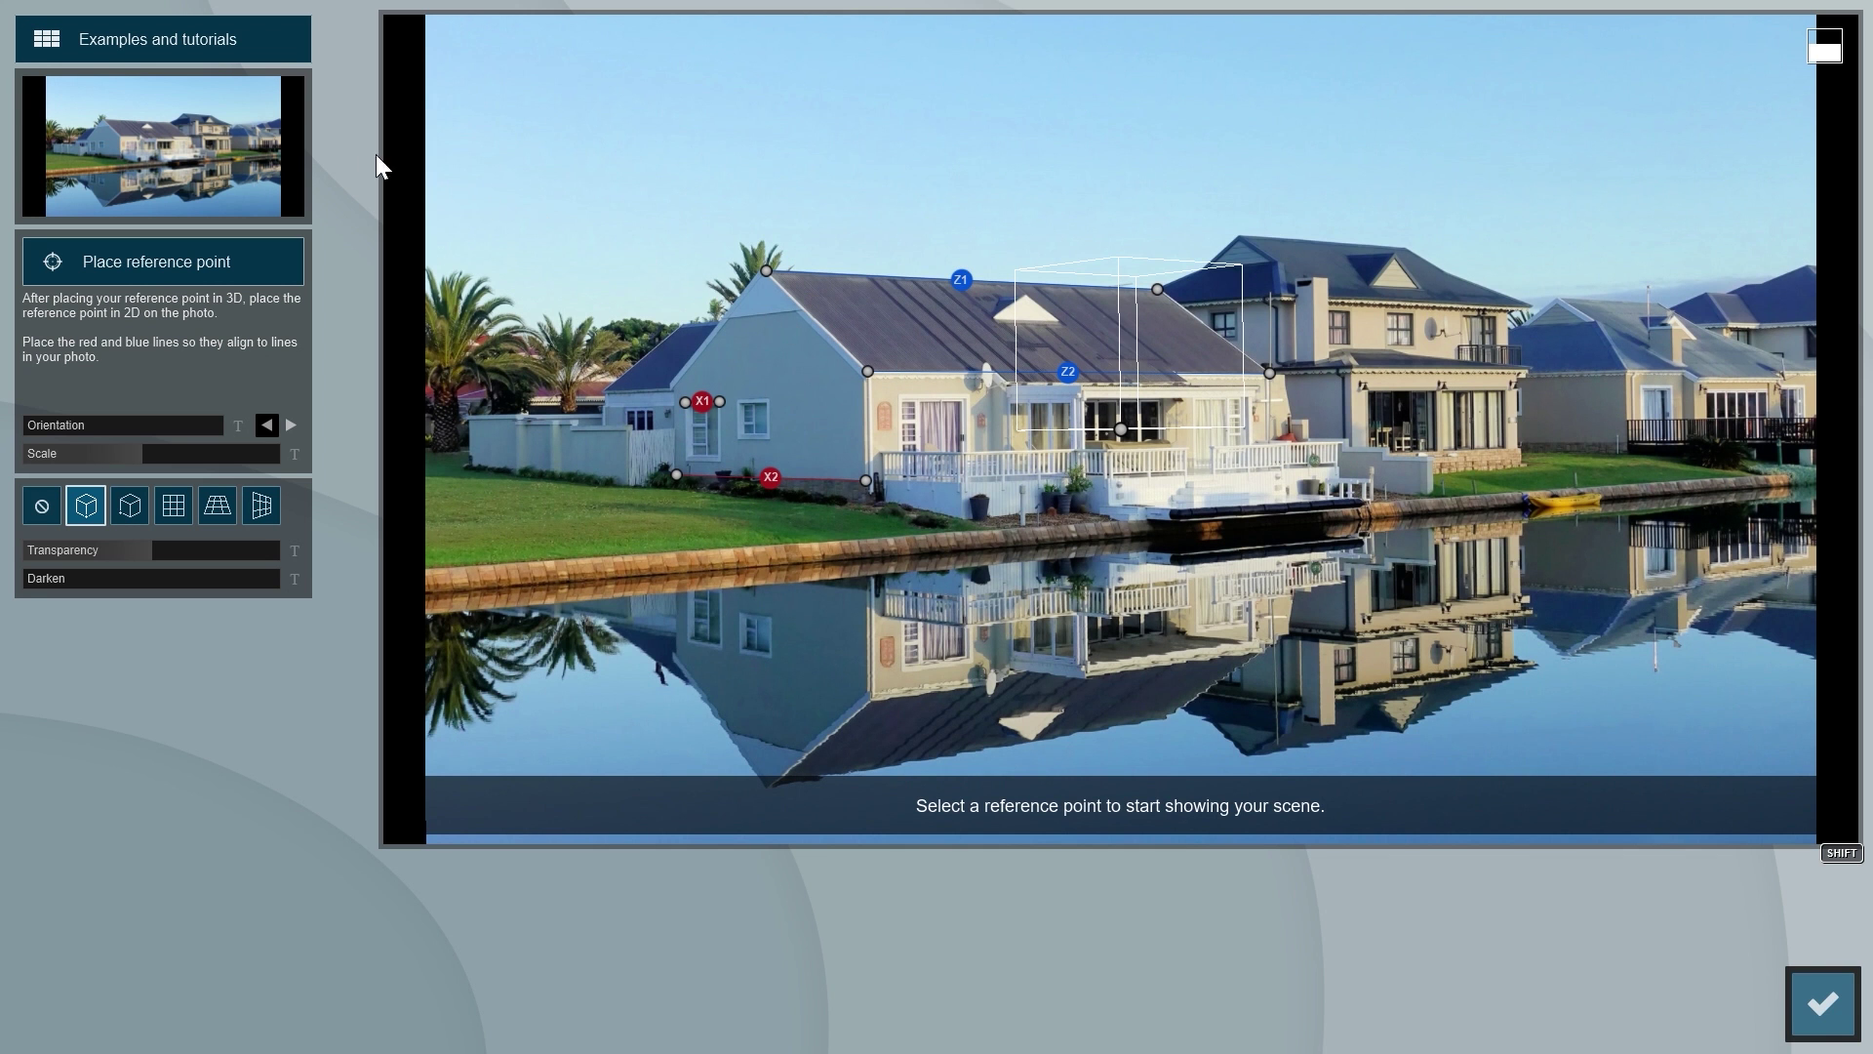
left_click(174, 33)
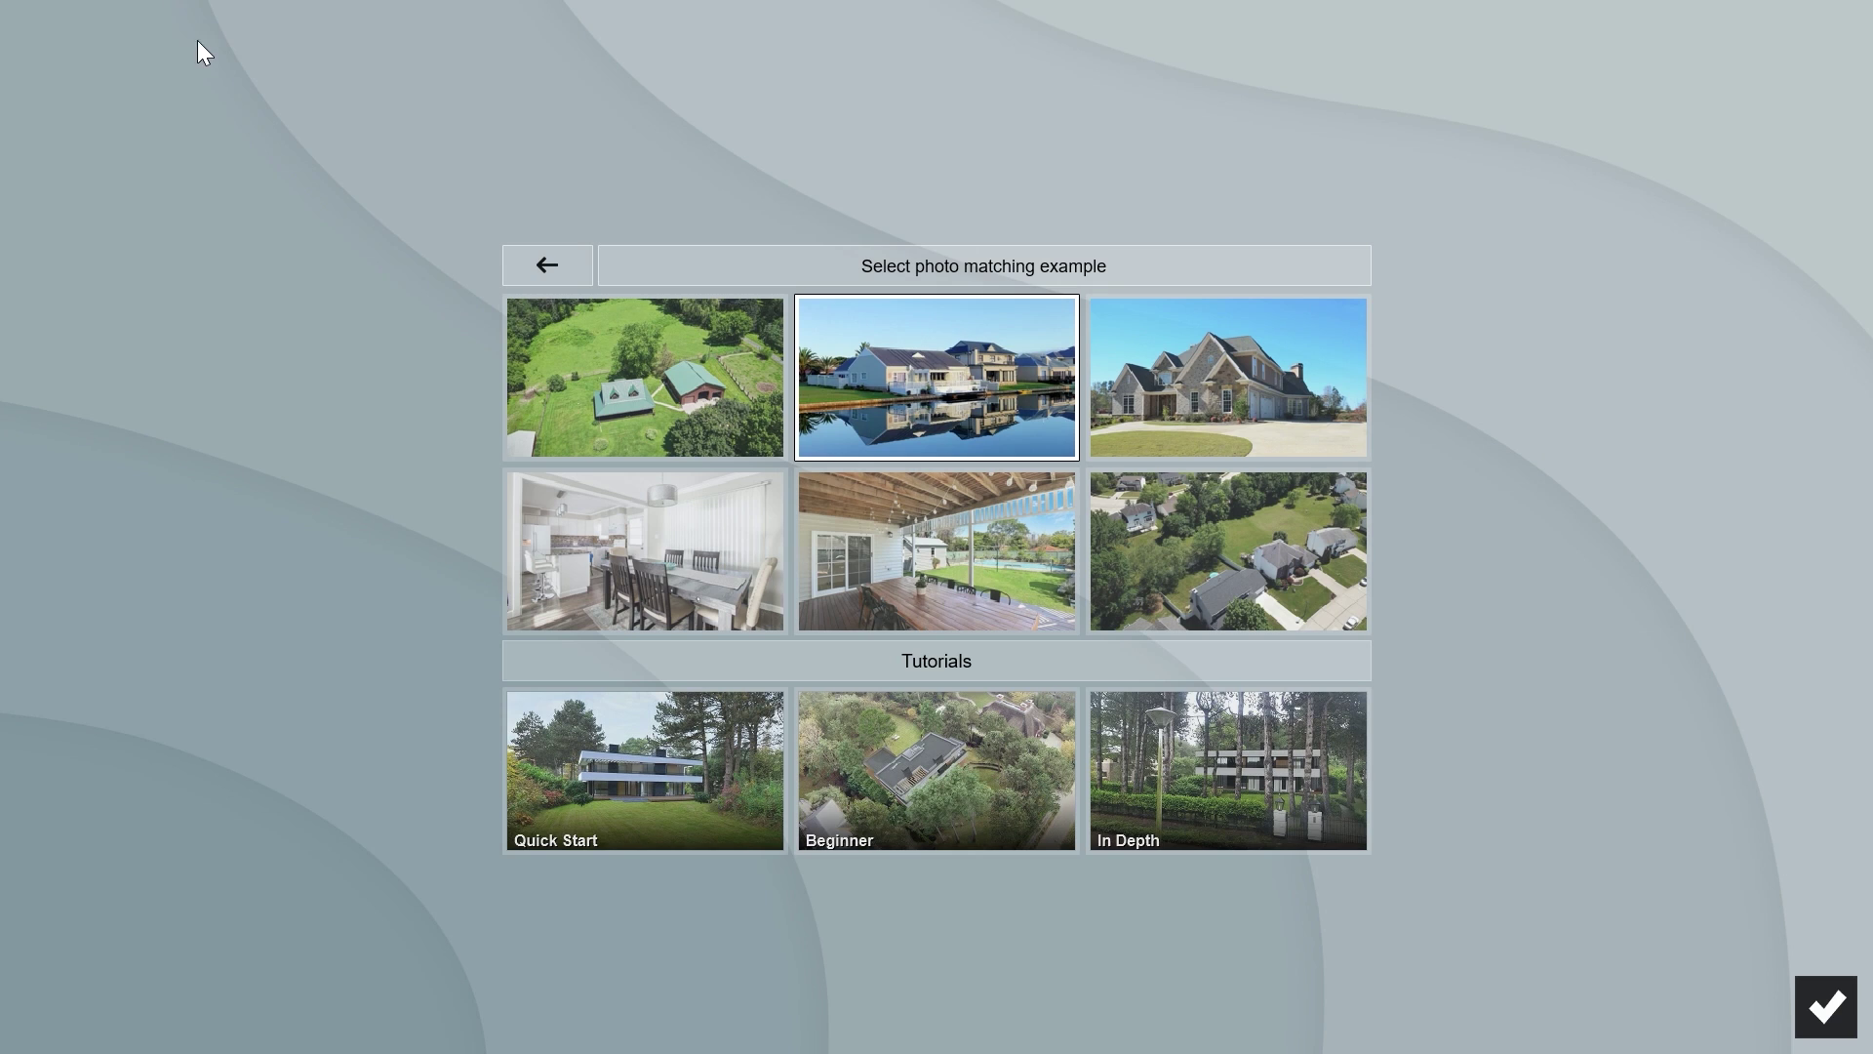
left_click(1168, 376)
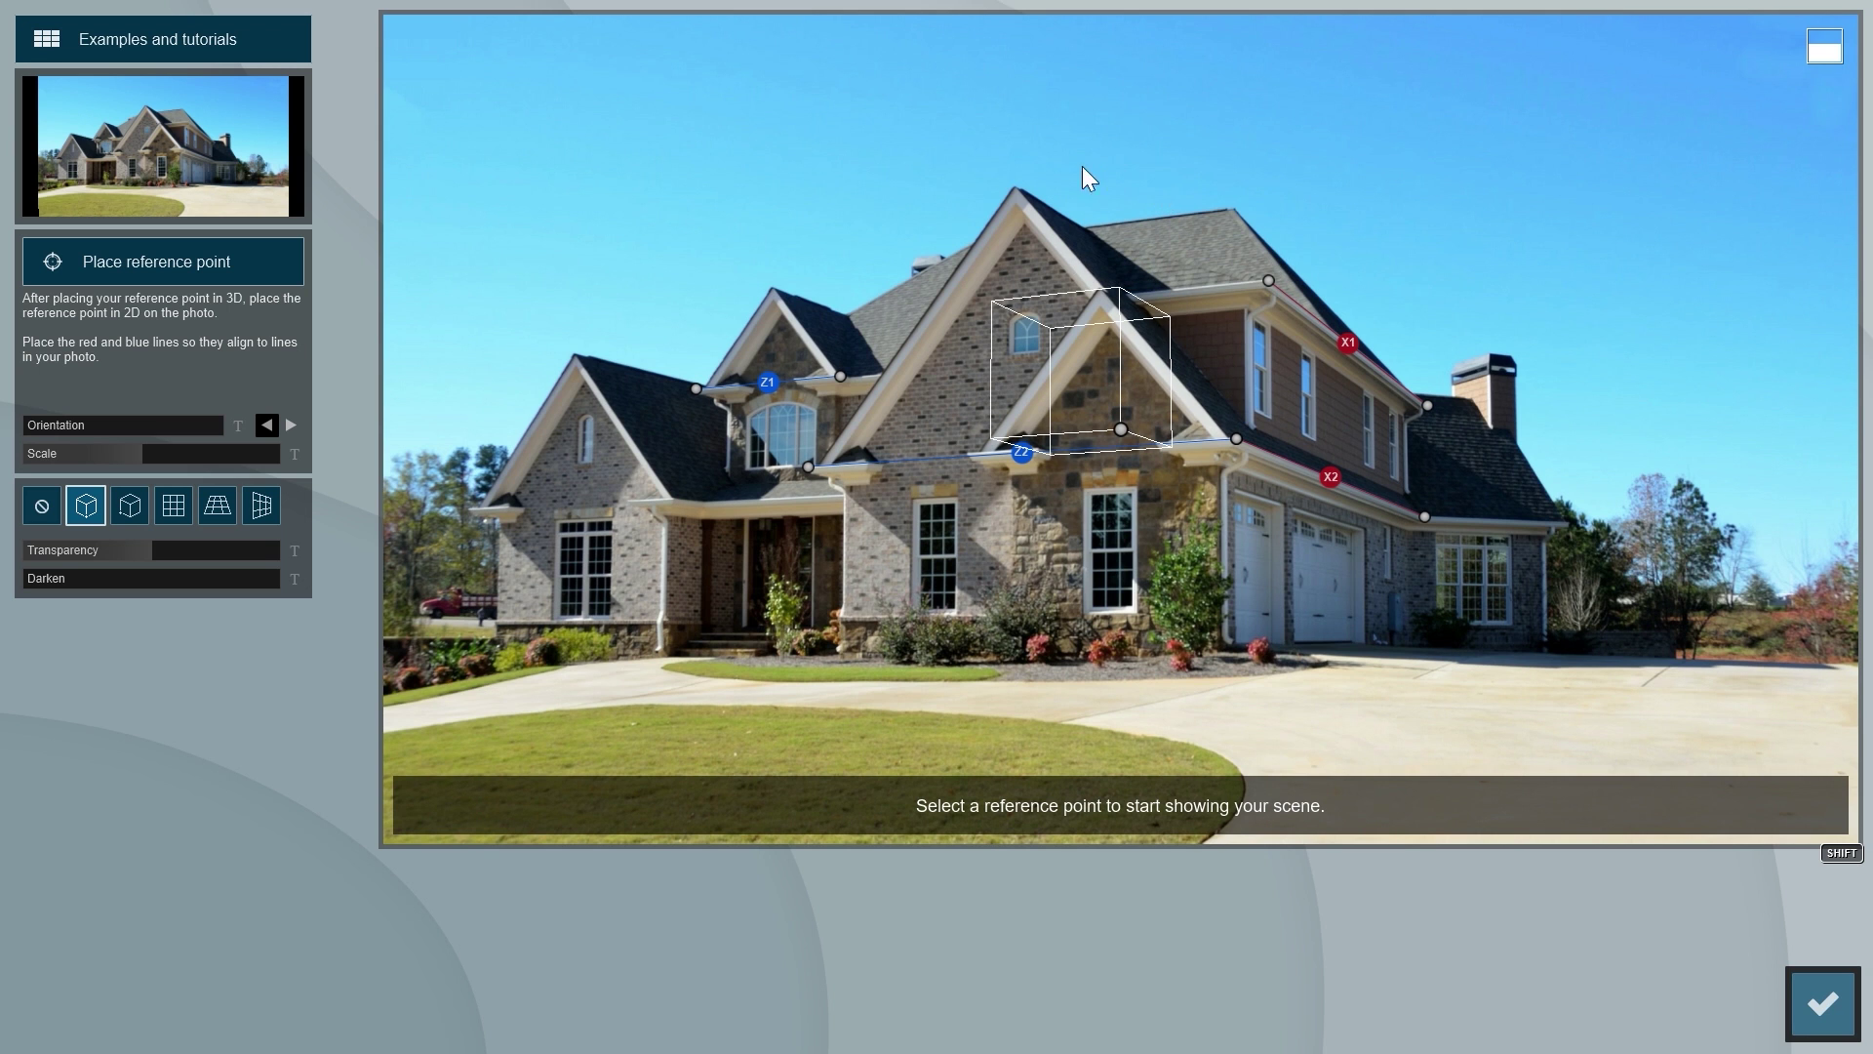
left_click(201, 44)
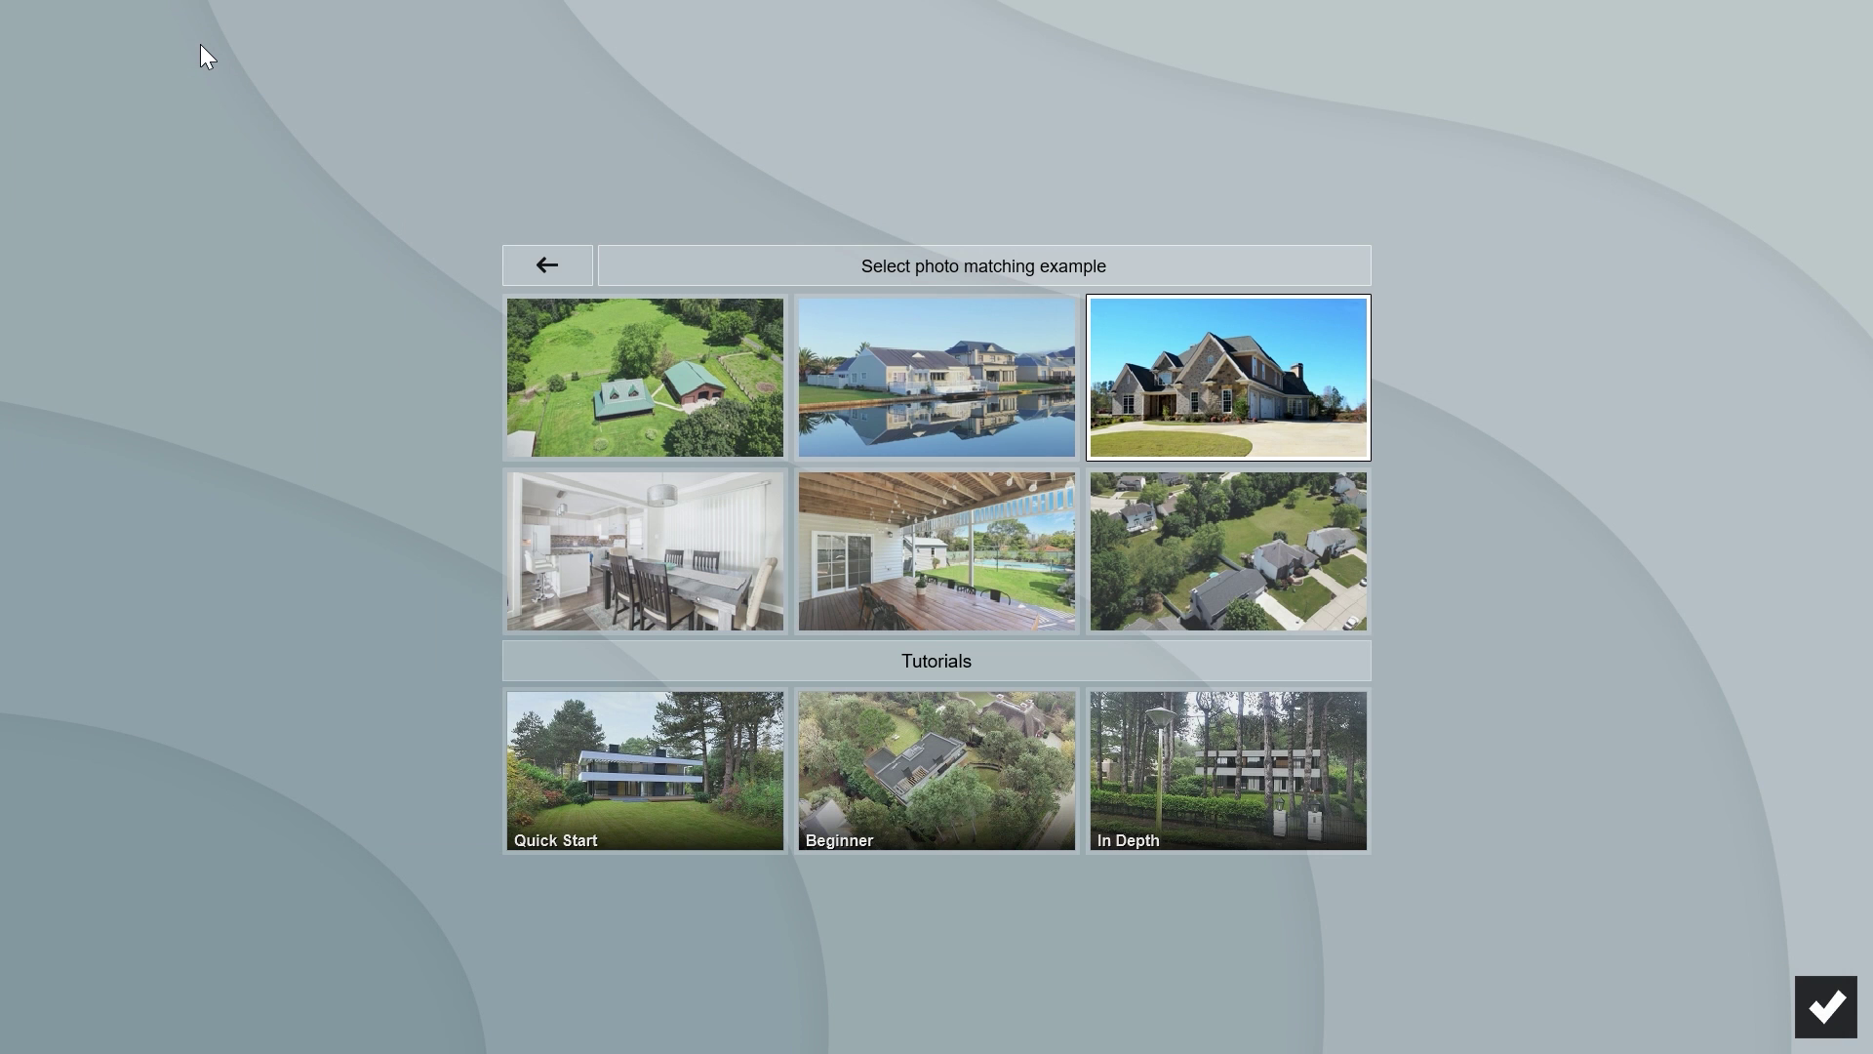
left_click(892, 361)
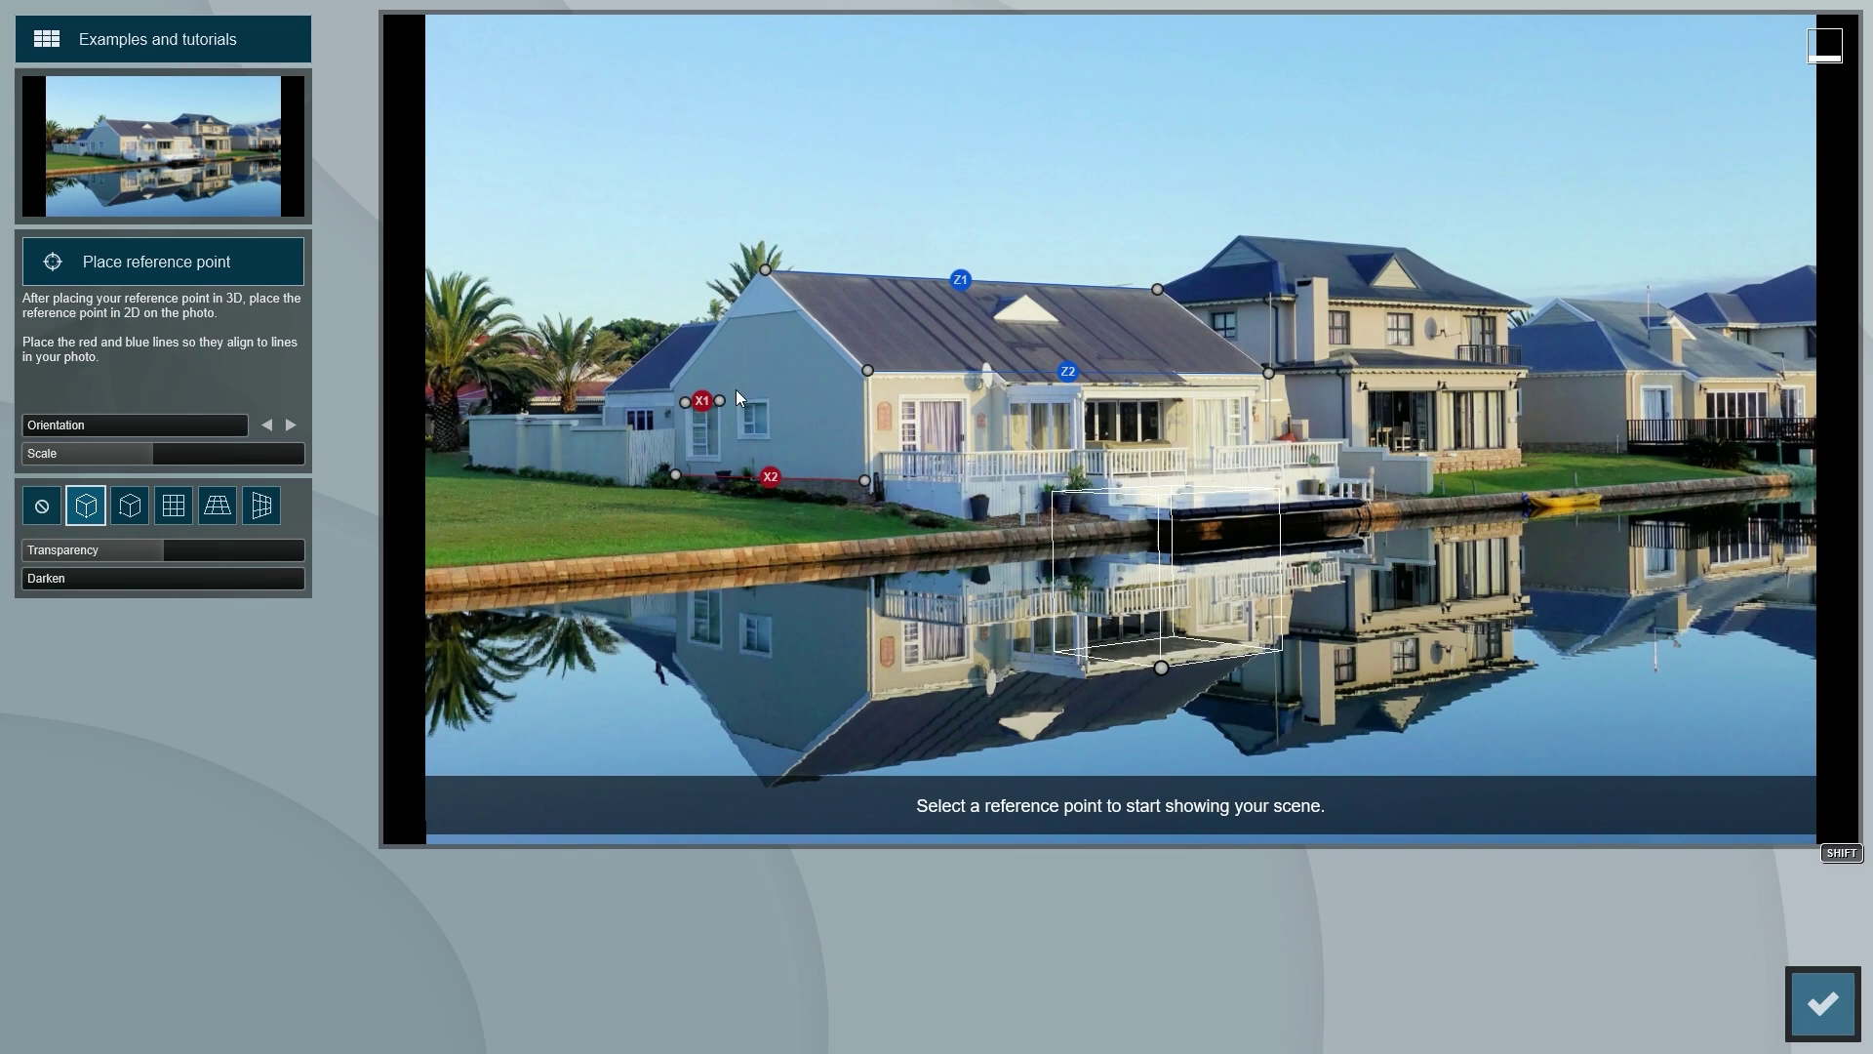
Step: Try moving an endpoint of the red X1 line and one of the blue Z1 line on the waterfront house photo
left_click_drag(720, 402, 771, 399)
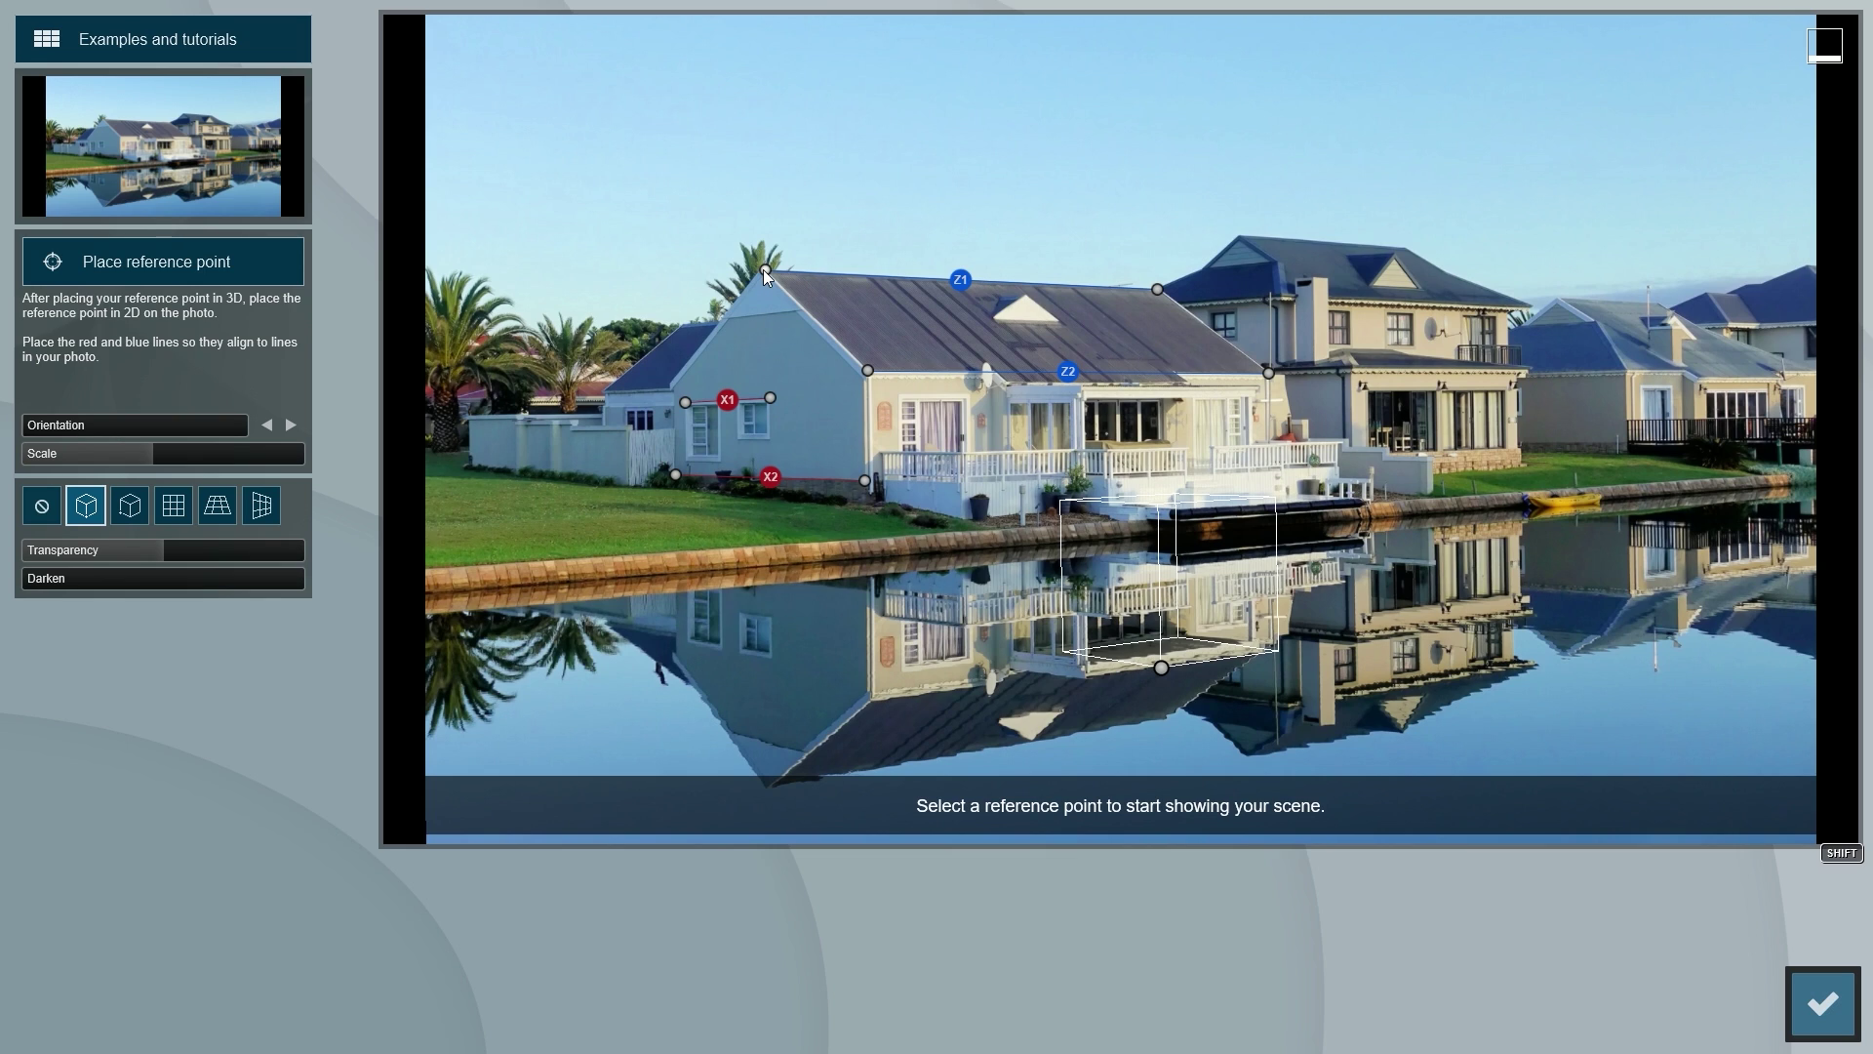
mouse_move(763, 270)
left_mouse_down()
mouse_move(763, 252)
mouse_move(757, 297)
left_mouse_up()
key("shift")
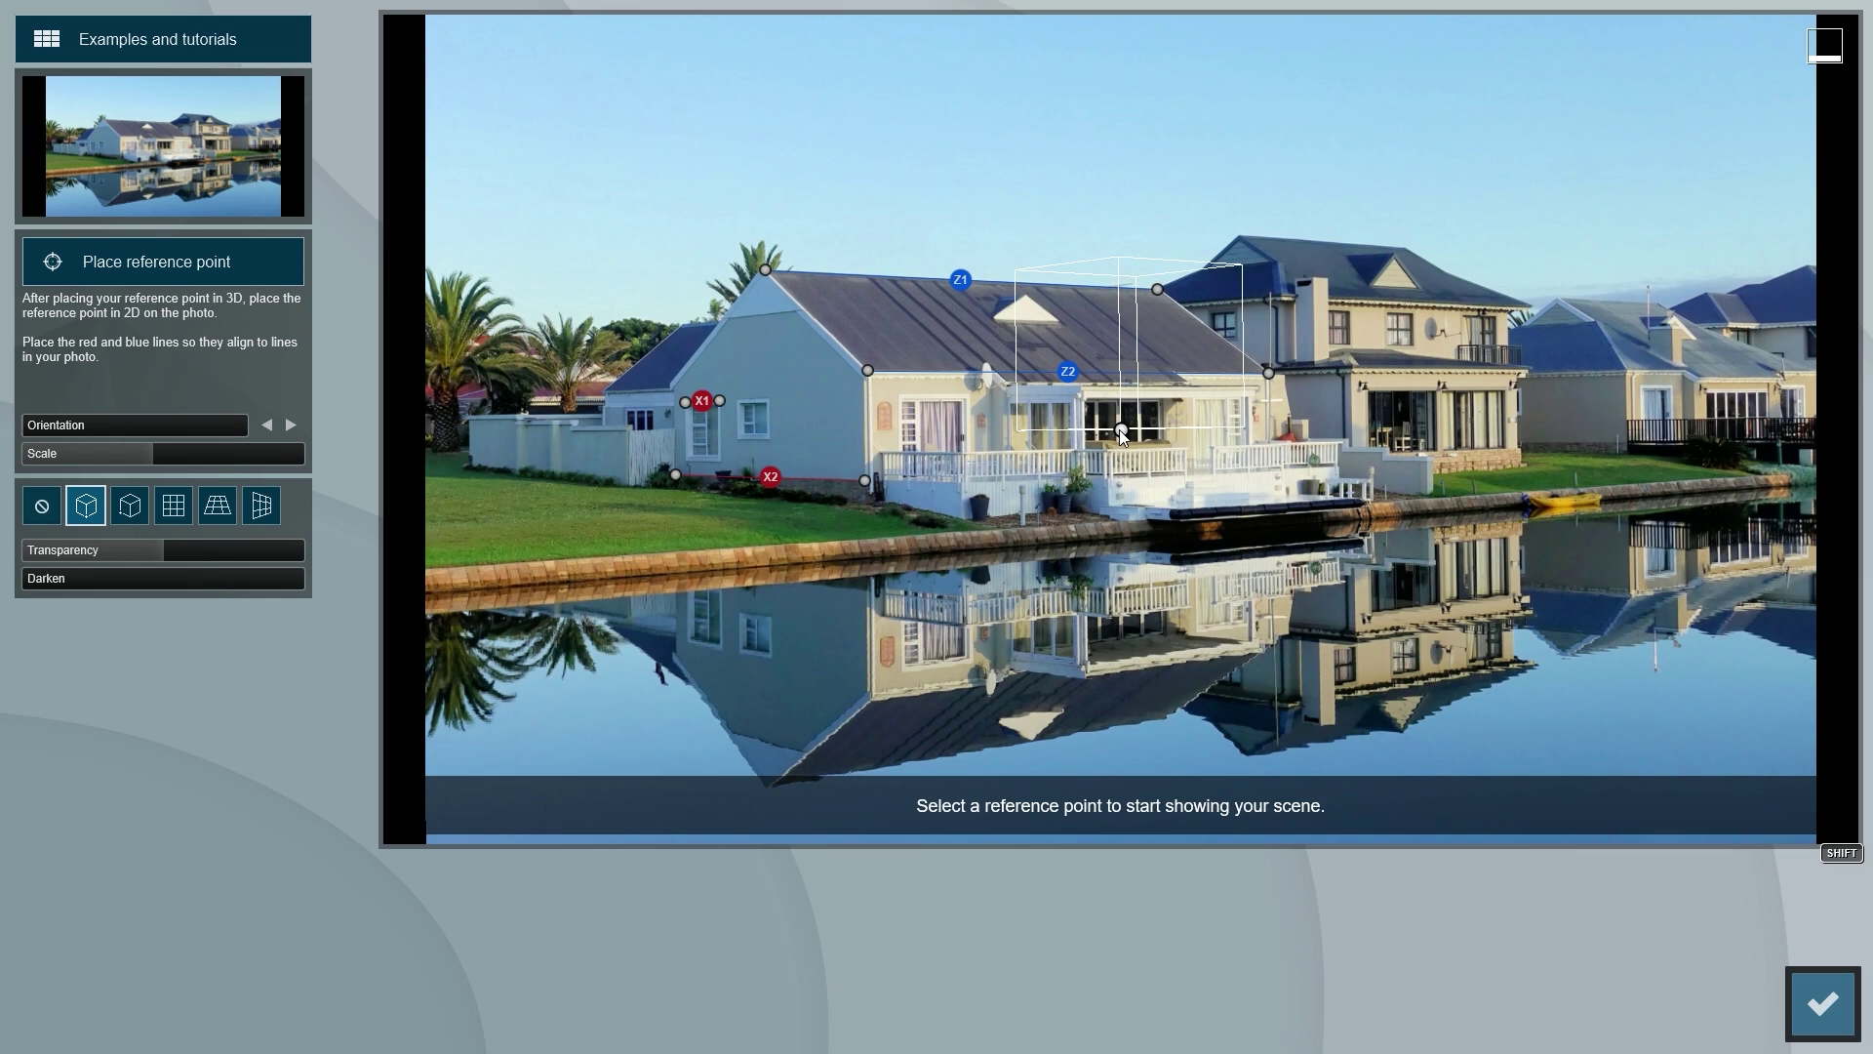
Step: Move the 2D reference point down onto the water in front of the deck, using the ground grid as a guide, and return to the cube guide
left_click_drag(1120, 429, 1152, 649)
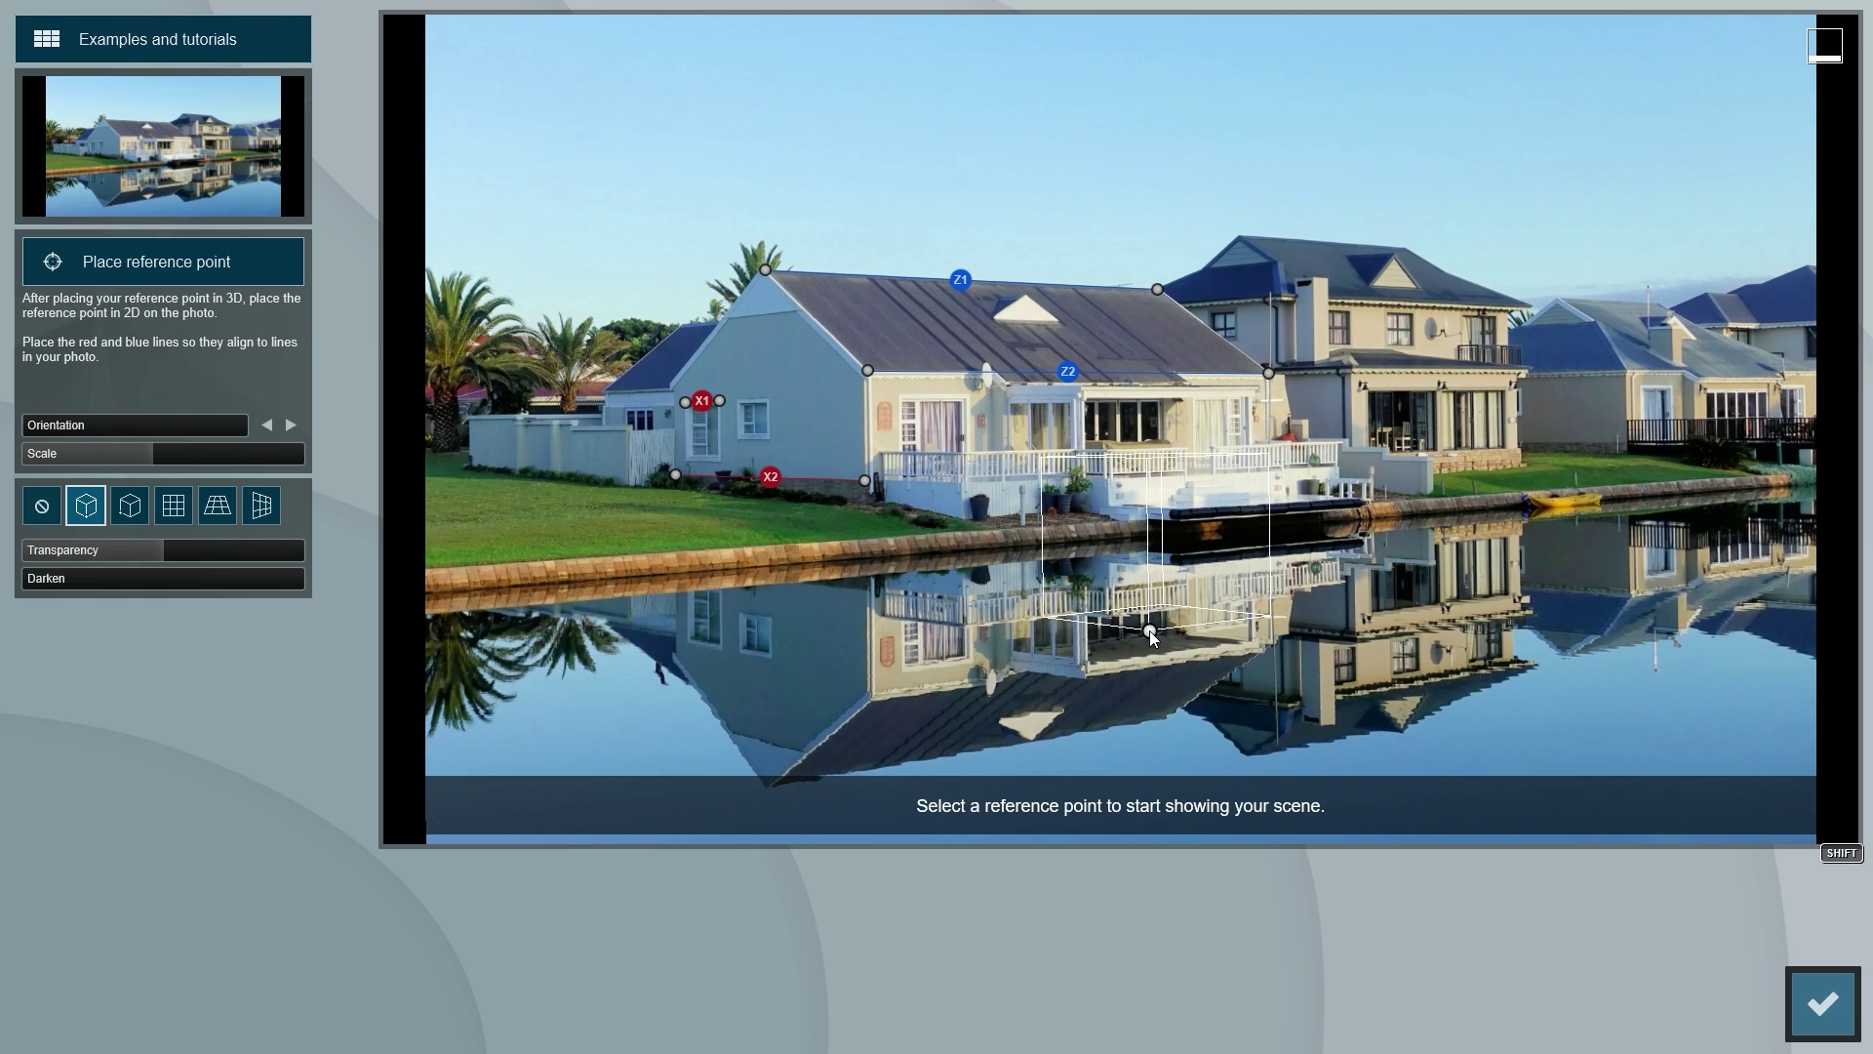
left_click(182, 514)
left_click(218, 508)
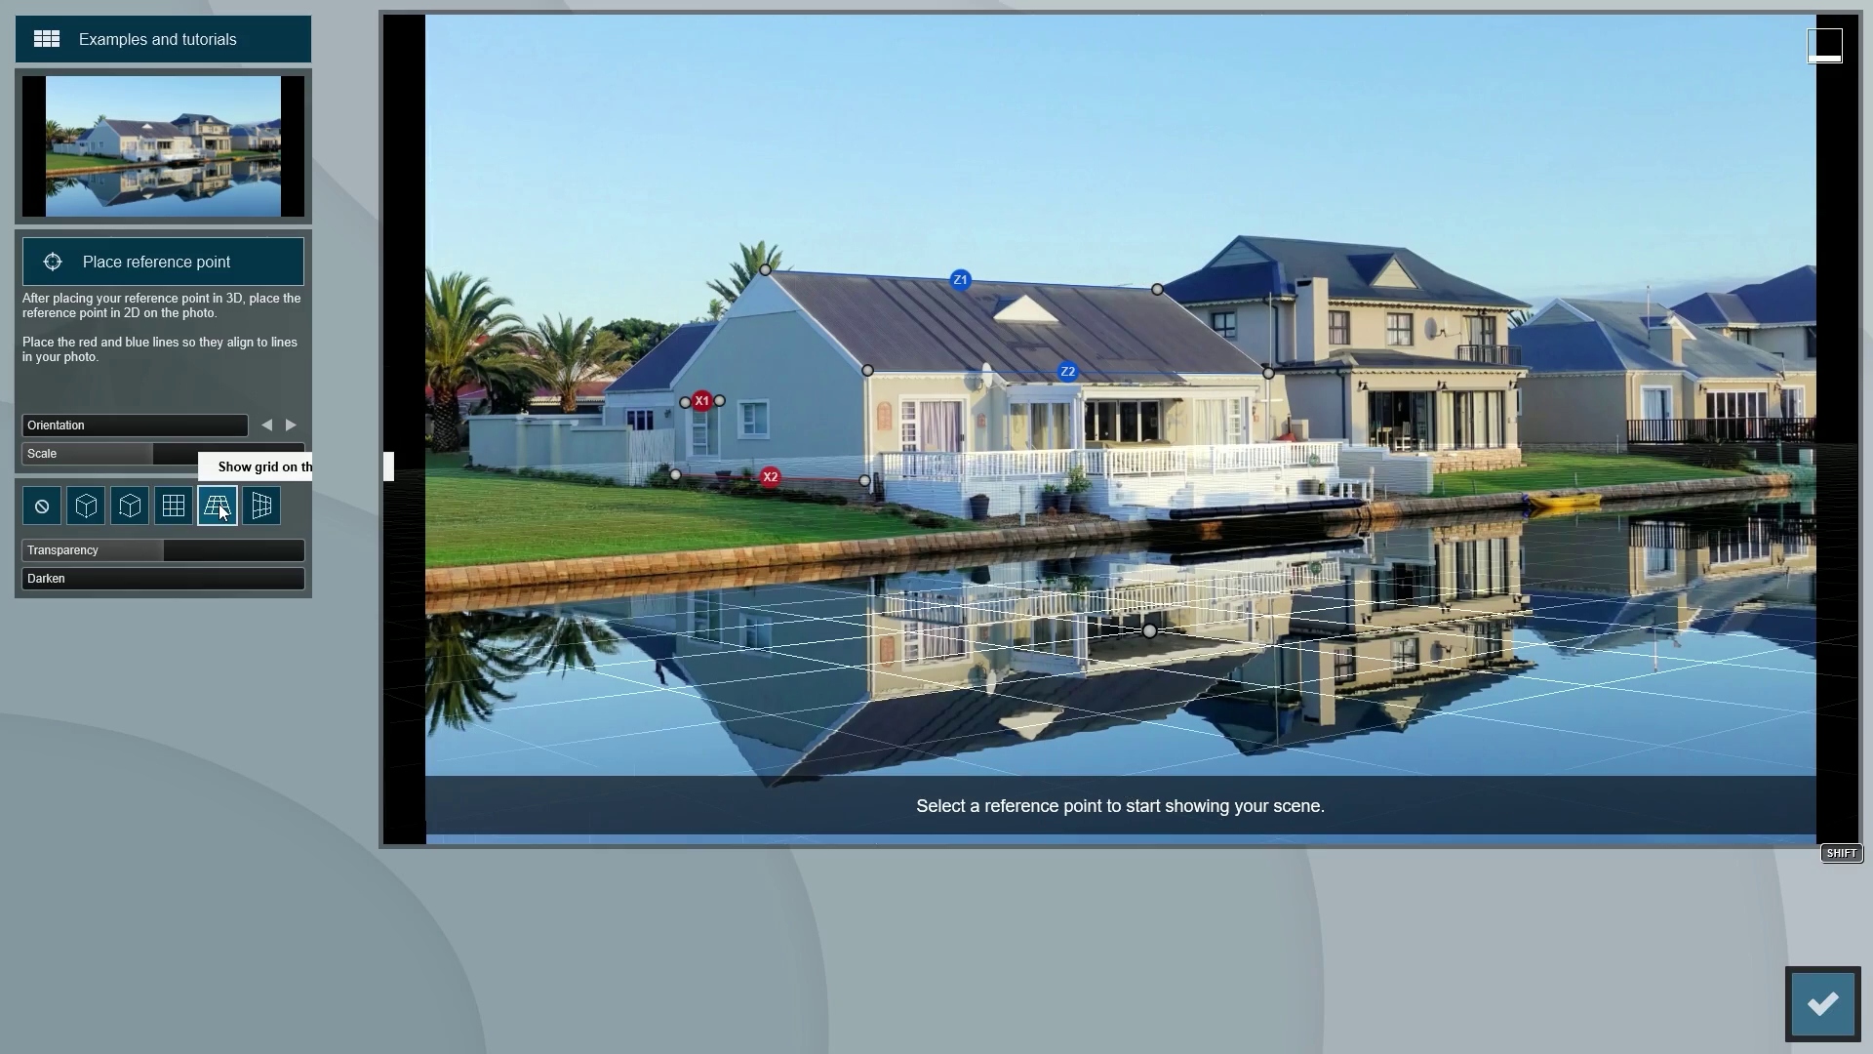
left_click_drag(1148, 635, 1164, 671)
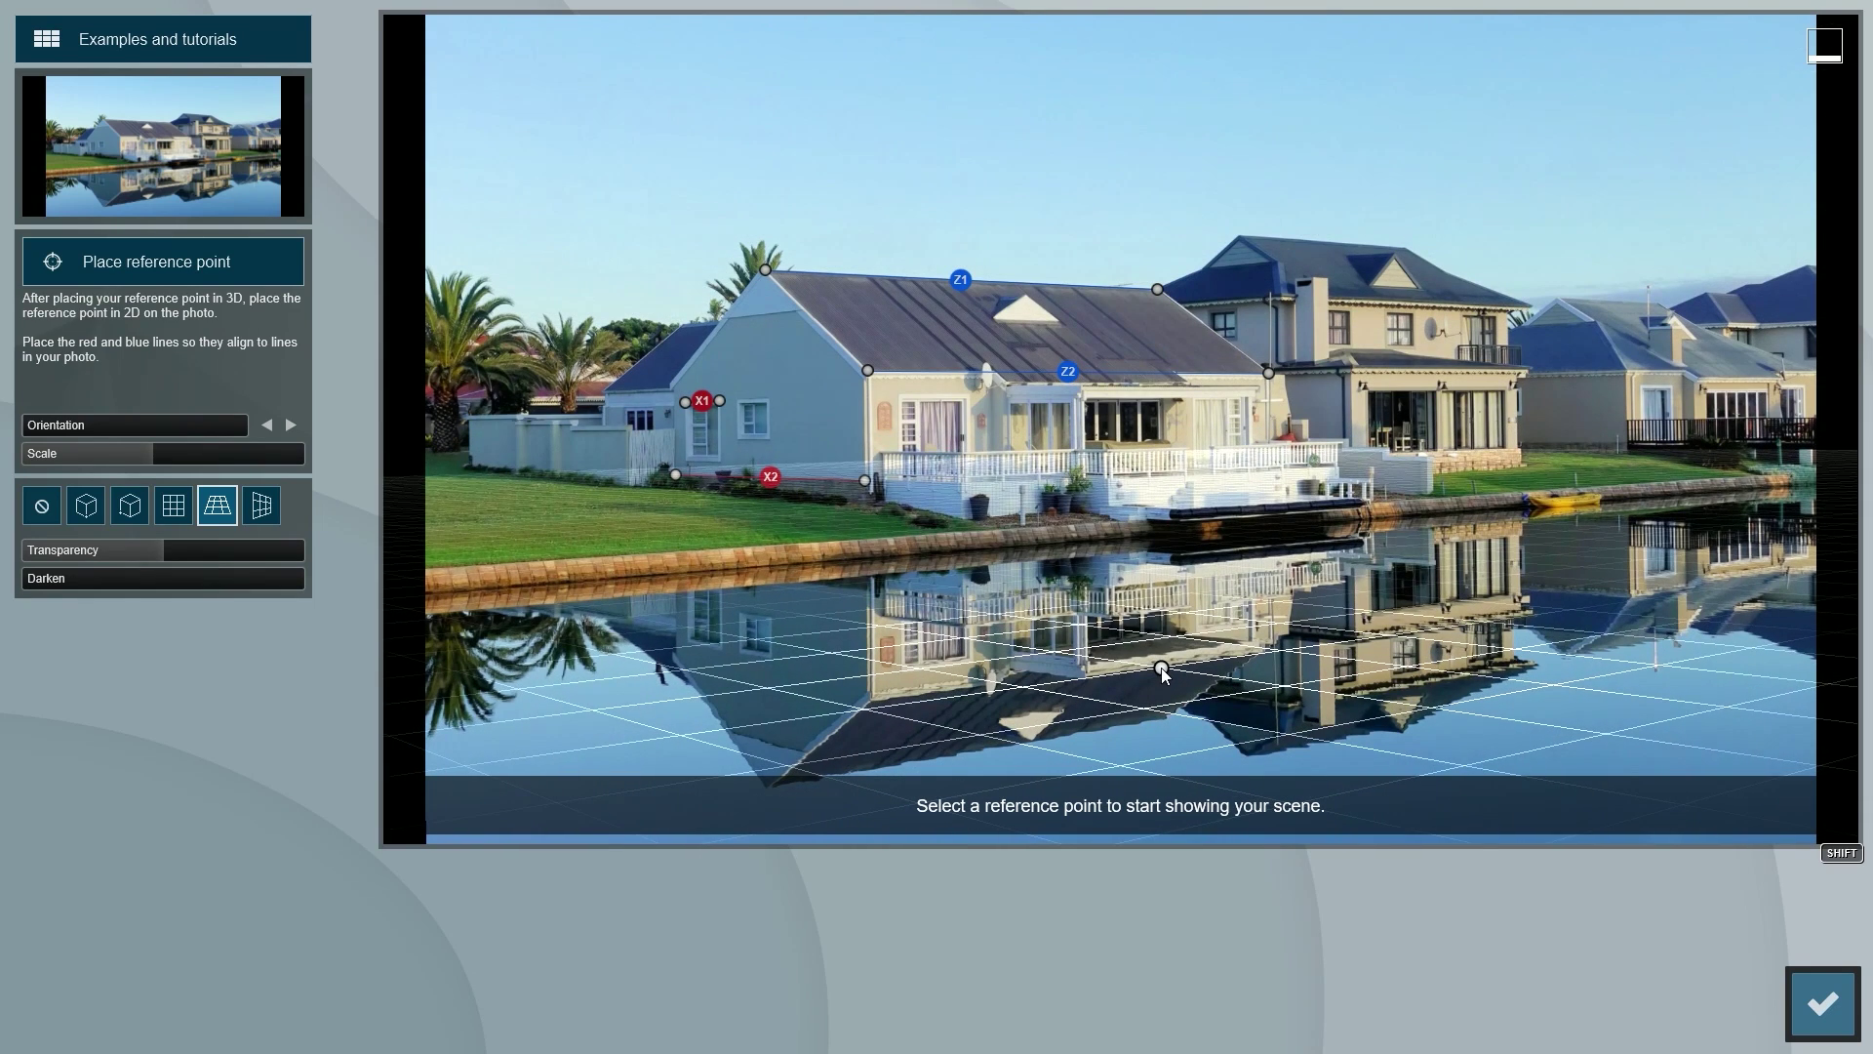
left_click(86, 504)
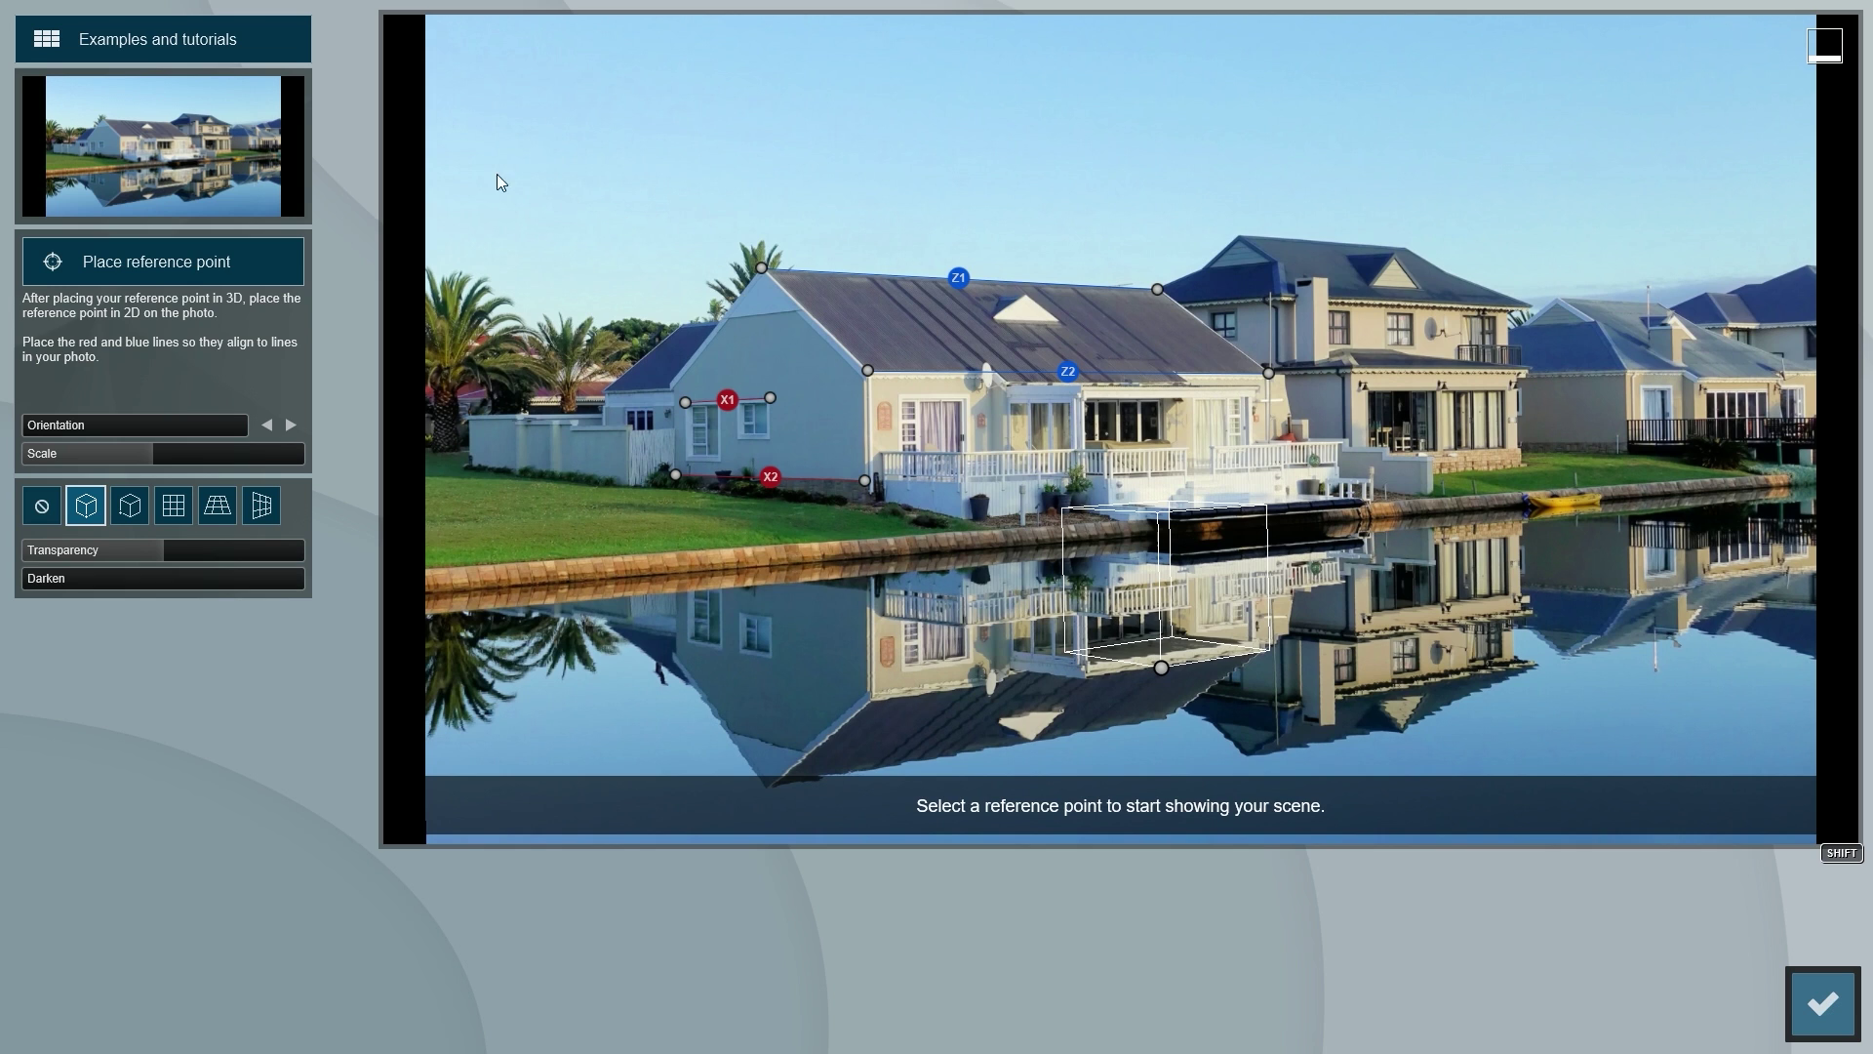
Step: Replace the example background with the garden photo 709_2160.jpg
left_click(162, 154)
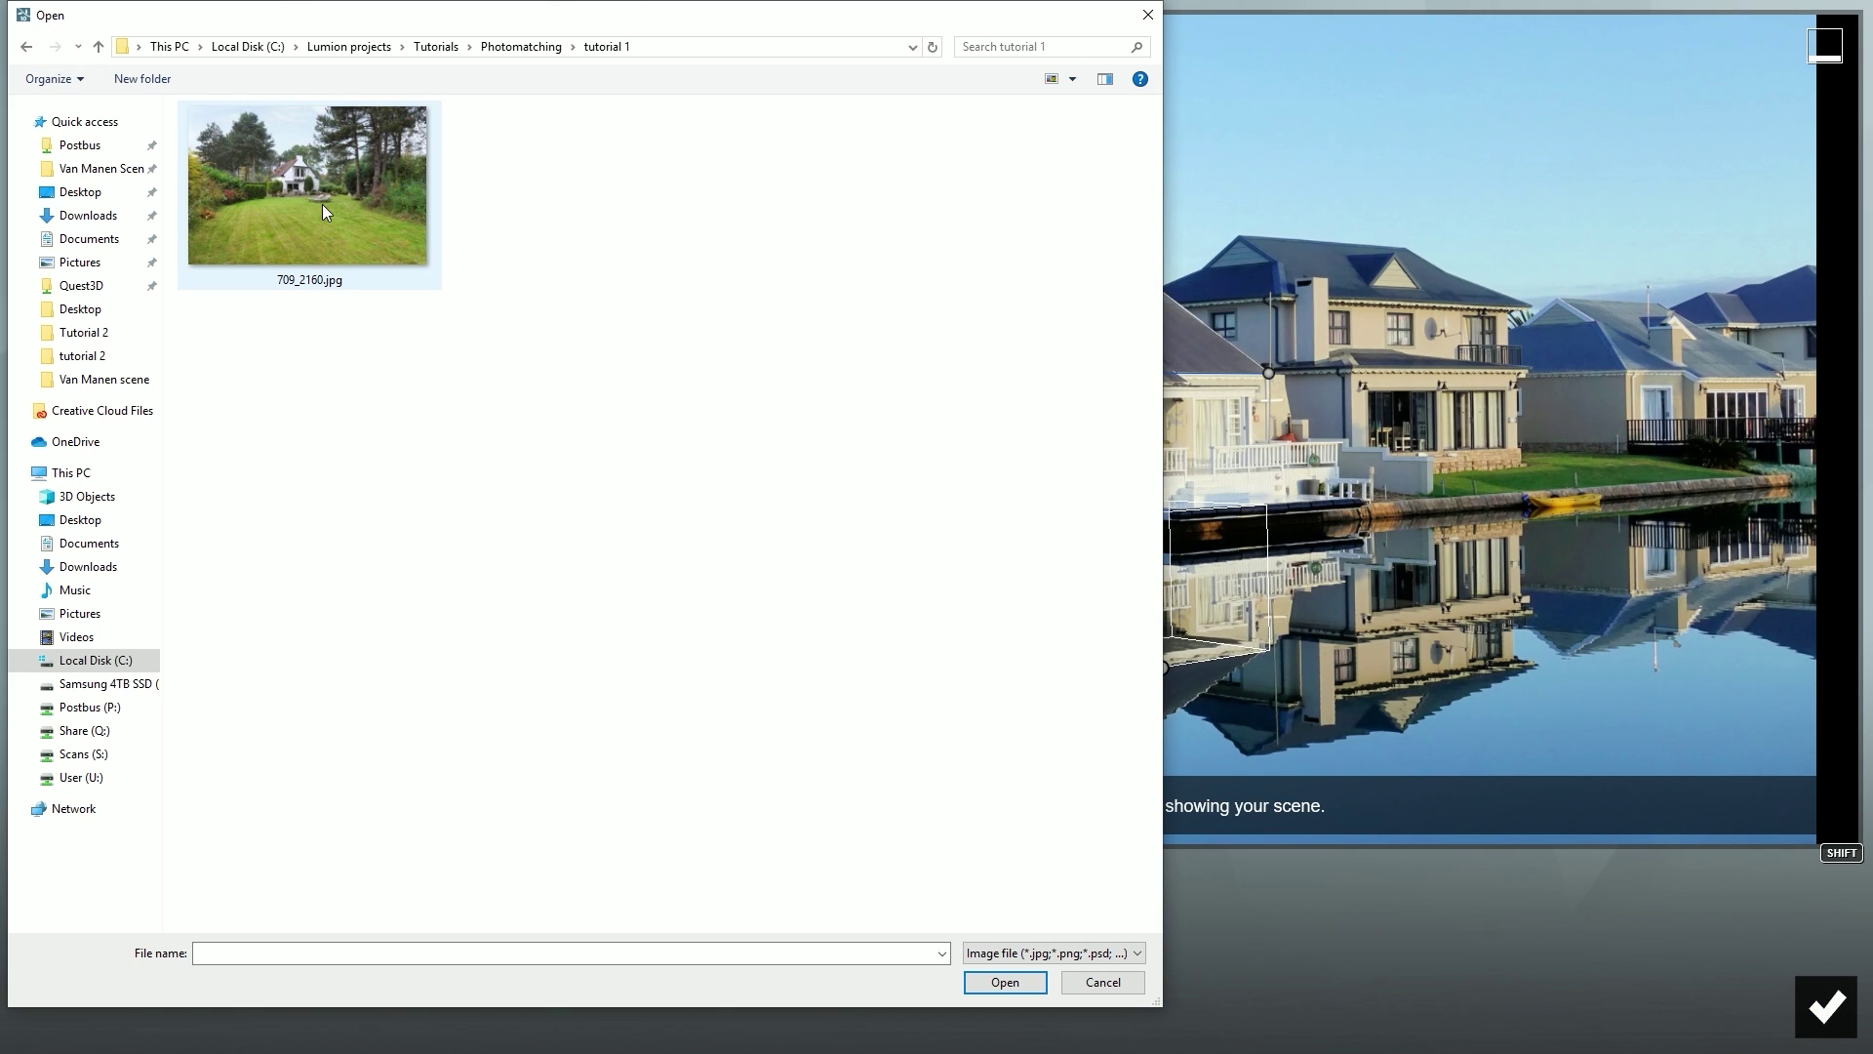
double_click(322, 203)
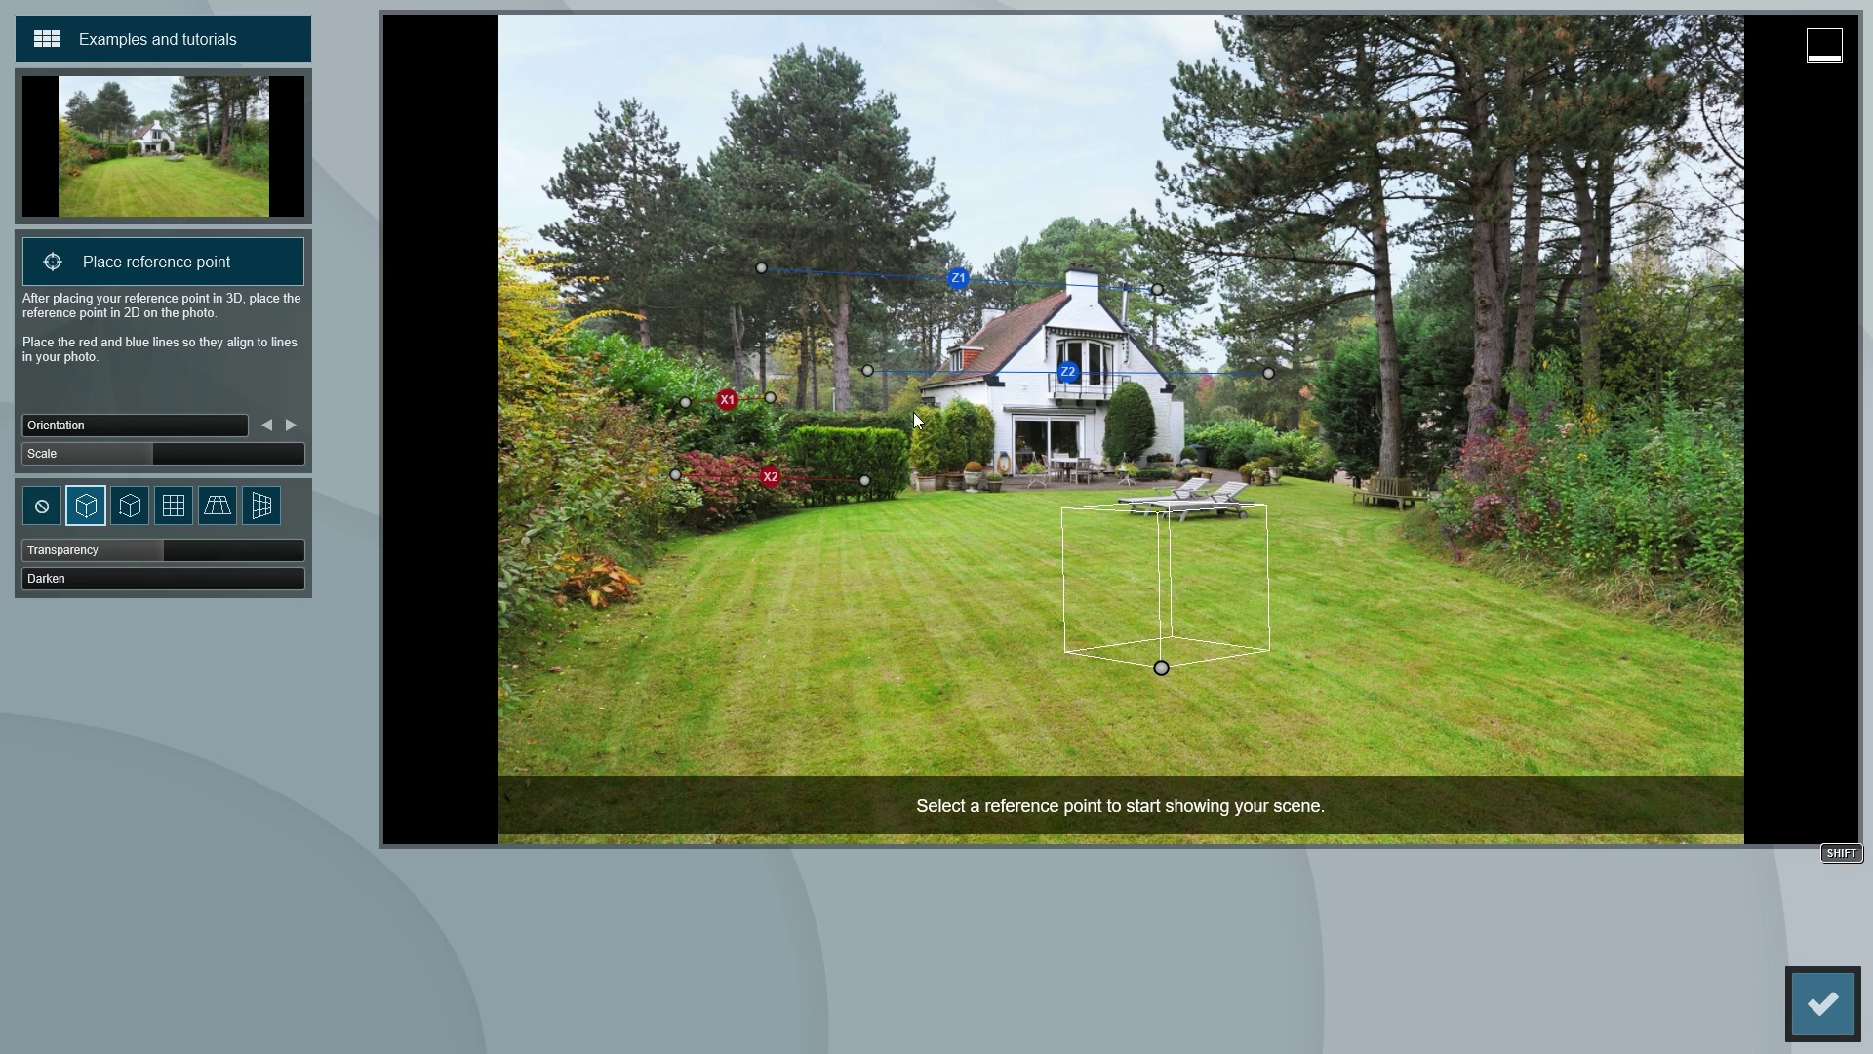
Step: Align the blue Z2 line with the horizontal edge across the house's front facade and the blue Z1 line with the chimney top
left_click_drag(868, 372, 987, 384)
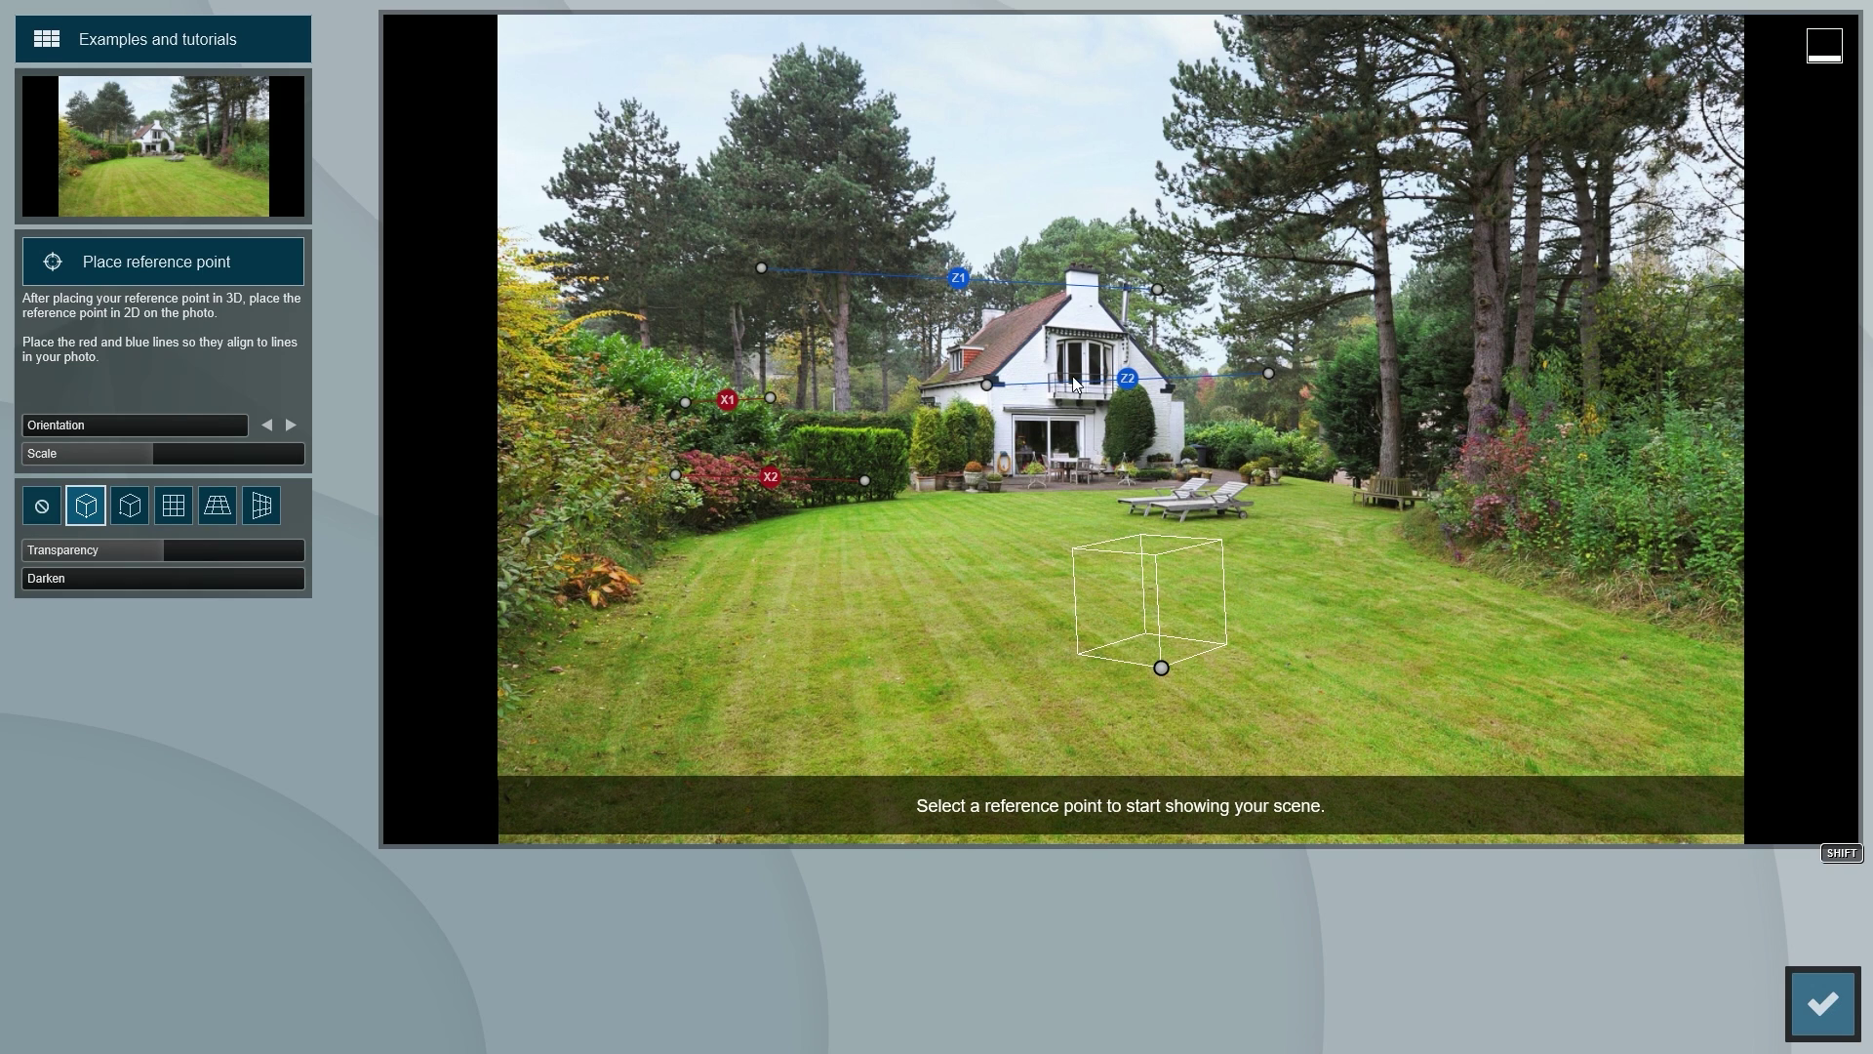
left_click_drag(1269, 374, 1169, 394)
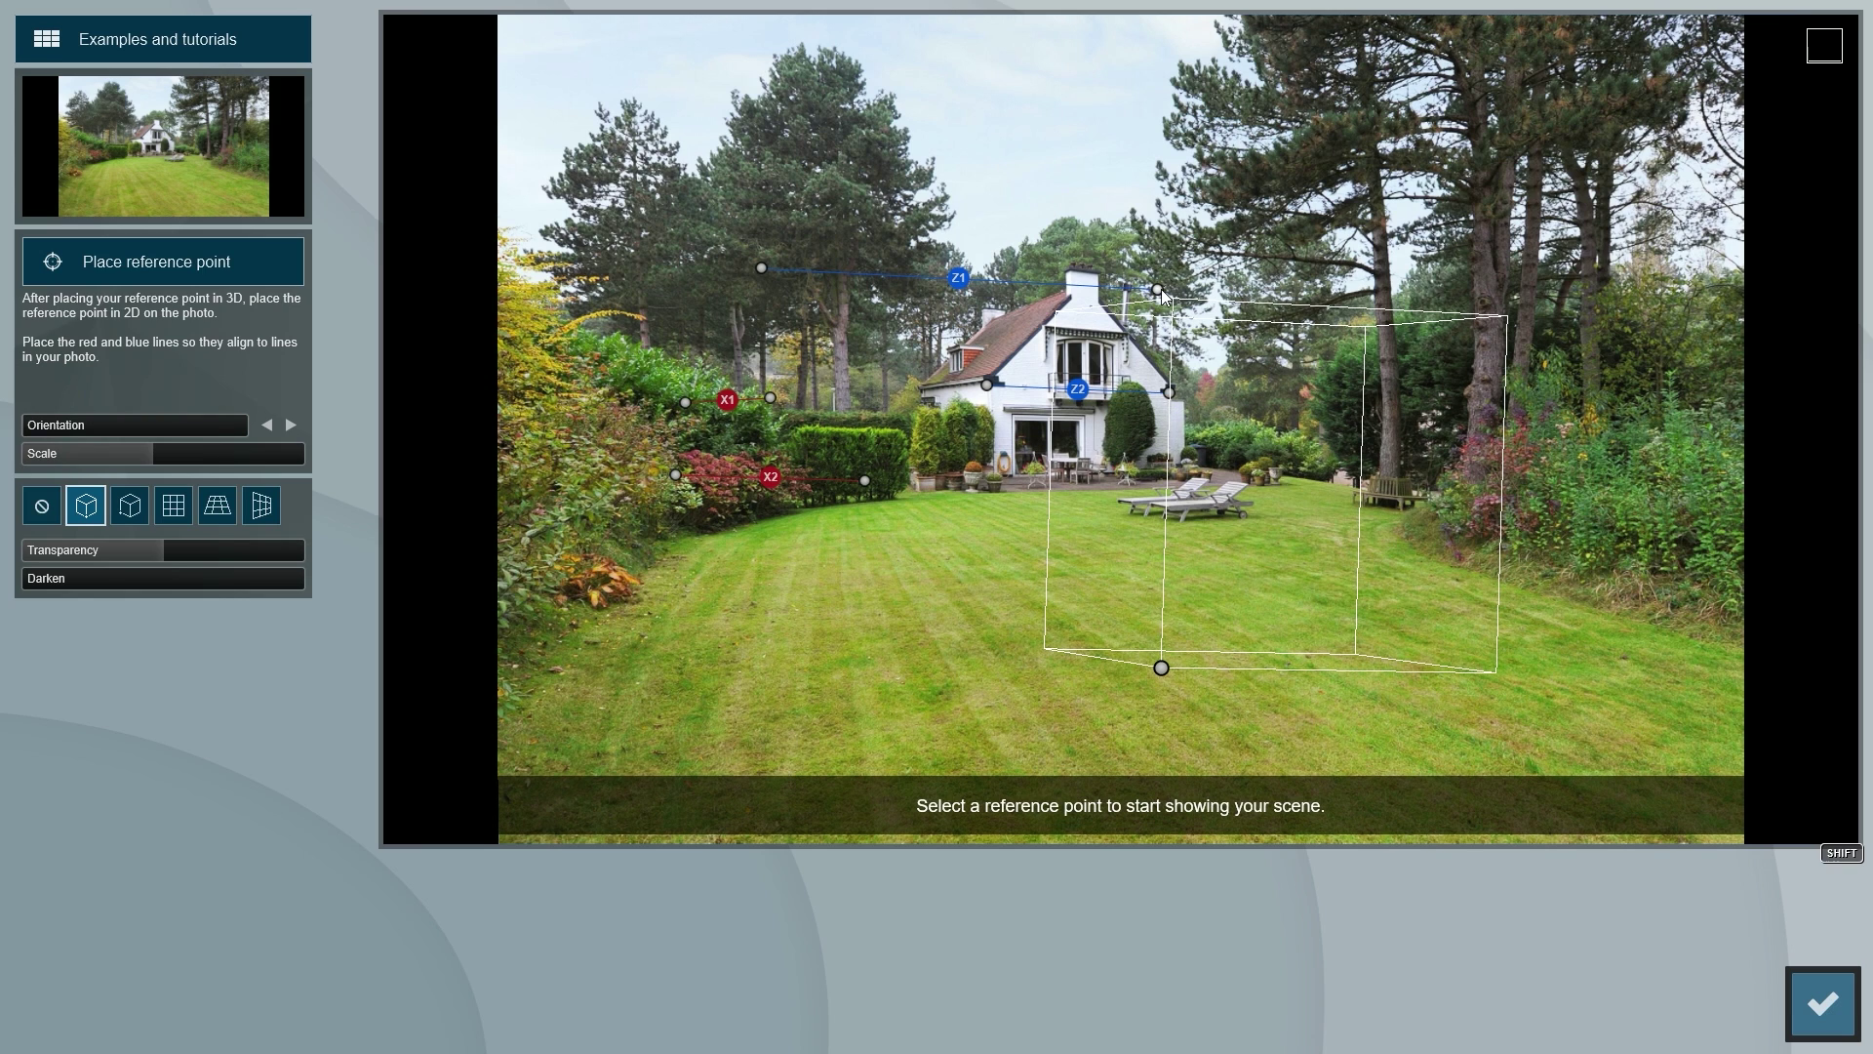
left_click_drag(1161, 289, 1099, 274)
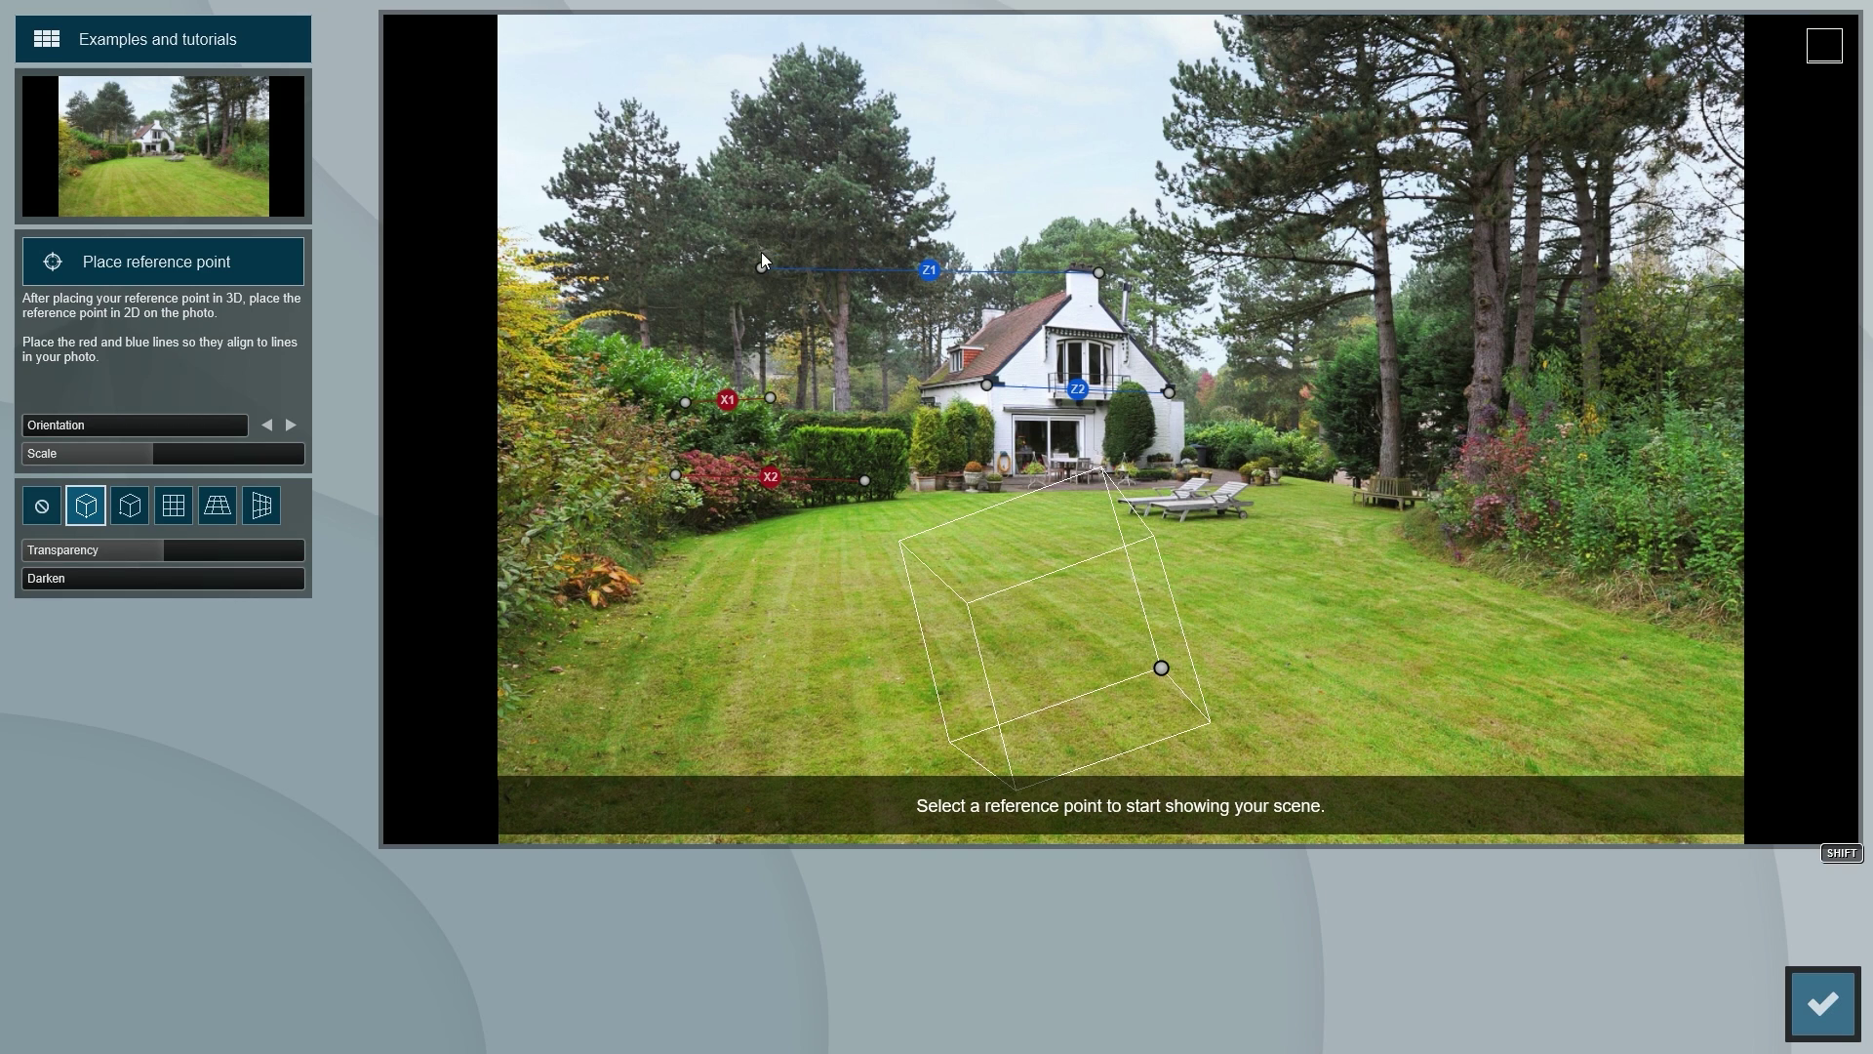
left_click_drag(762, 265, 1074, 273)
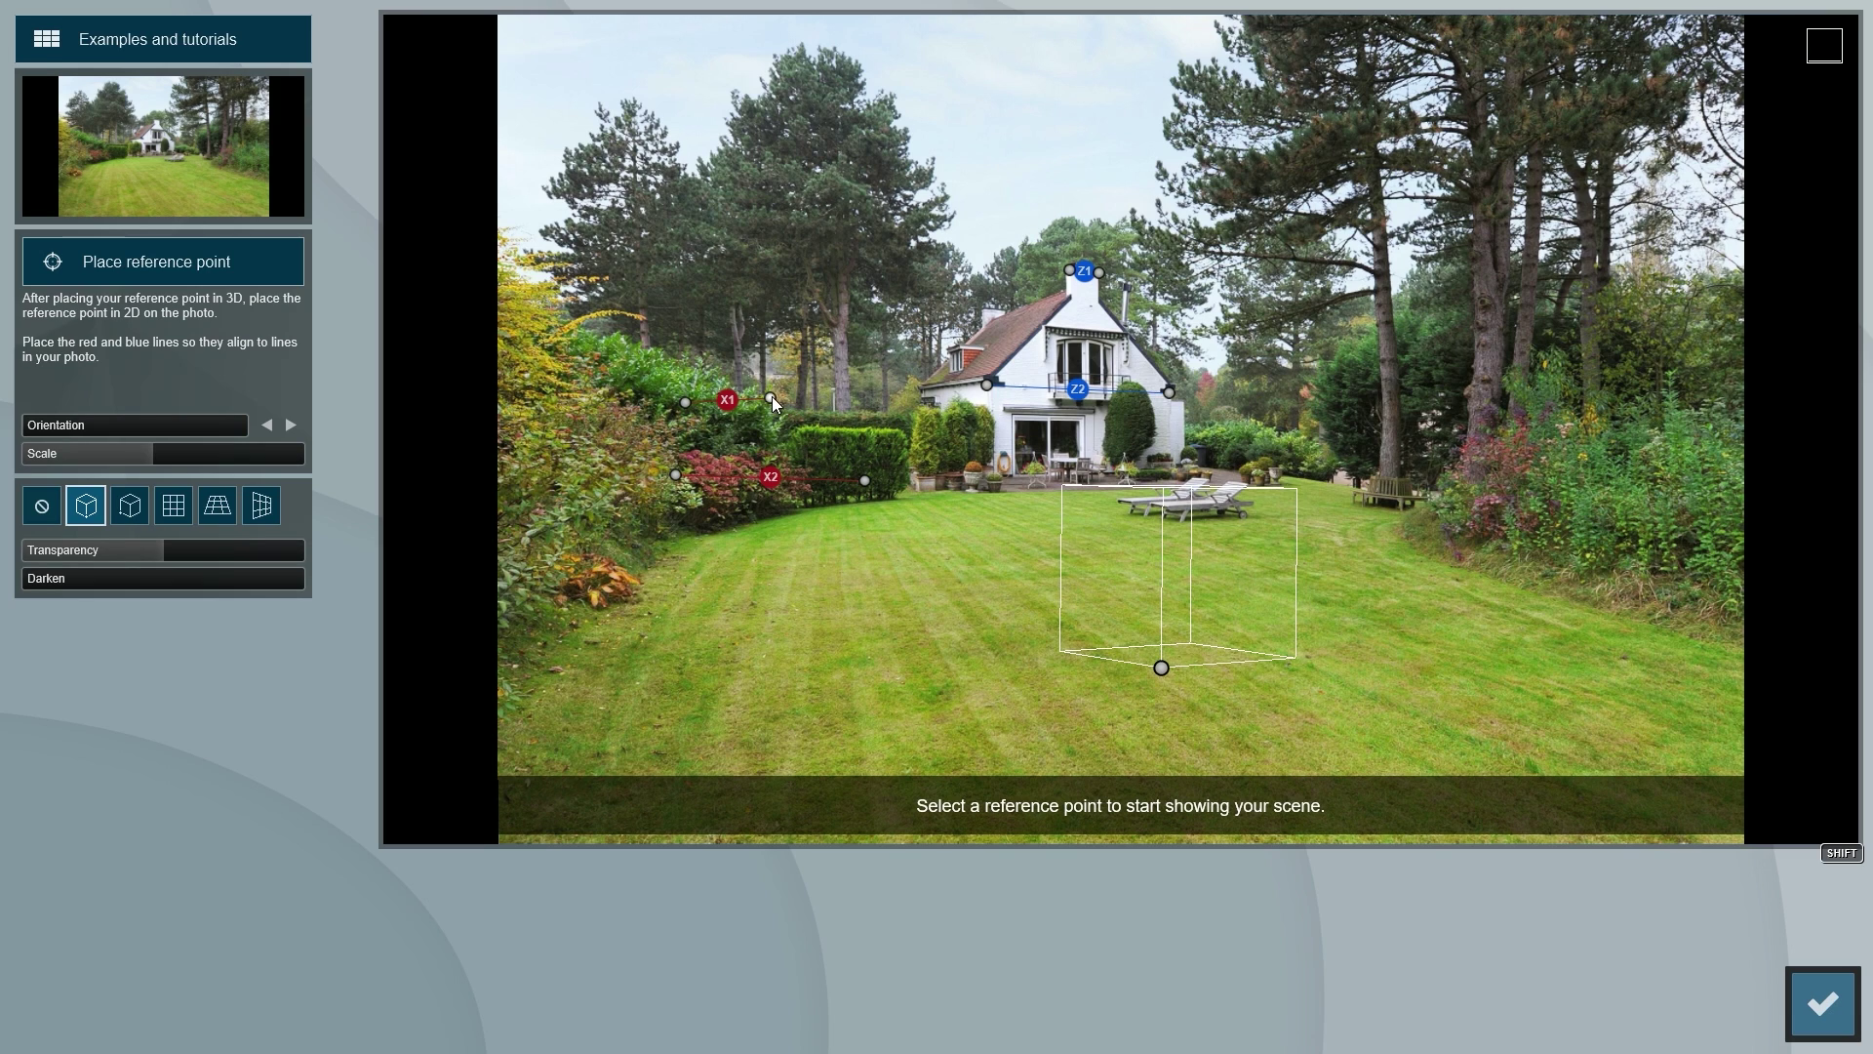
Step: Align the red X1 line with the roof ridge and X2 with the side eave, extending X2's far end past the photo's left edge
left_click_drag(771, 398, 1064, 290)
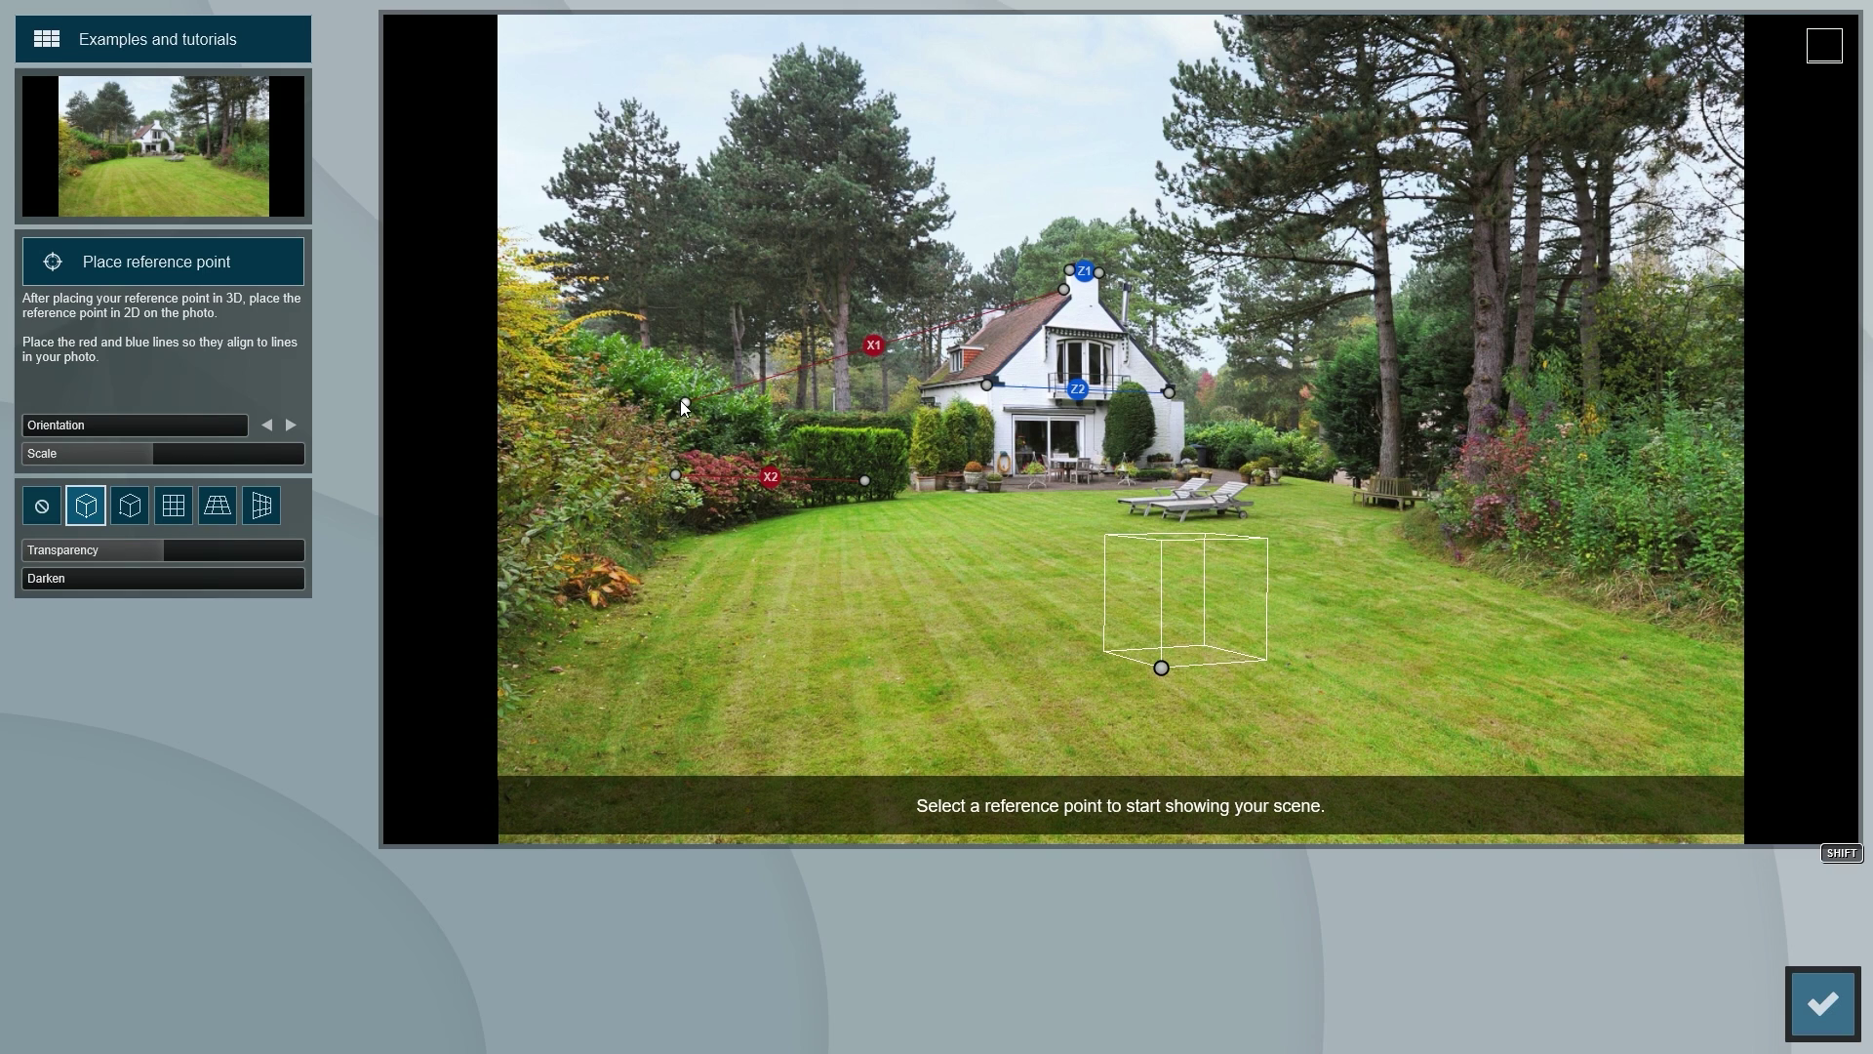
left_click_drag(683, 401, 994, 320)
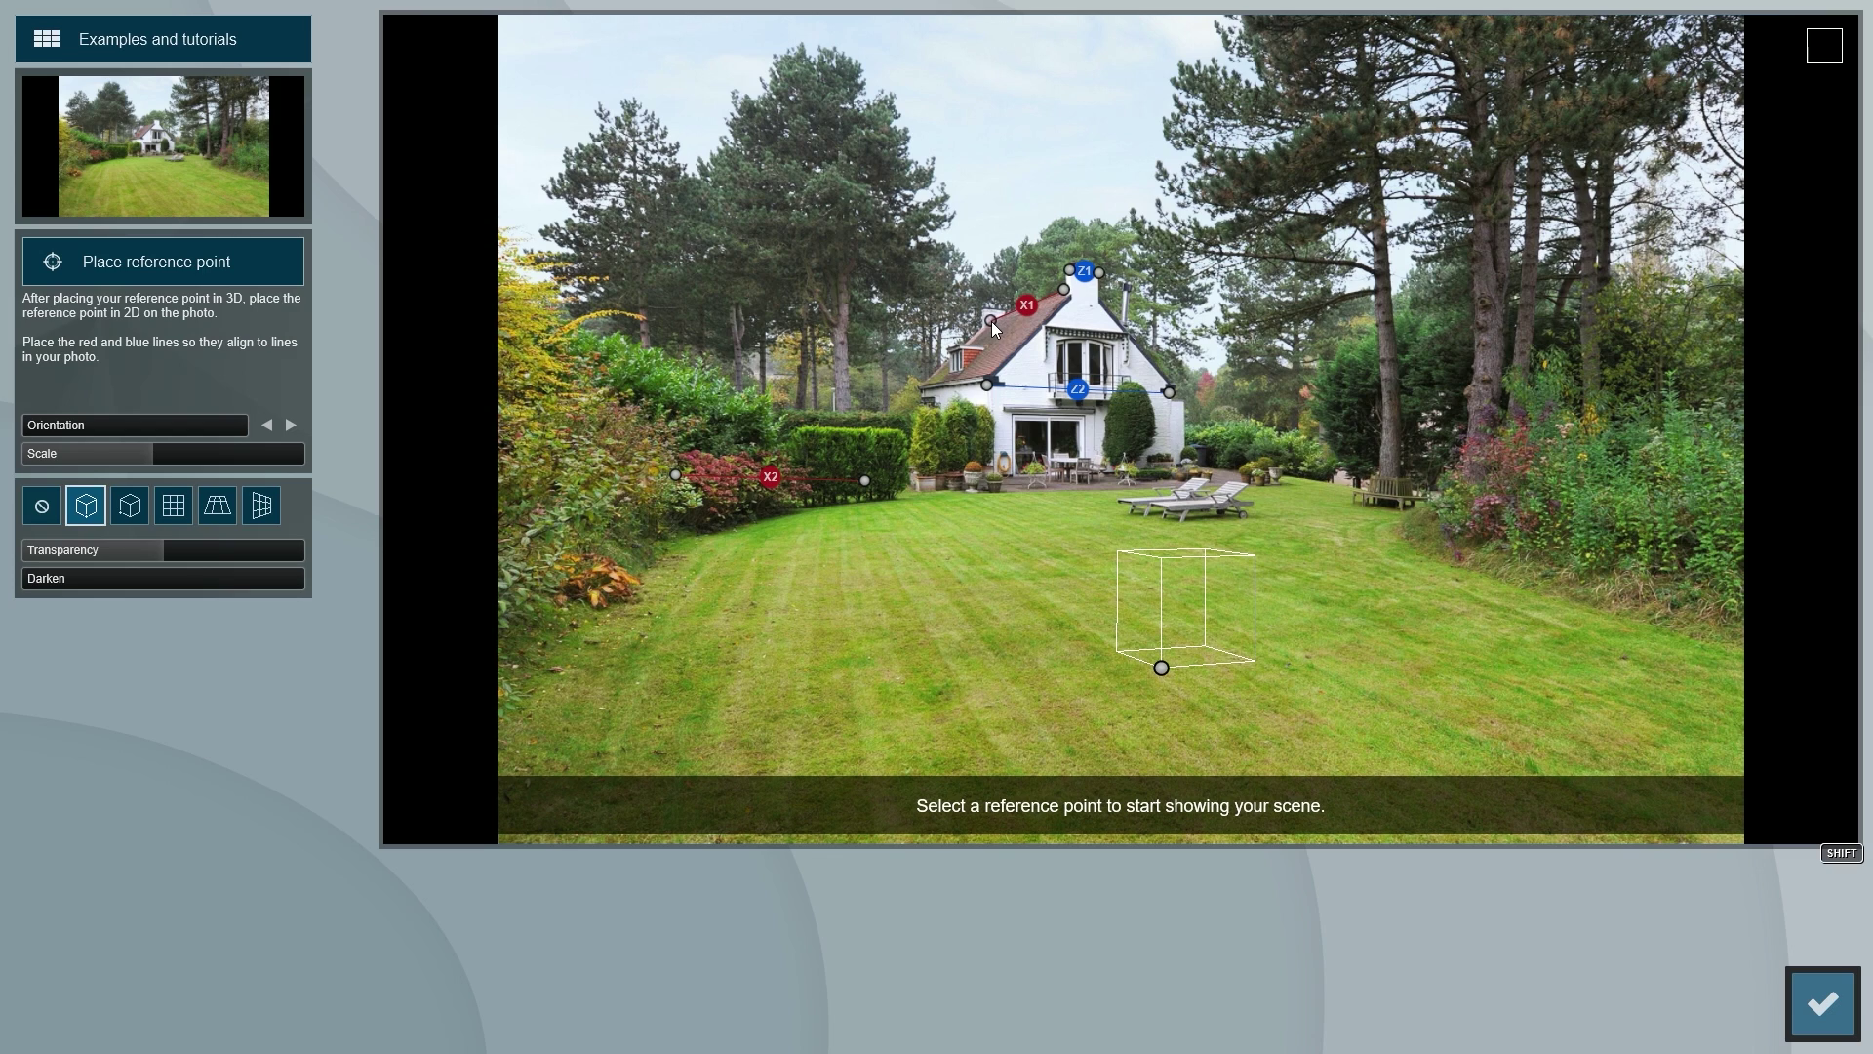
left_click_drag(991, 320, 988, 320)
left_click_drag(866, 480, 989, 380)
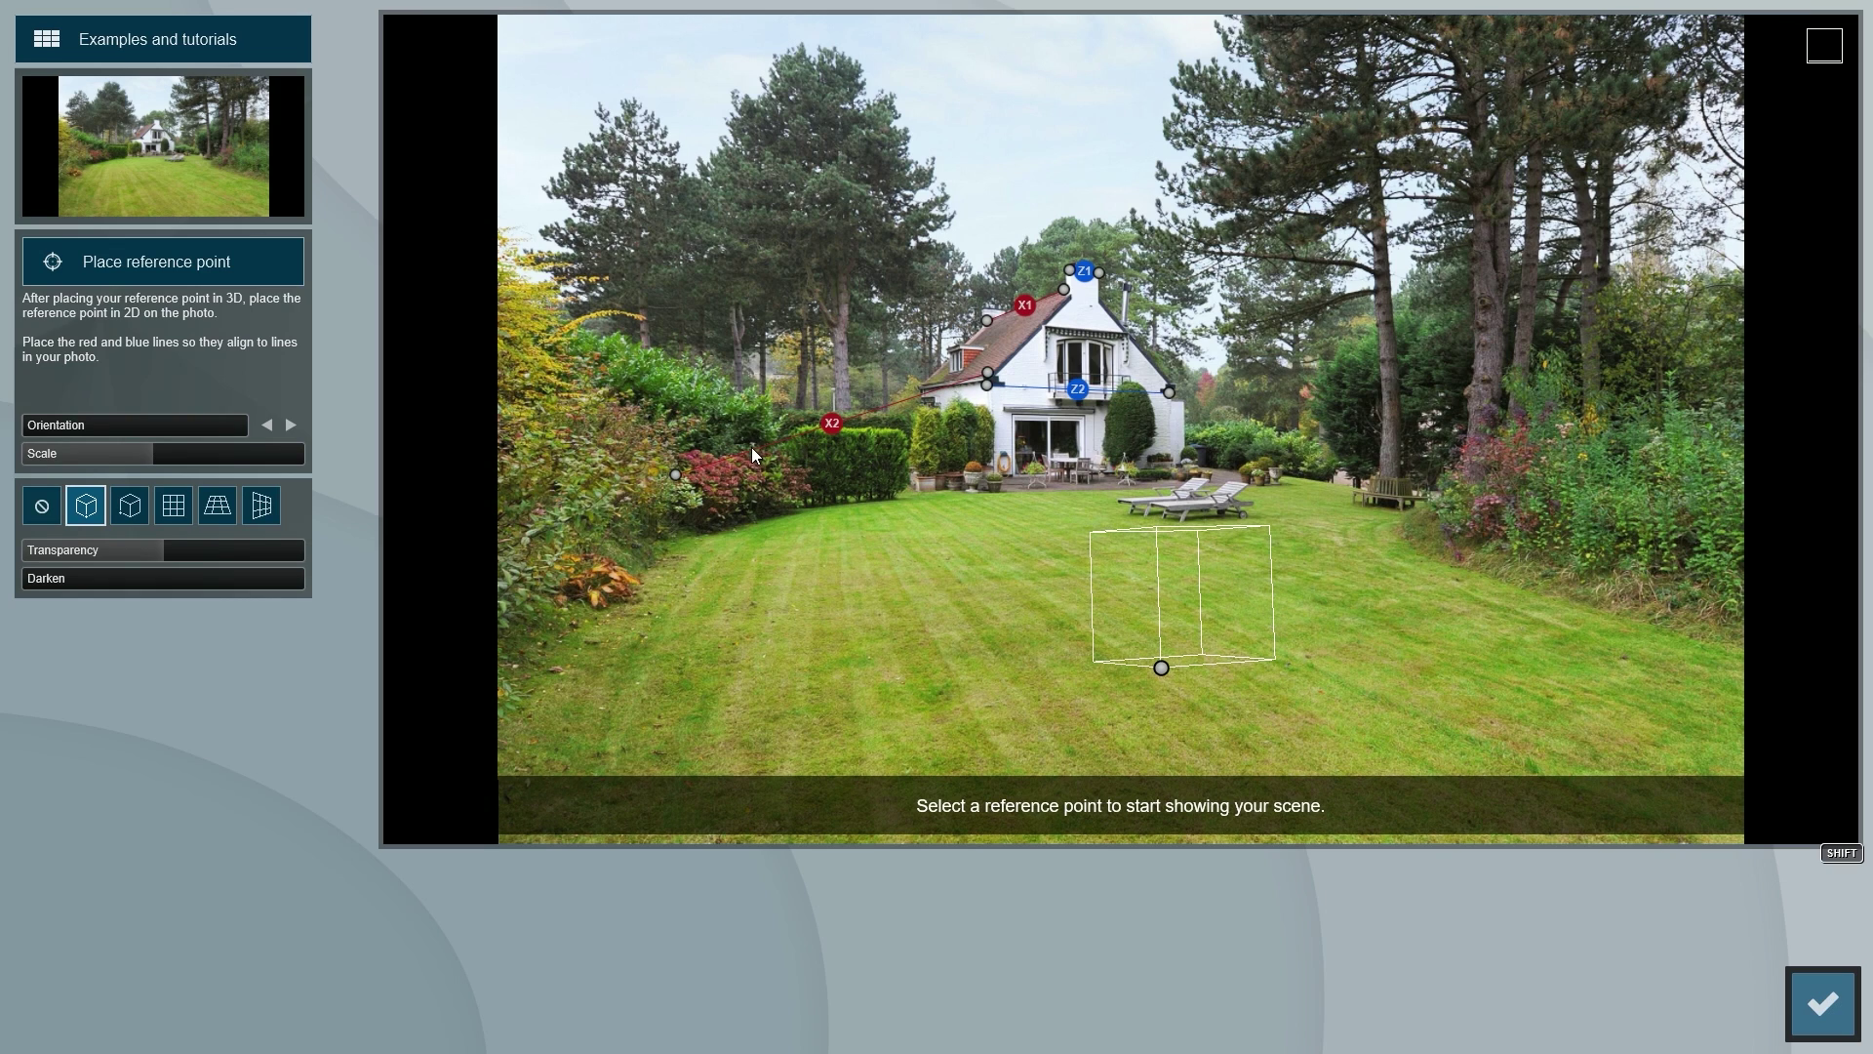
left_click_drag(676, 474, 923, 384)
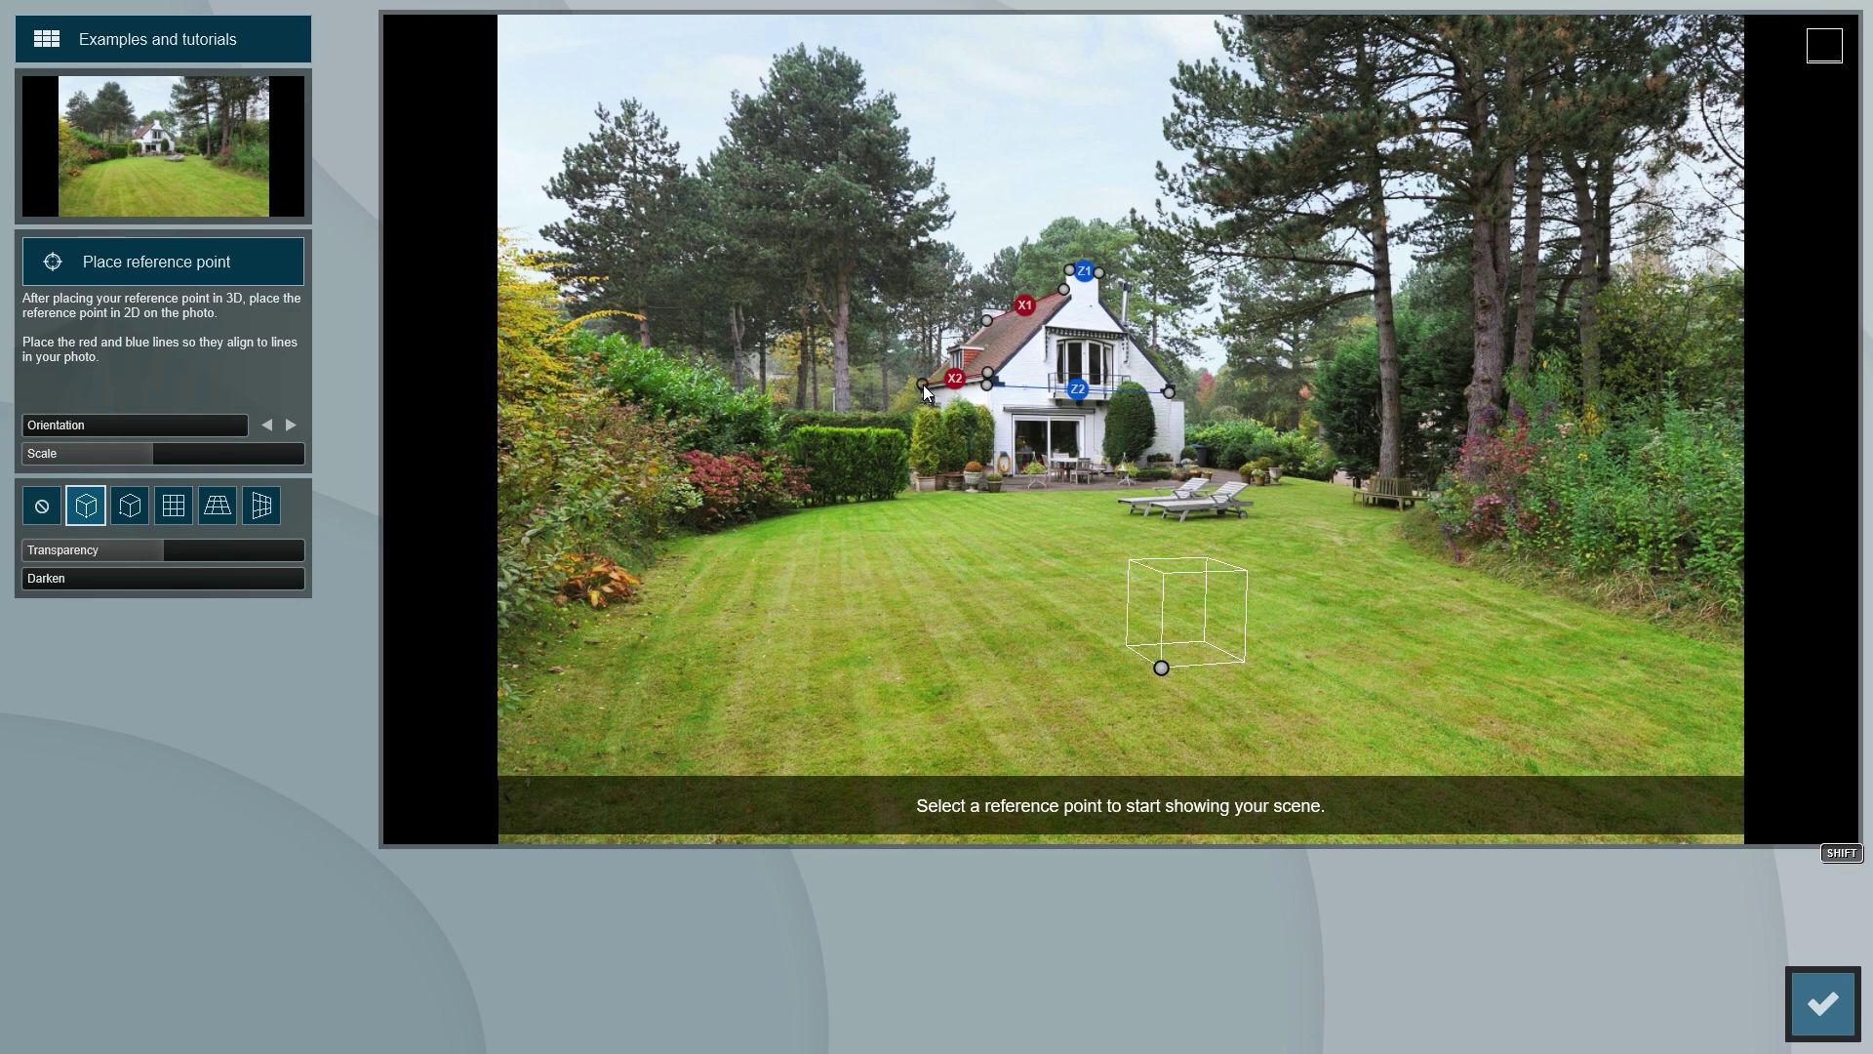
left_click_drag(923, 384, 471, 458)
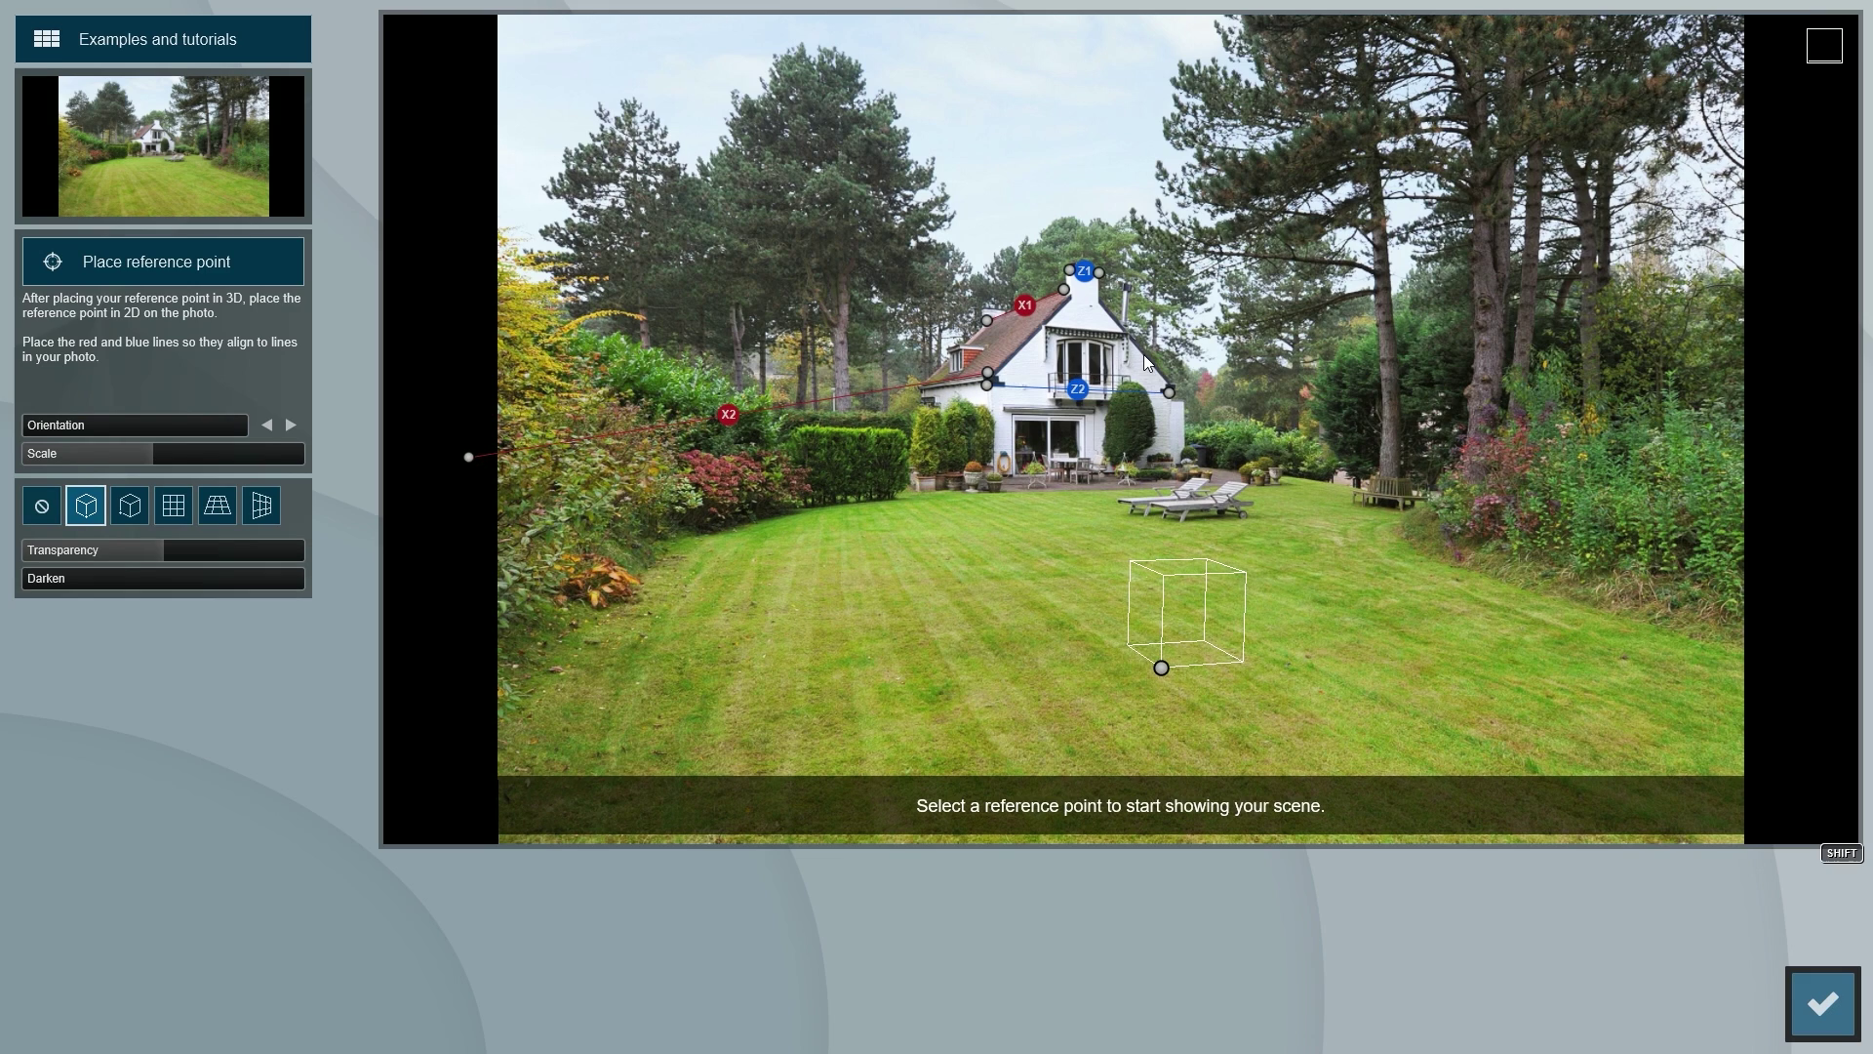
Step: Extend the blue Z1 line's far end past the chimney into the trees, check the perspective with each plane grid, and restore the cube guide
left_click_drag(1097, 275, 1676, 324)
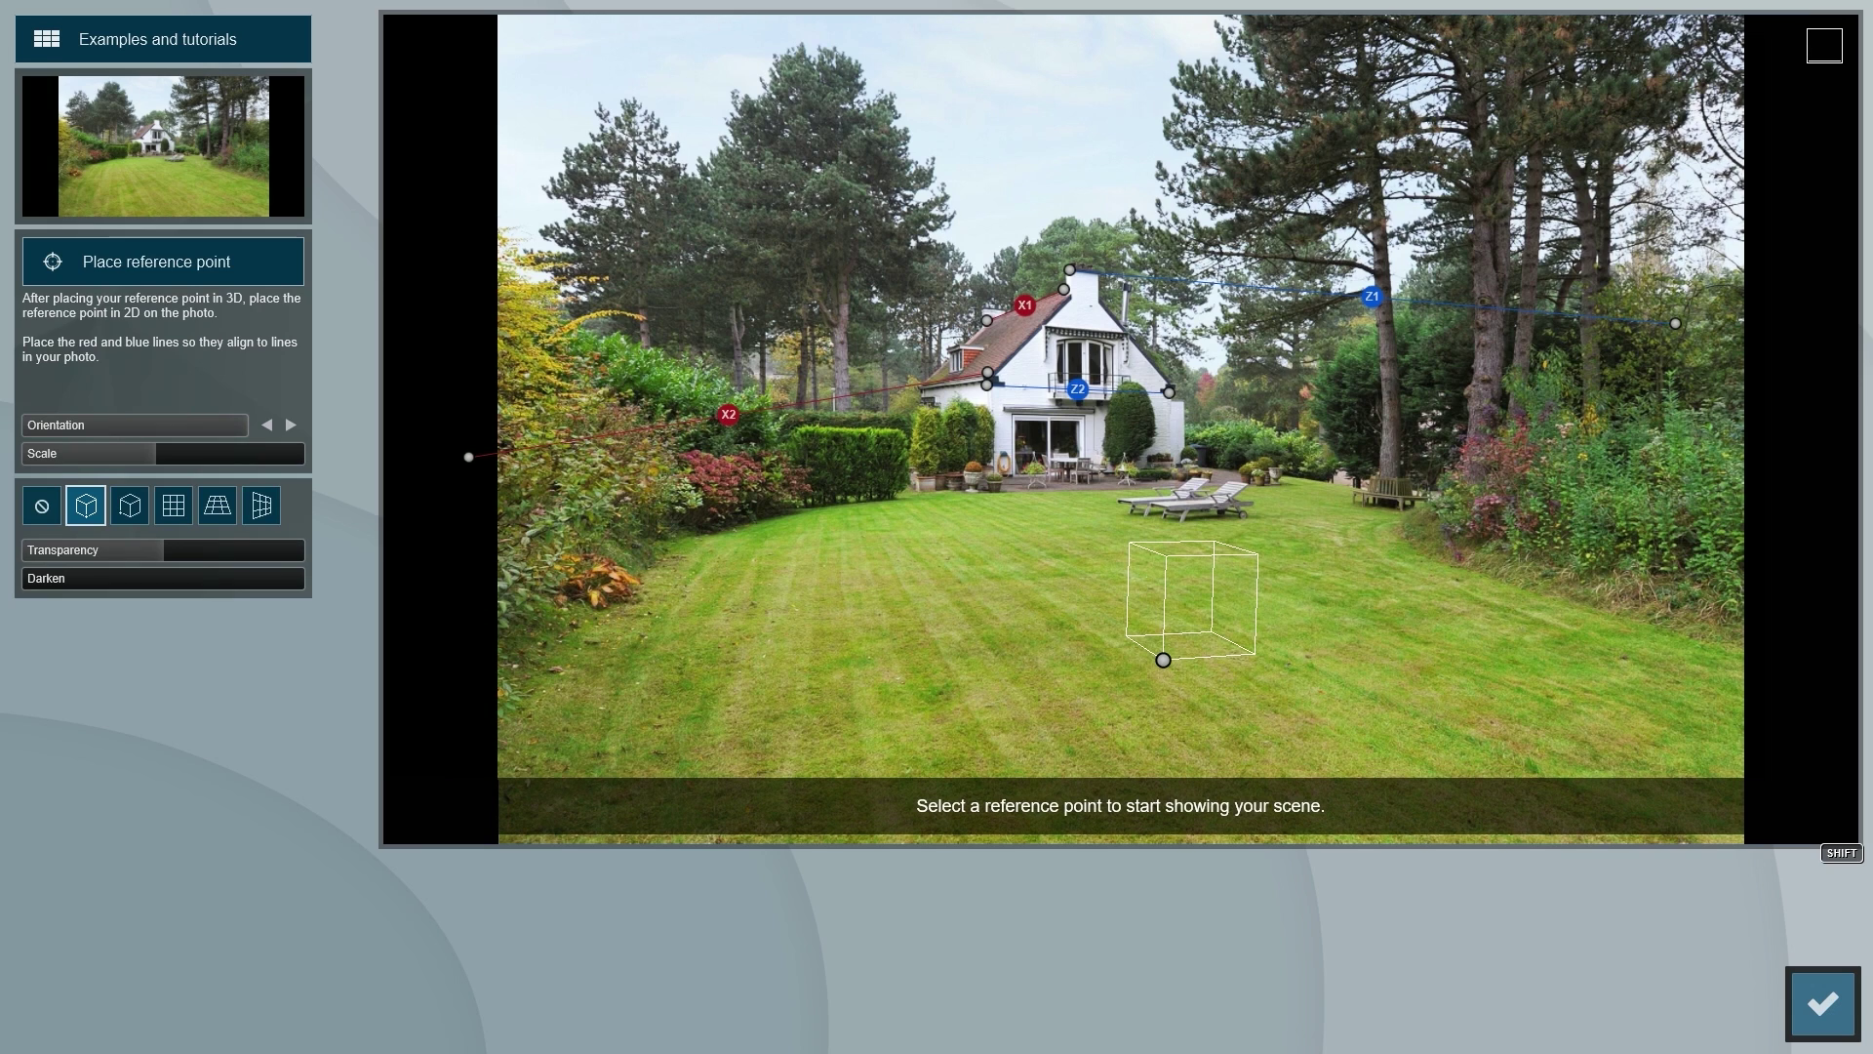
left_click(178, 509)
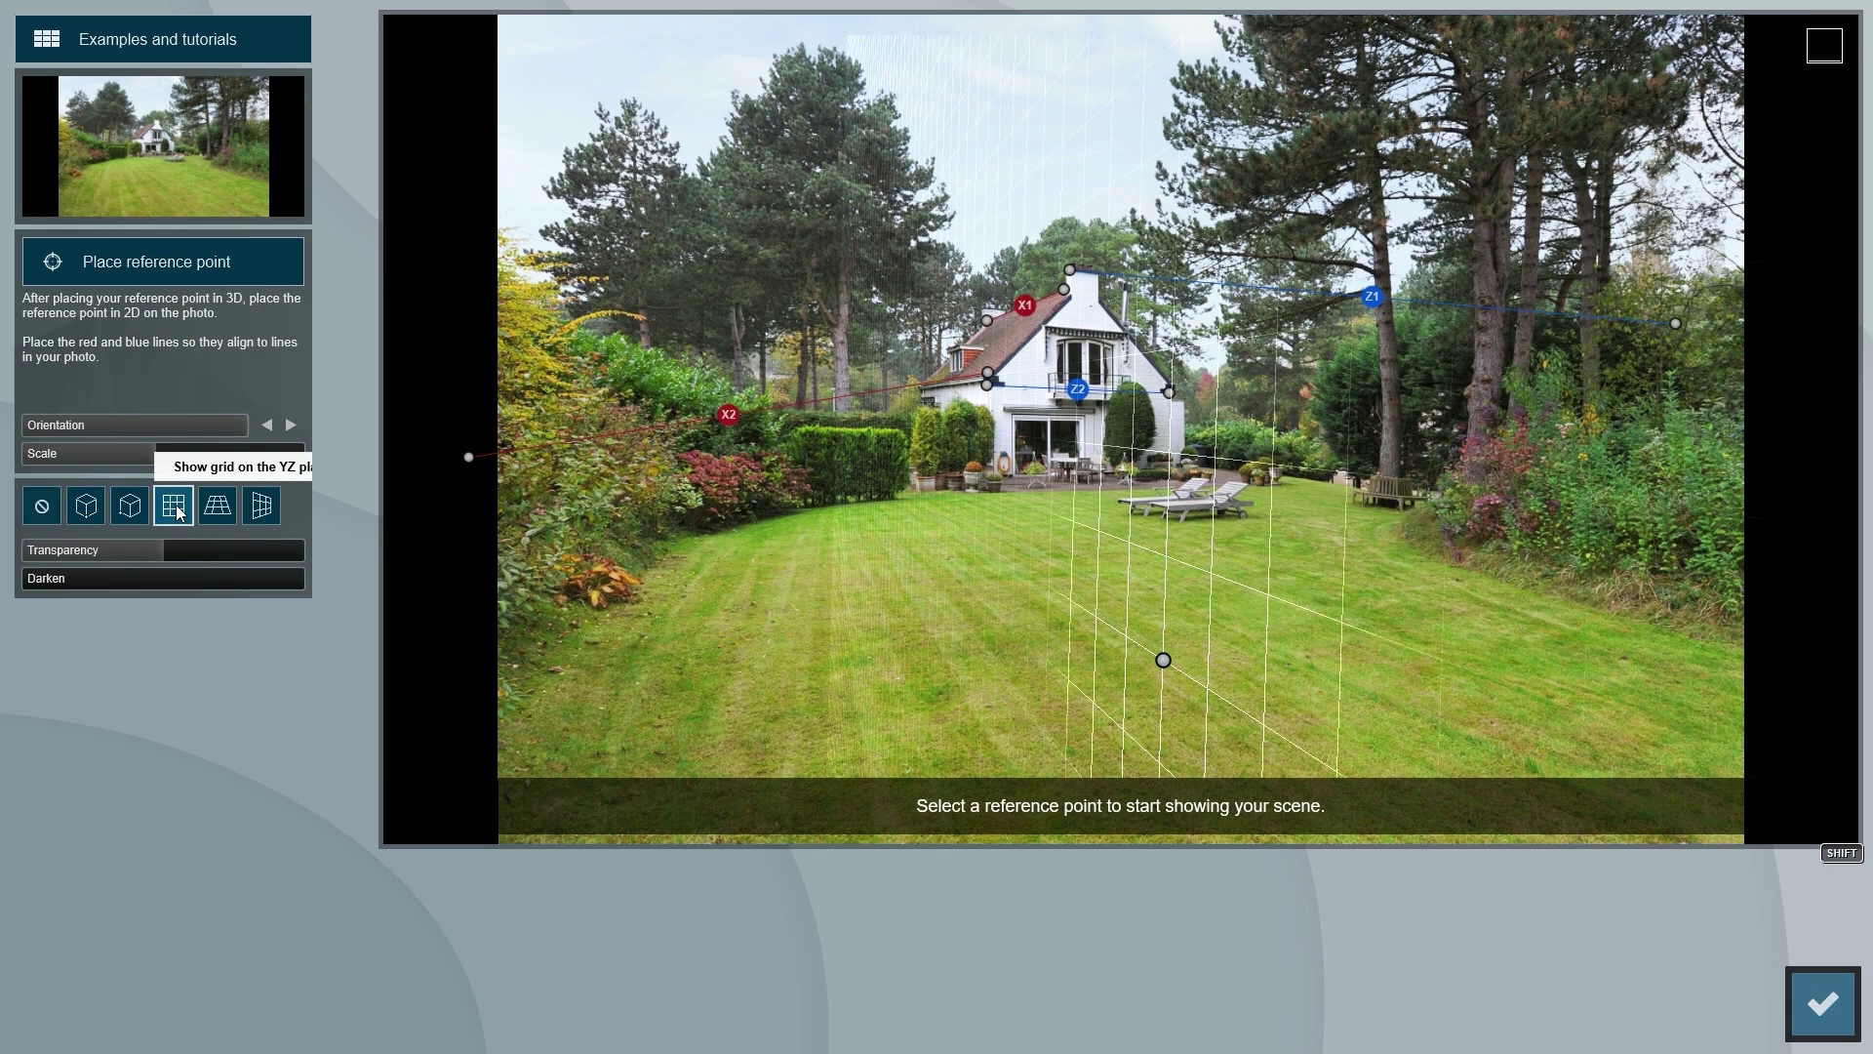
left_click(210, 513)
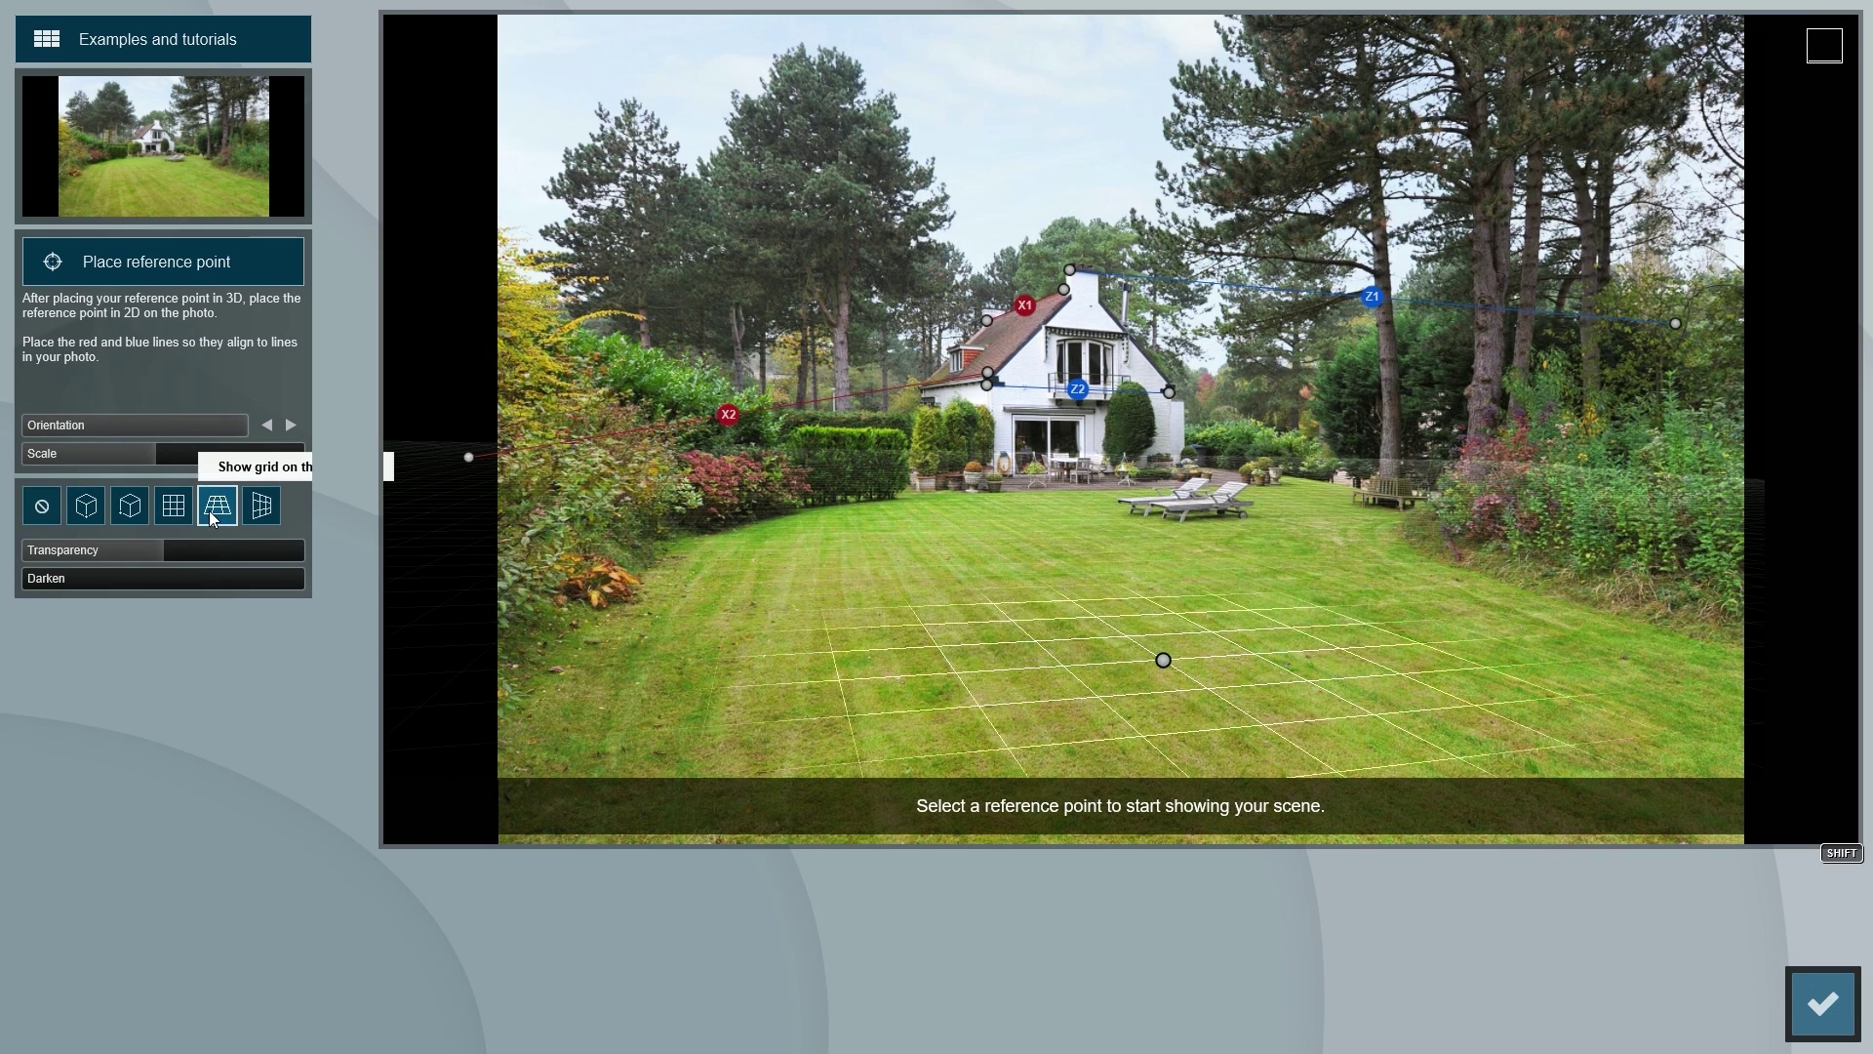
left_click(259, 514)
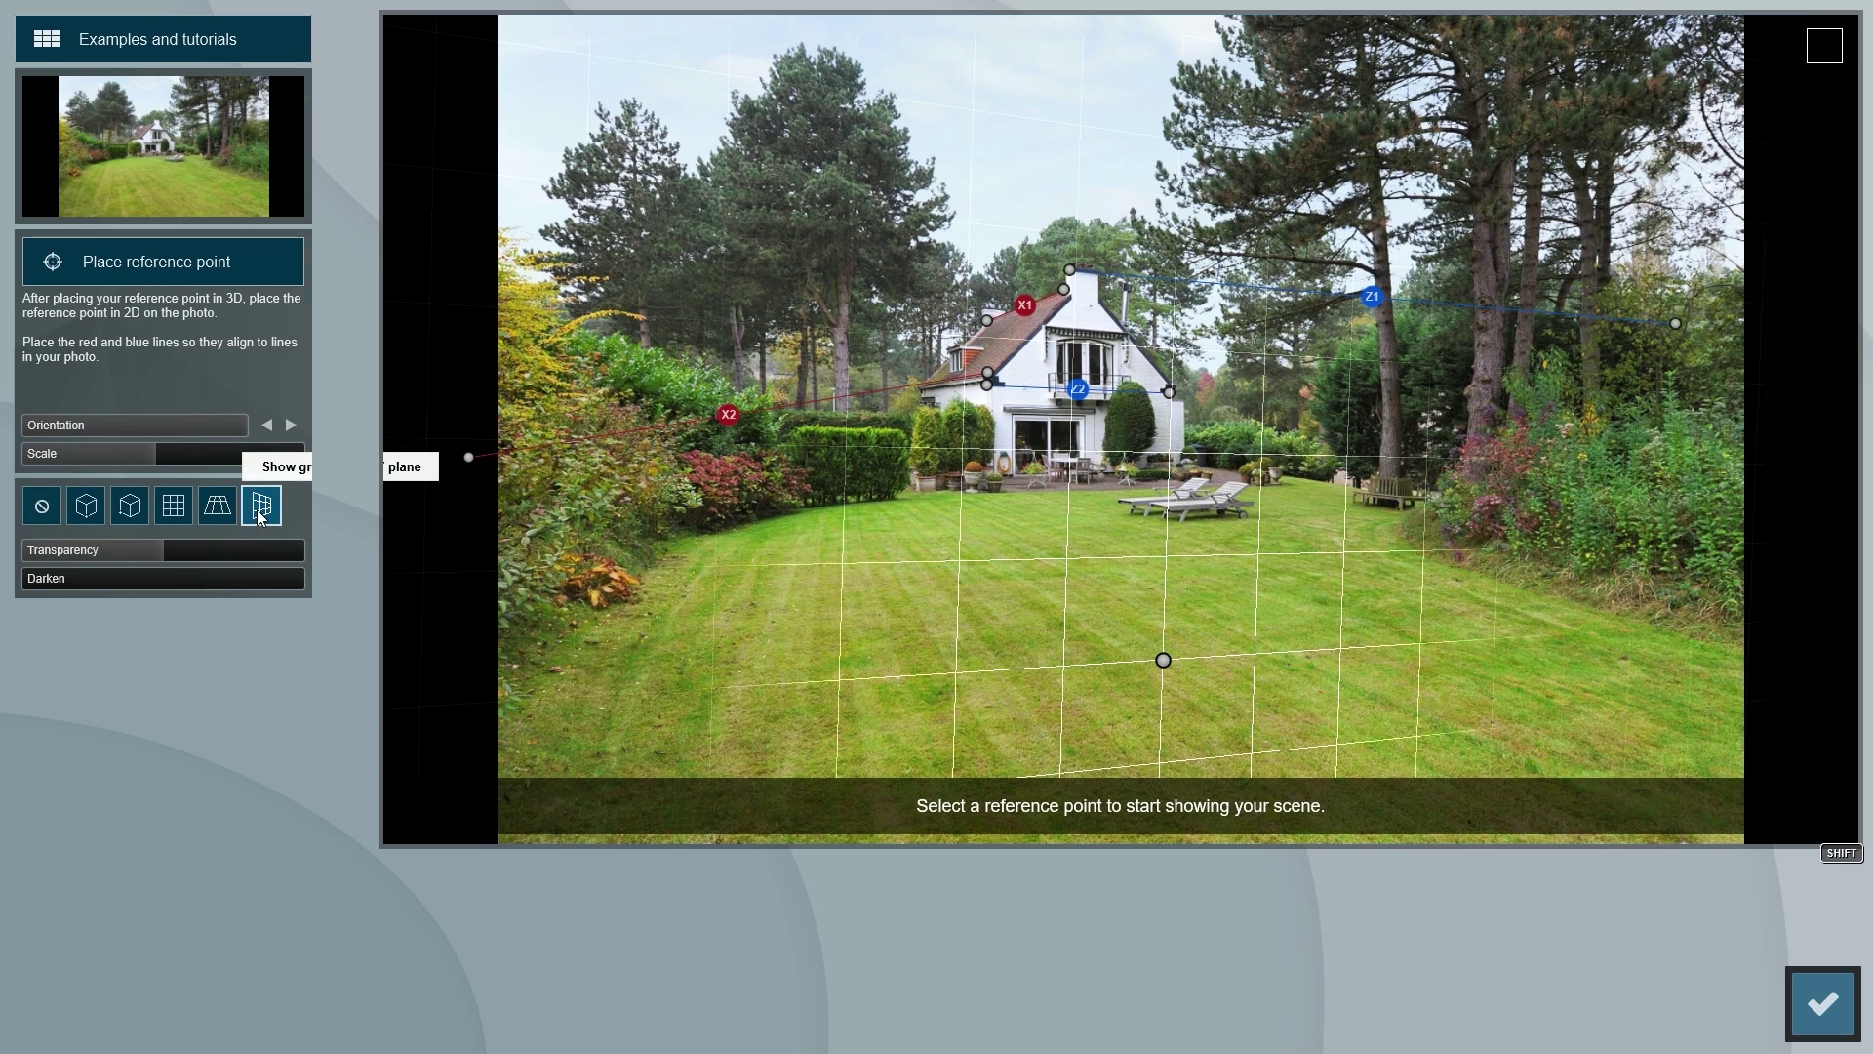
left_click(42, 507)
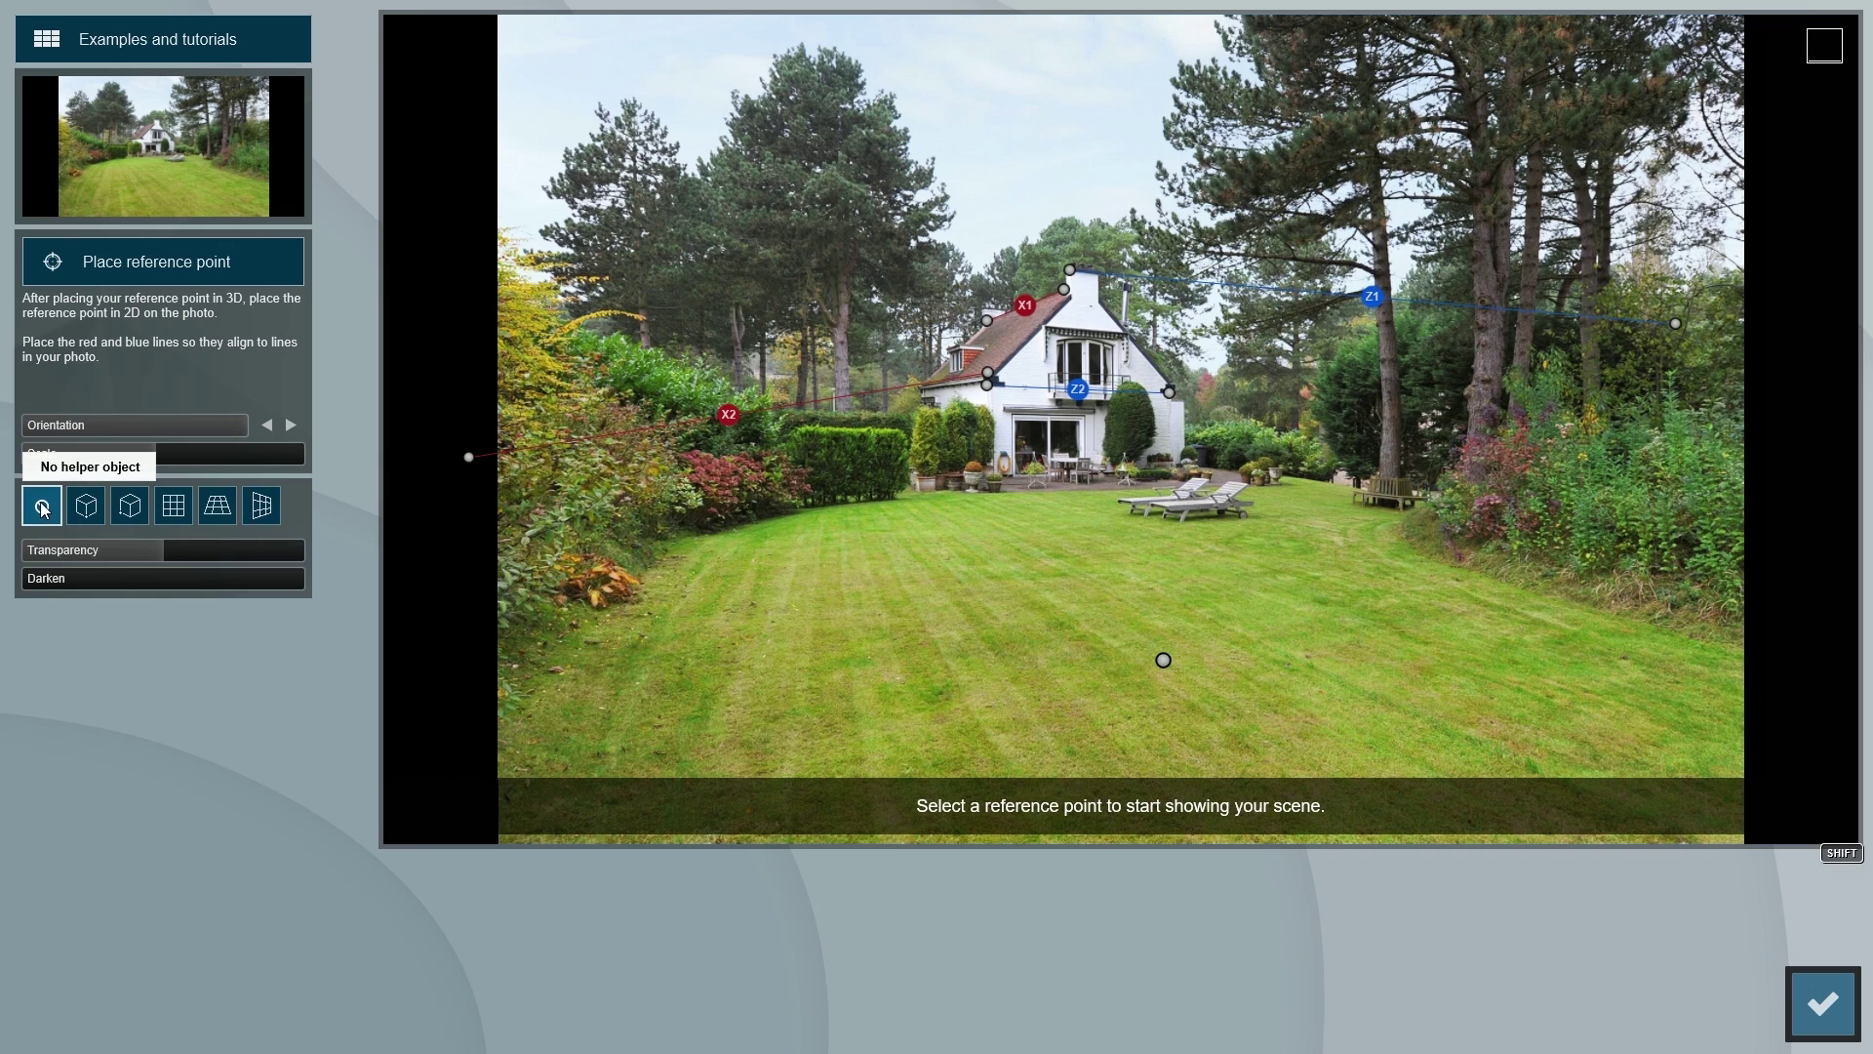
left_click(86, 505)
Step: Place the 2D reference point on the lawn before the sun loungers and the 3D reference point on the deck's front corner
left_click_drag(1163, 659, 1244, 566)
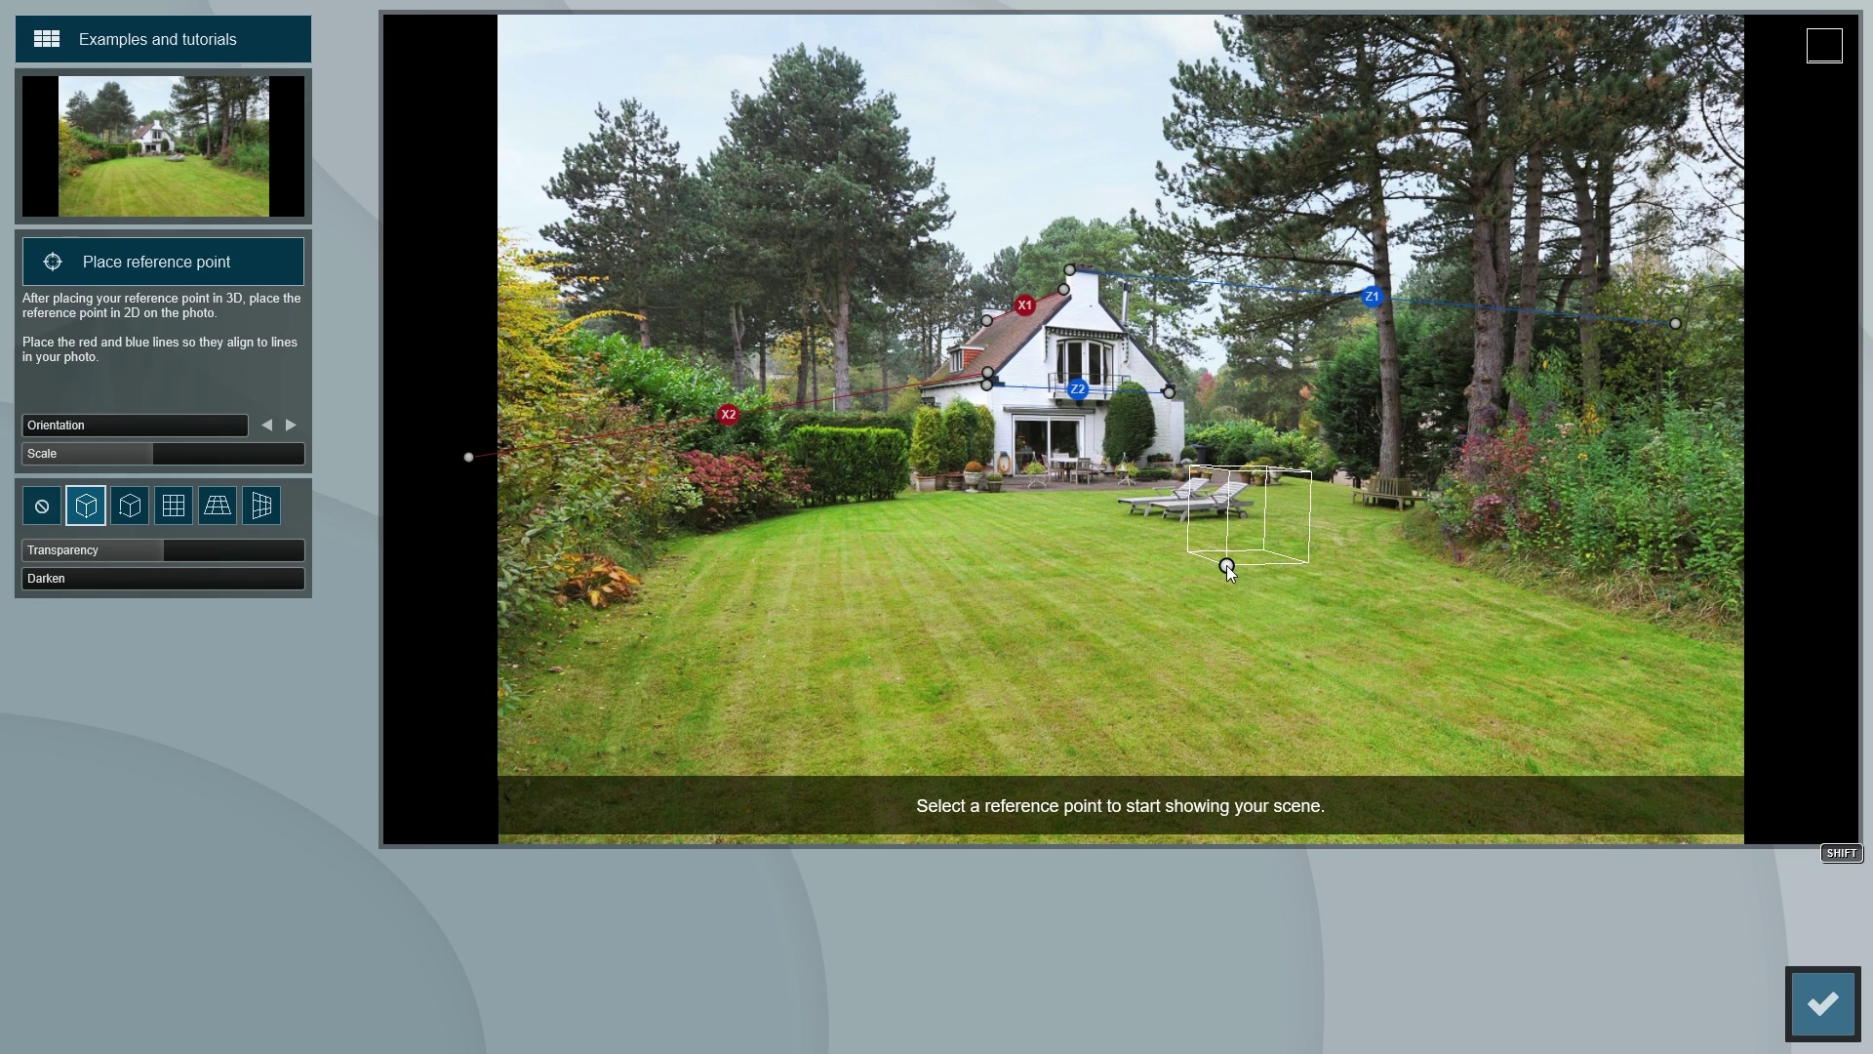
left_click(126, 263)
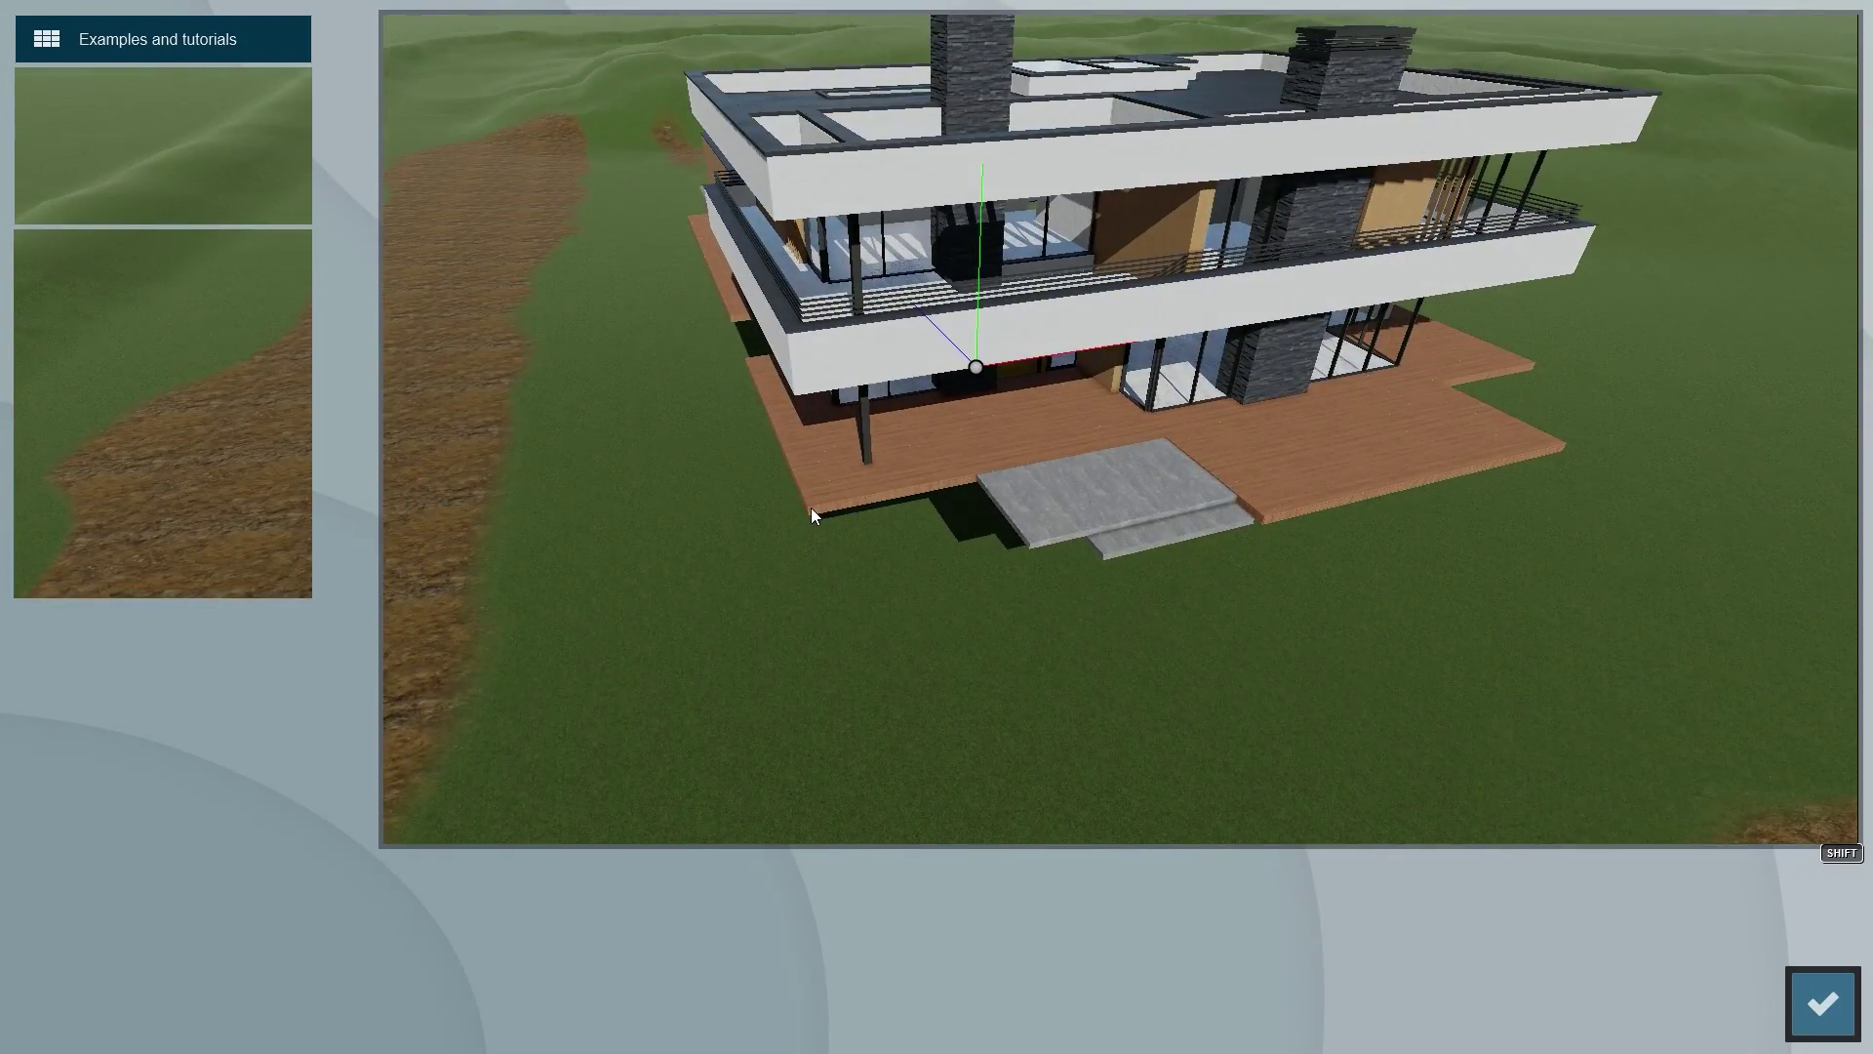
left_click(810, 505)
left_click(1824, 1004)
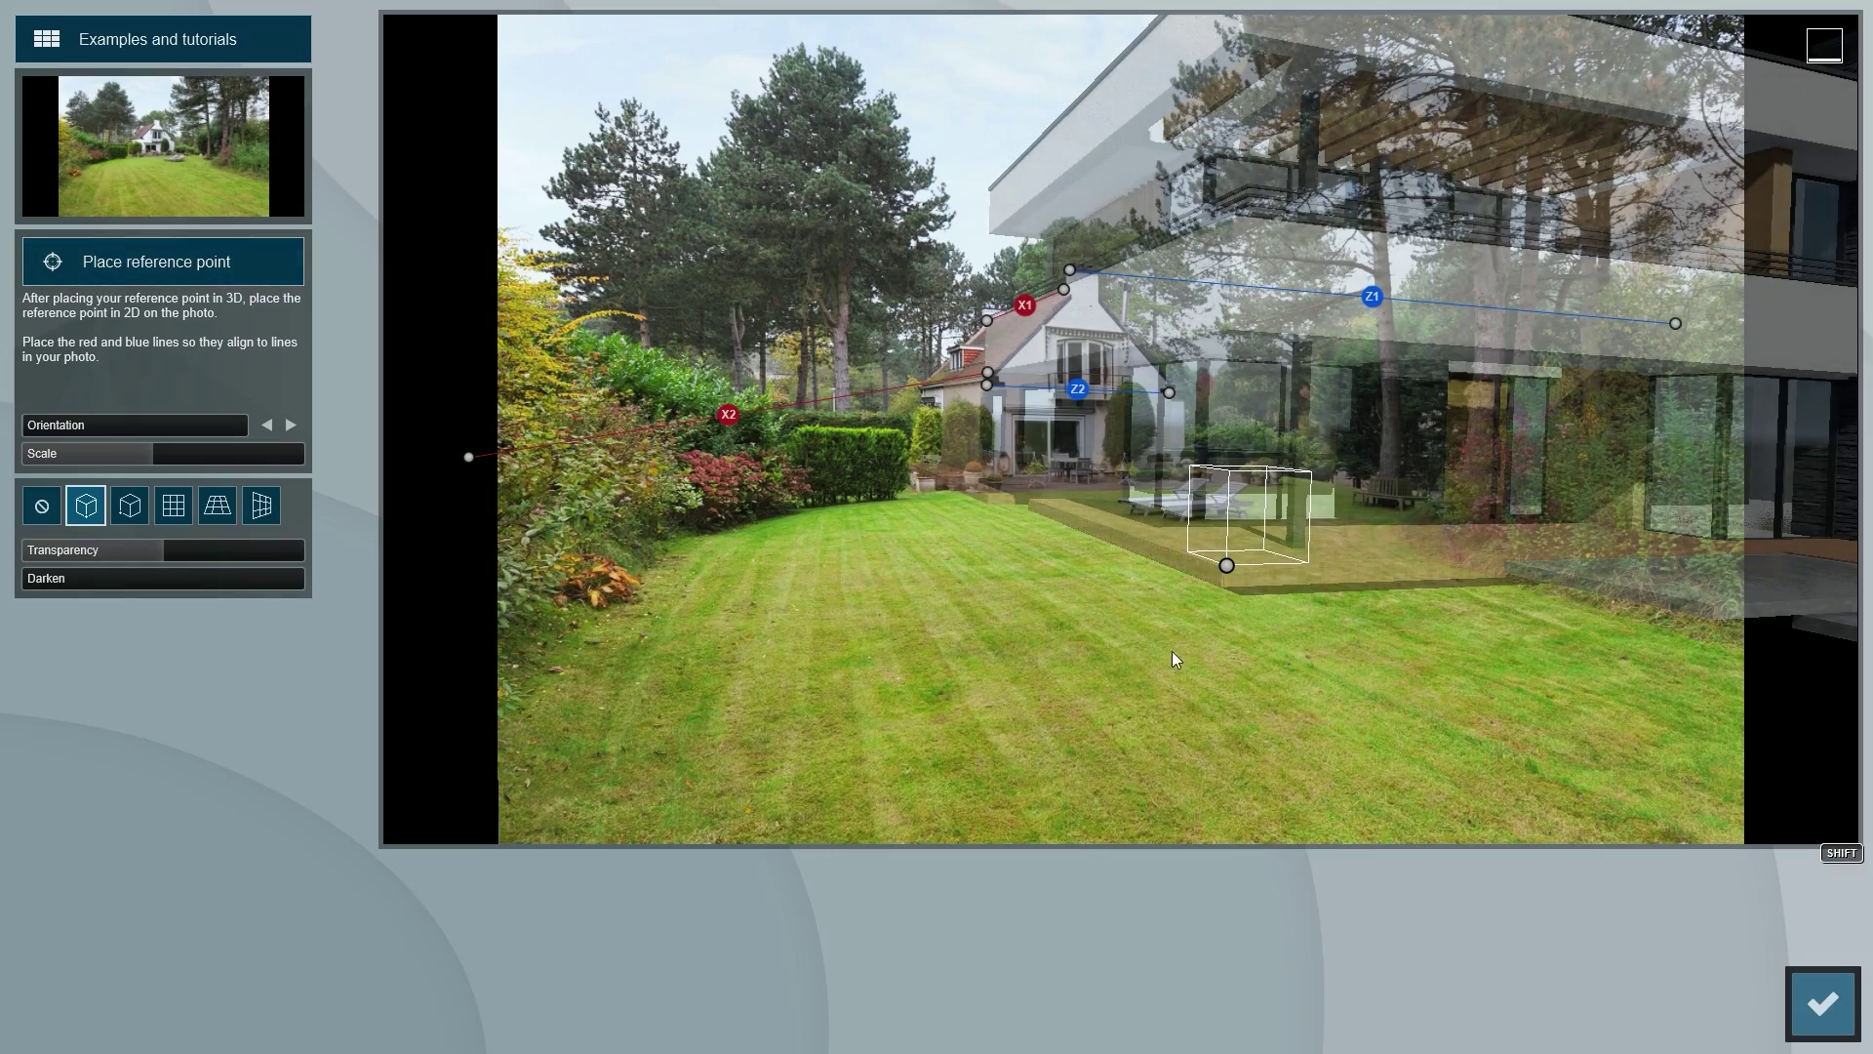
Step: Move the 2D reference point to the lawn's far edge beside the hedge and scale the model down to about 0.35x
left_click_drag(1228, 565, 799, 513)
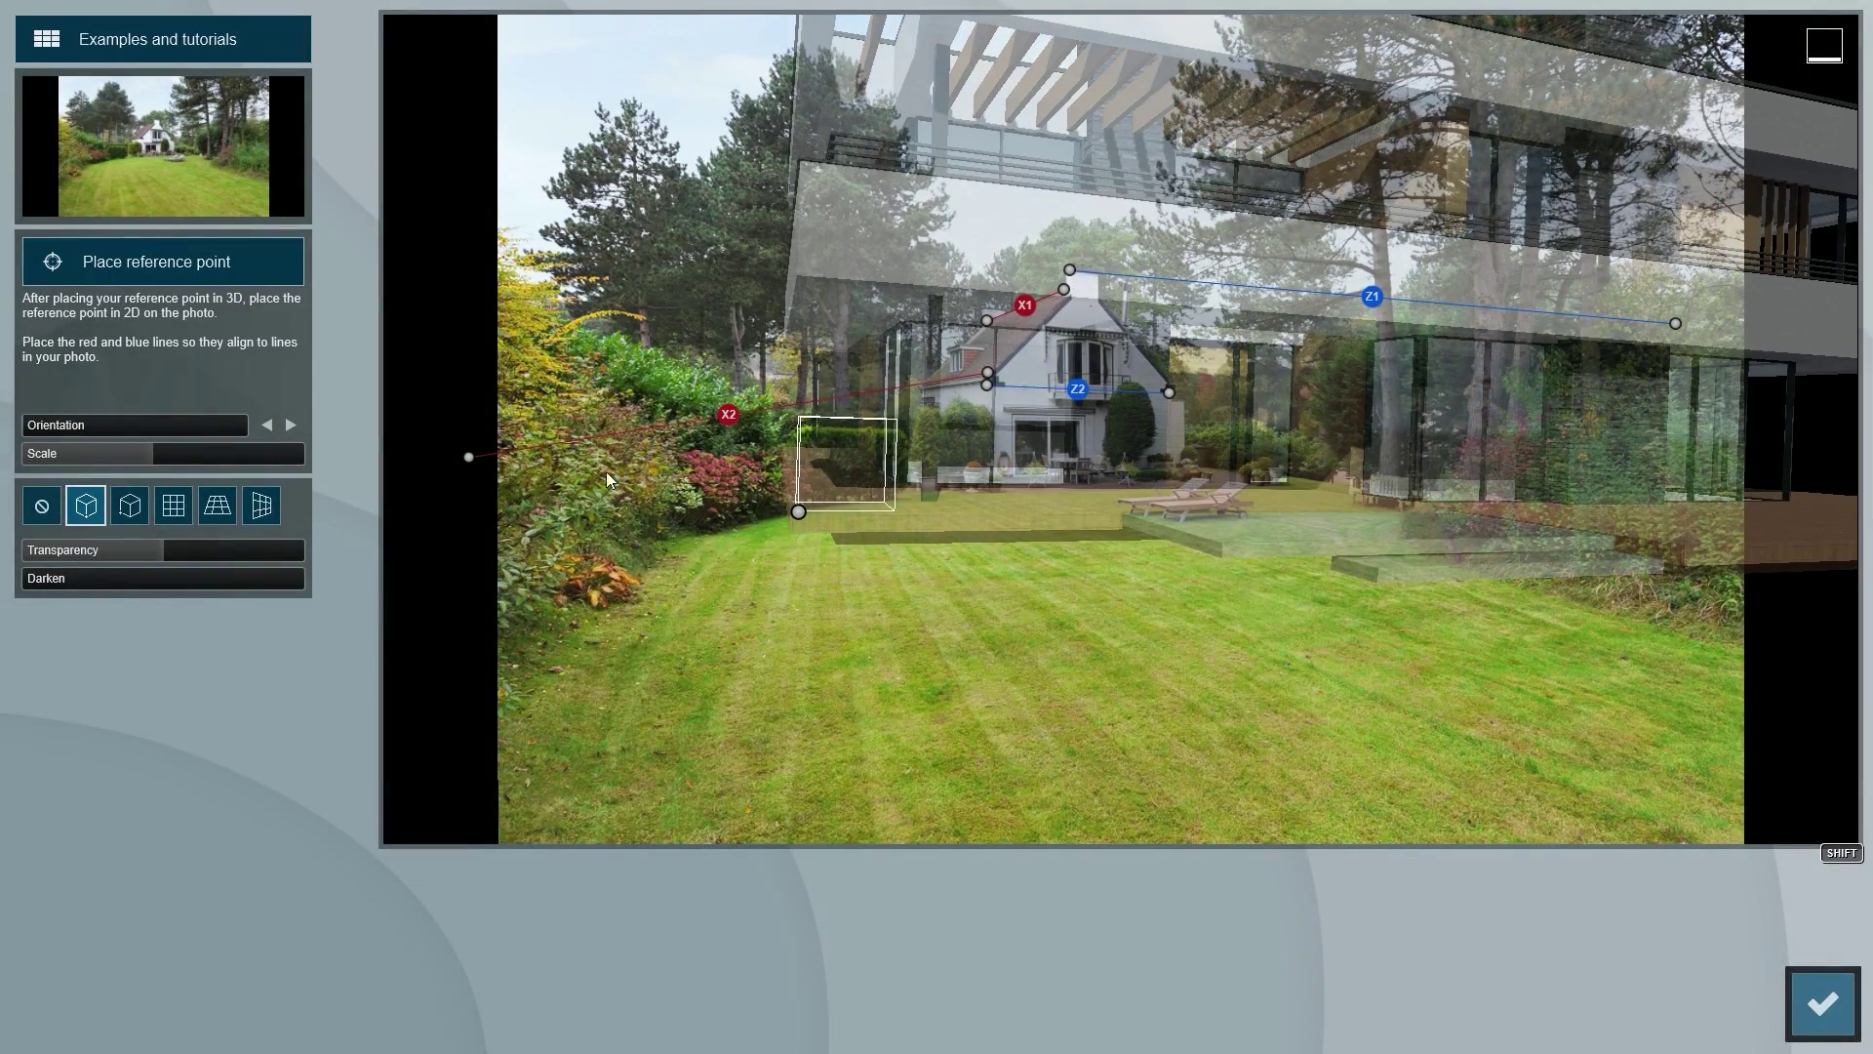
left_click_drag(156, 454, 135, 454)
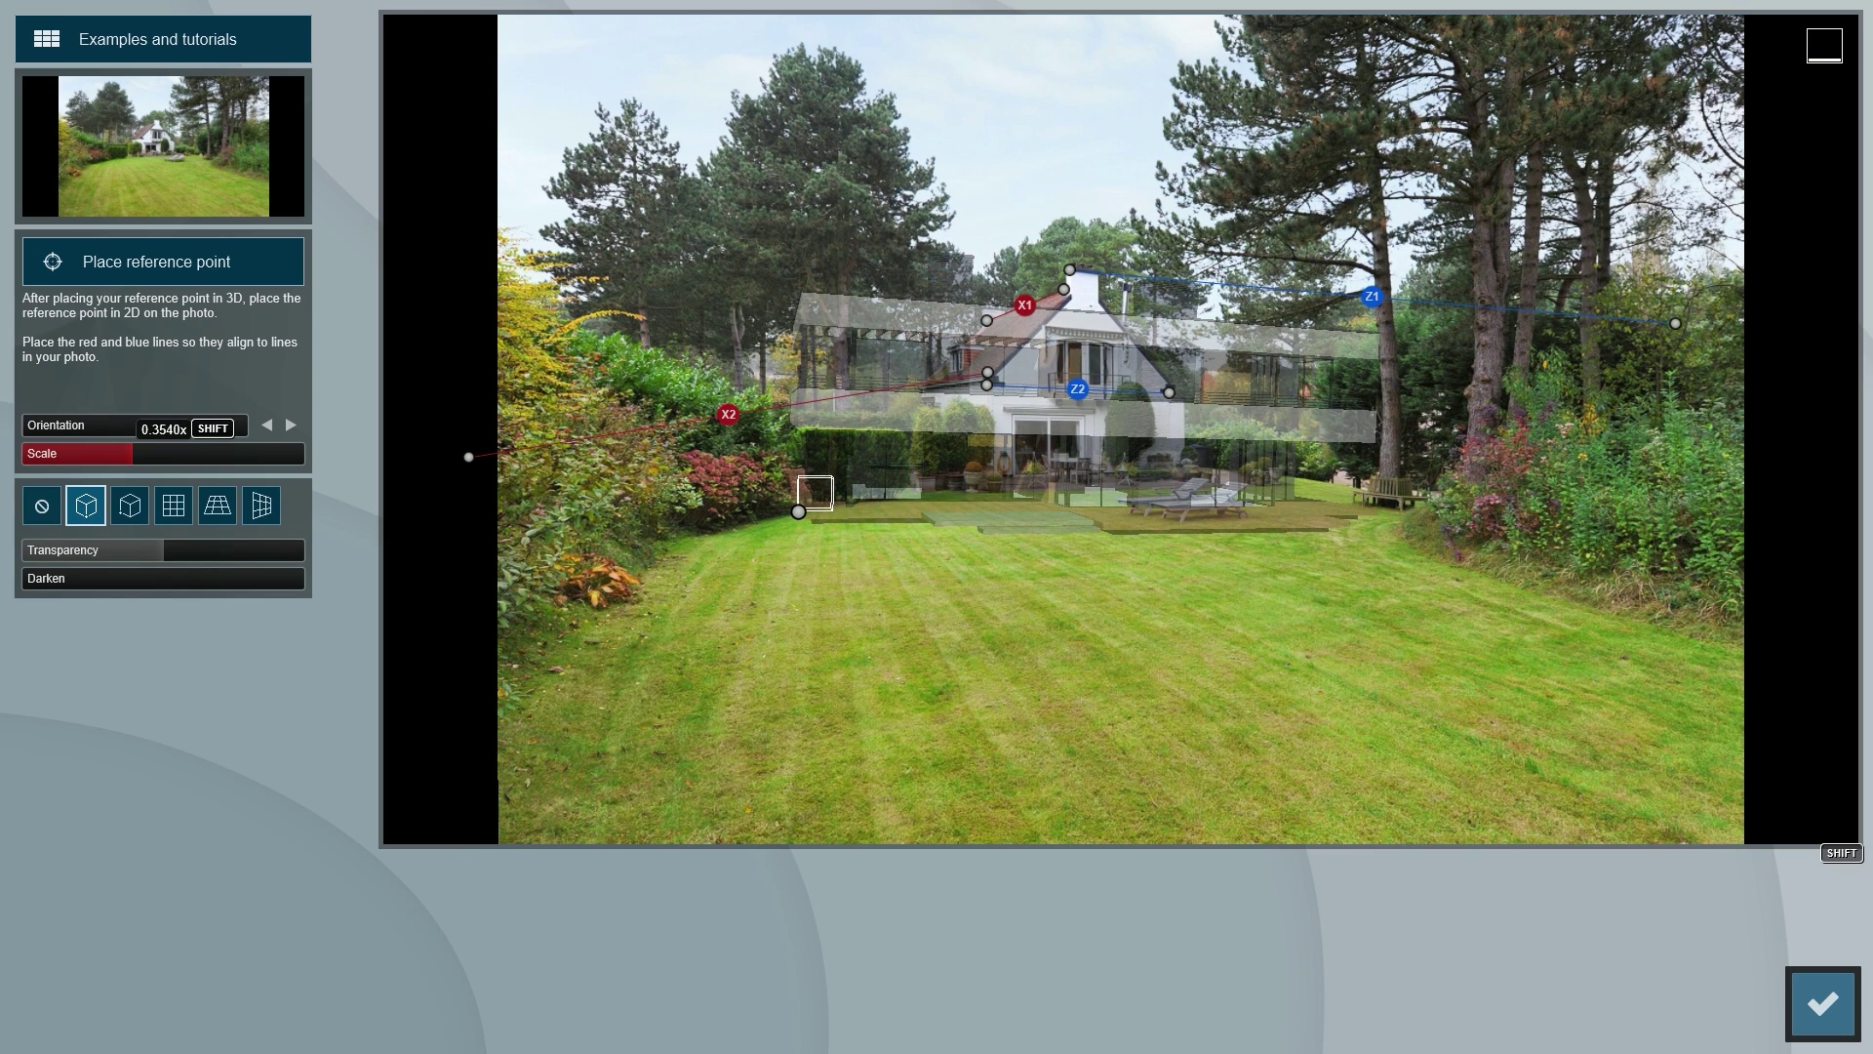
left_click_drag(2, 460, 268, 476, "shift")
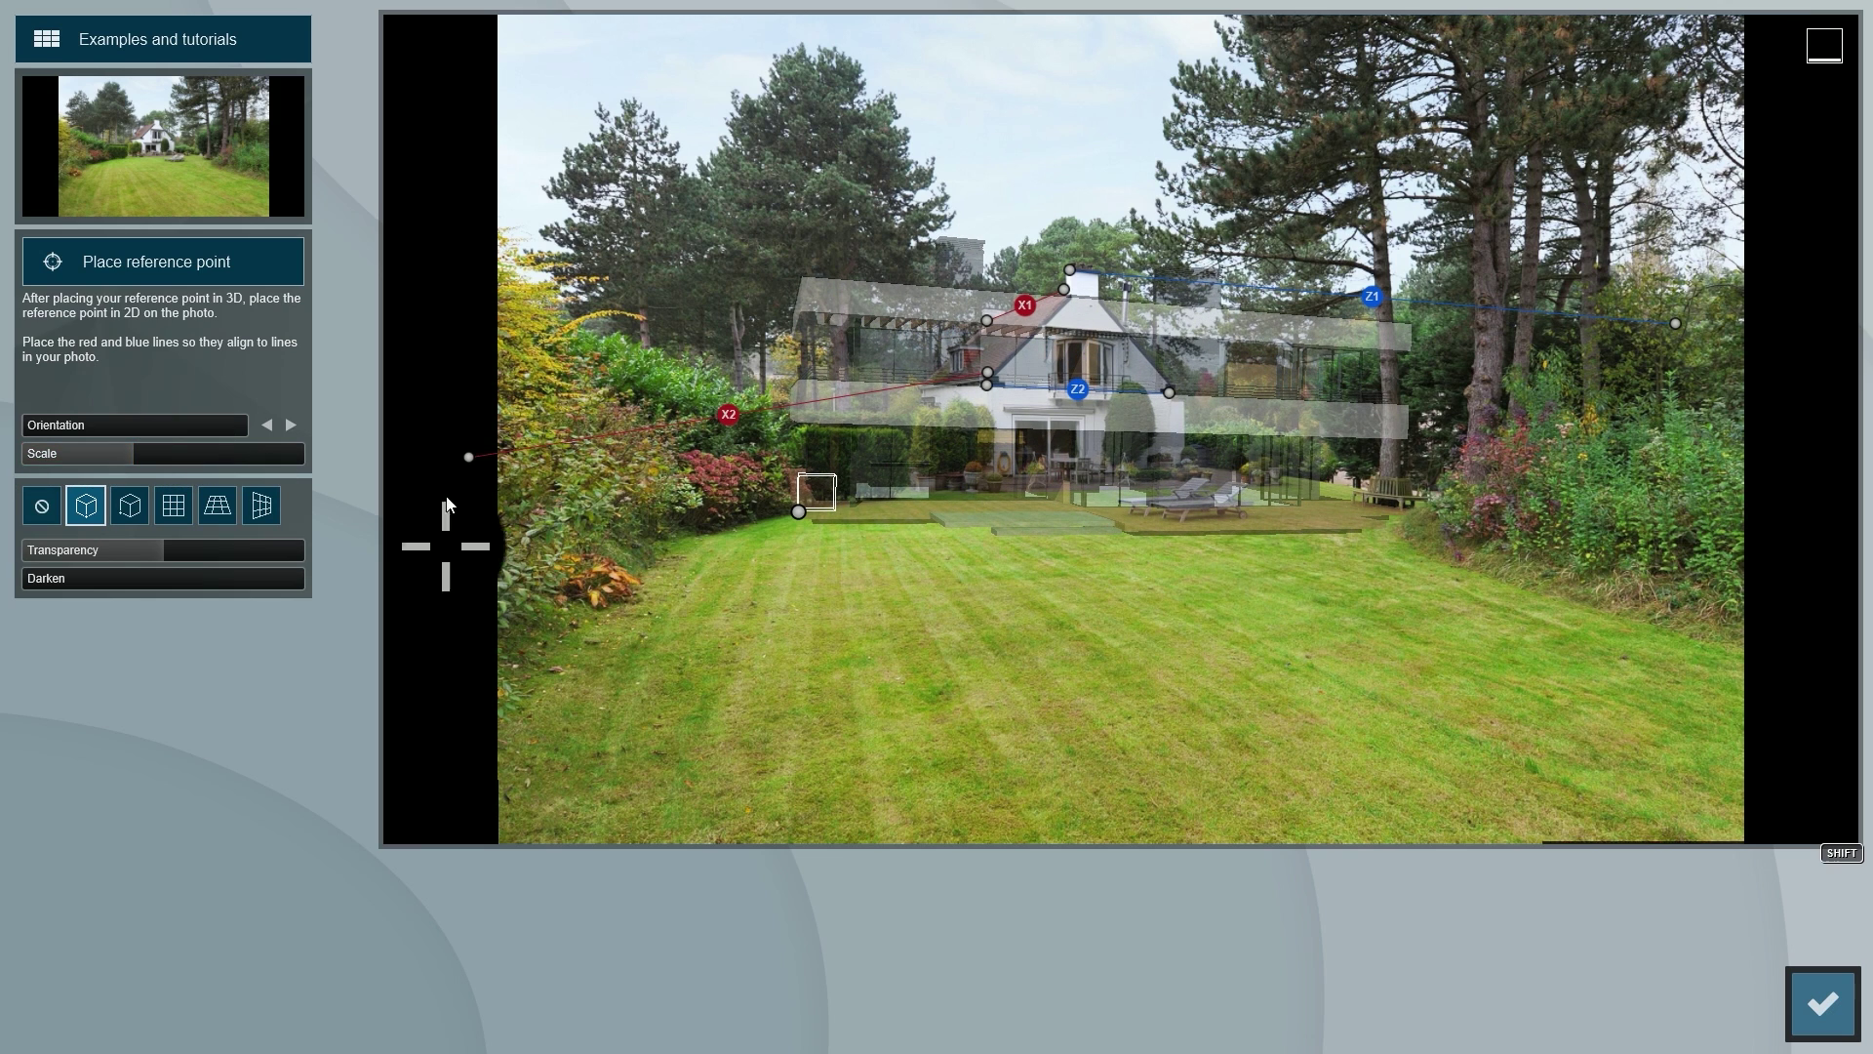
Step: Fine-tune the reference point and scale so the model covers the old house, and set the effect's transparency to 100%
left_click_drag(801, 511, 749, 490, "shift")
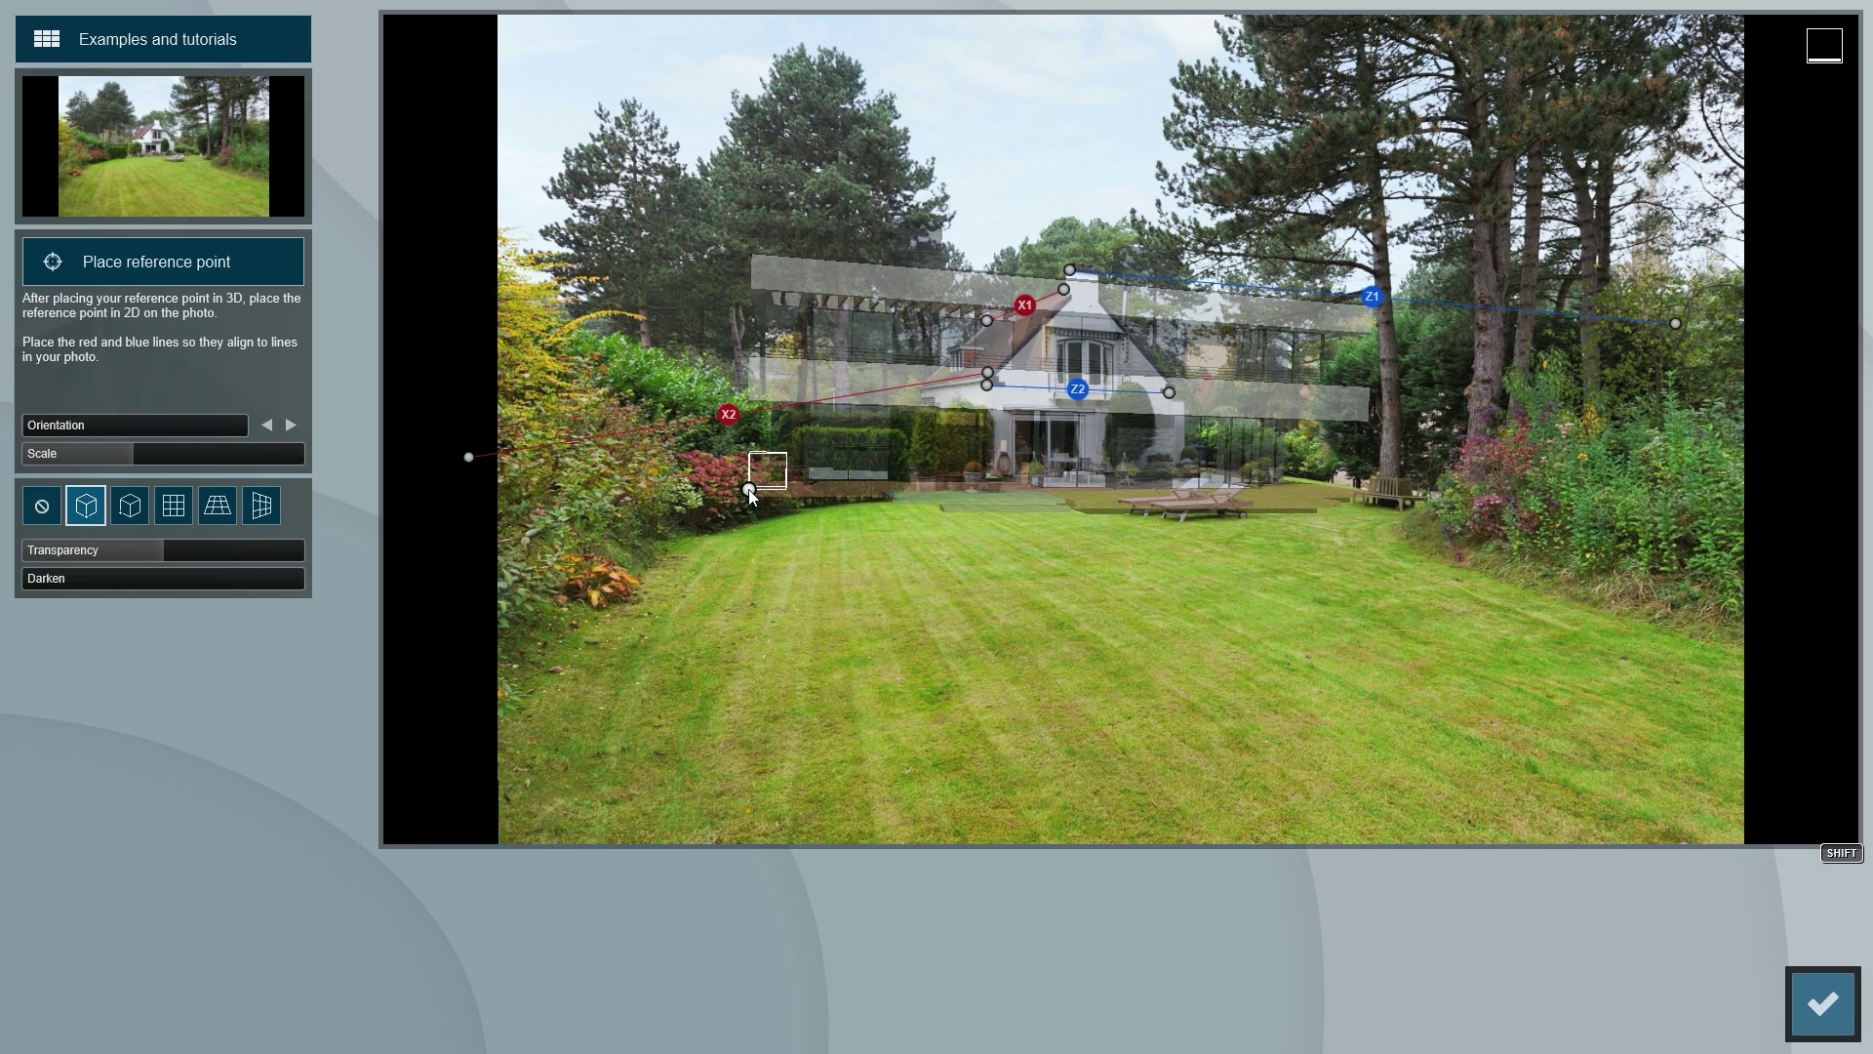
left_click_drag(122, 456, 29, 469, "shift")
left_click_drag(748, 489, 796, 492)
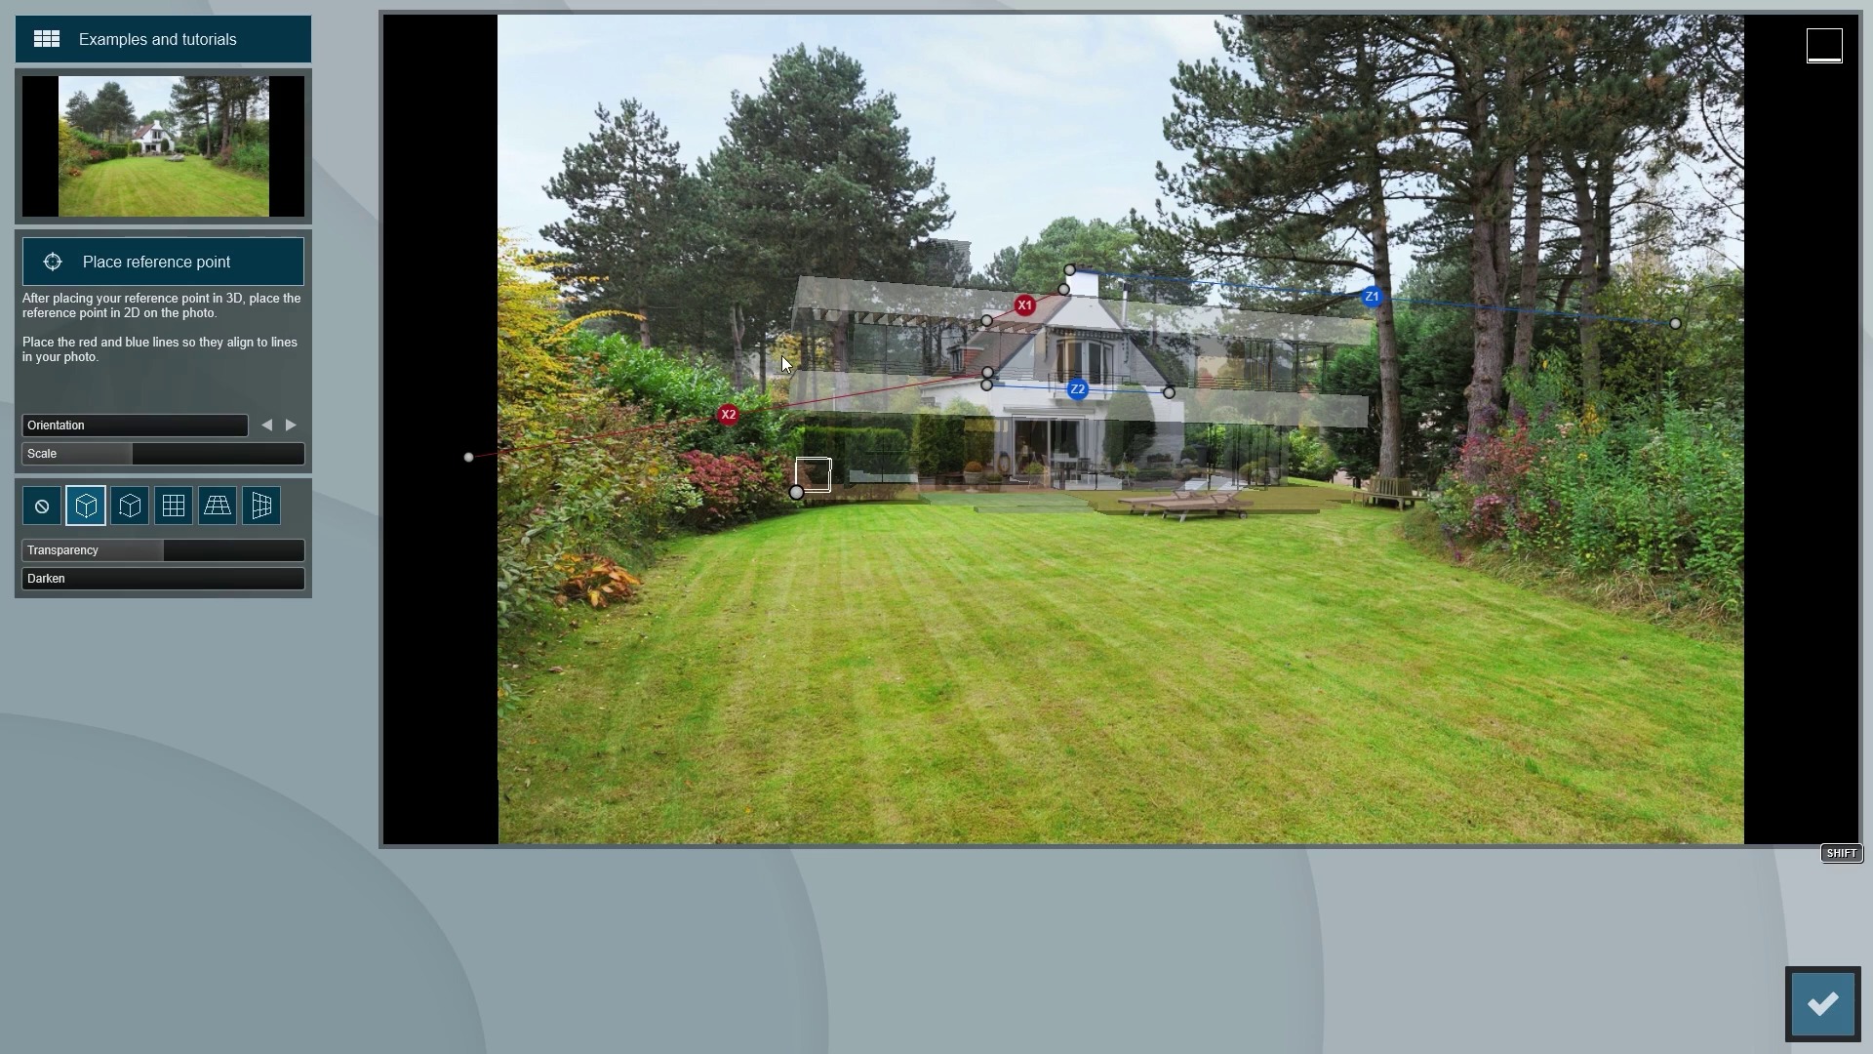
left_click_drag(44, 433, 253, 433, "shift")
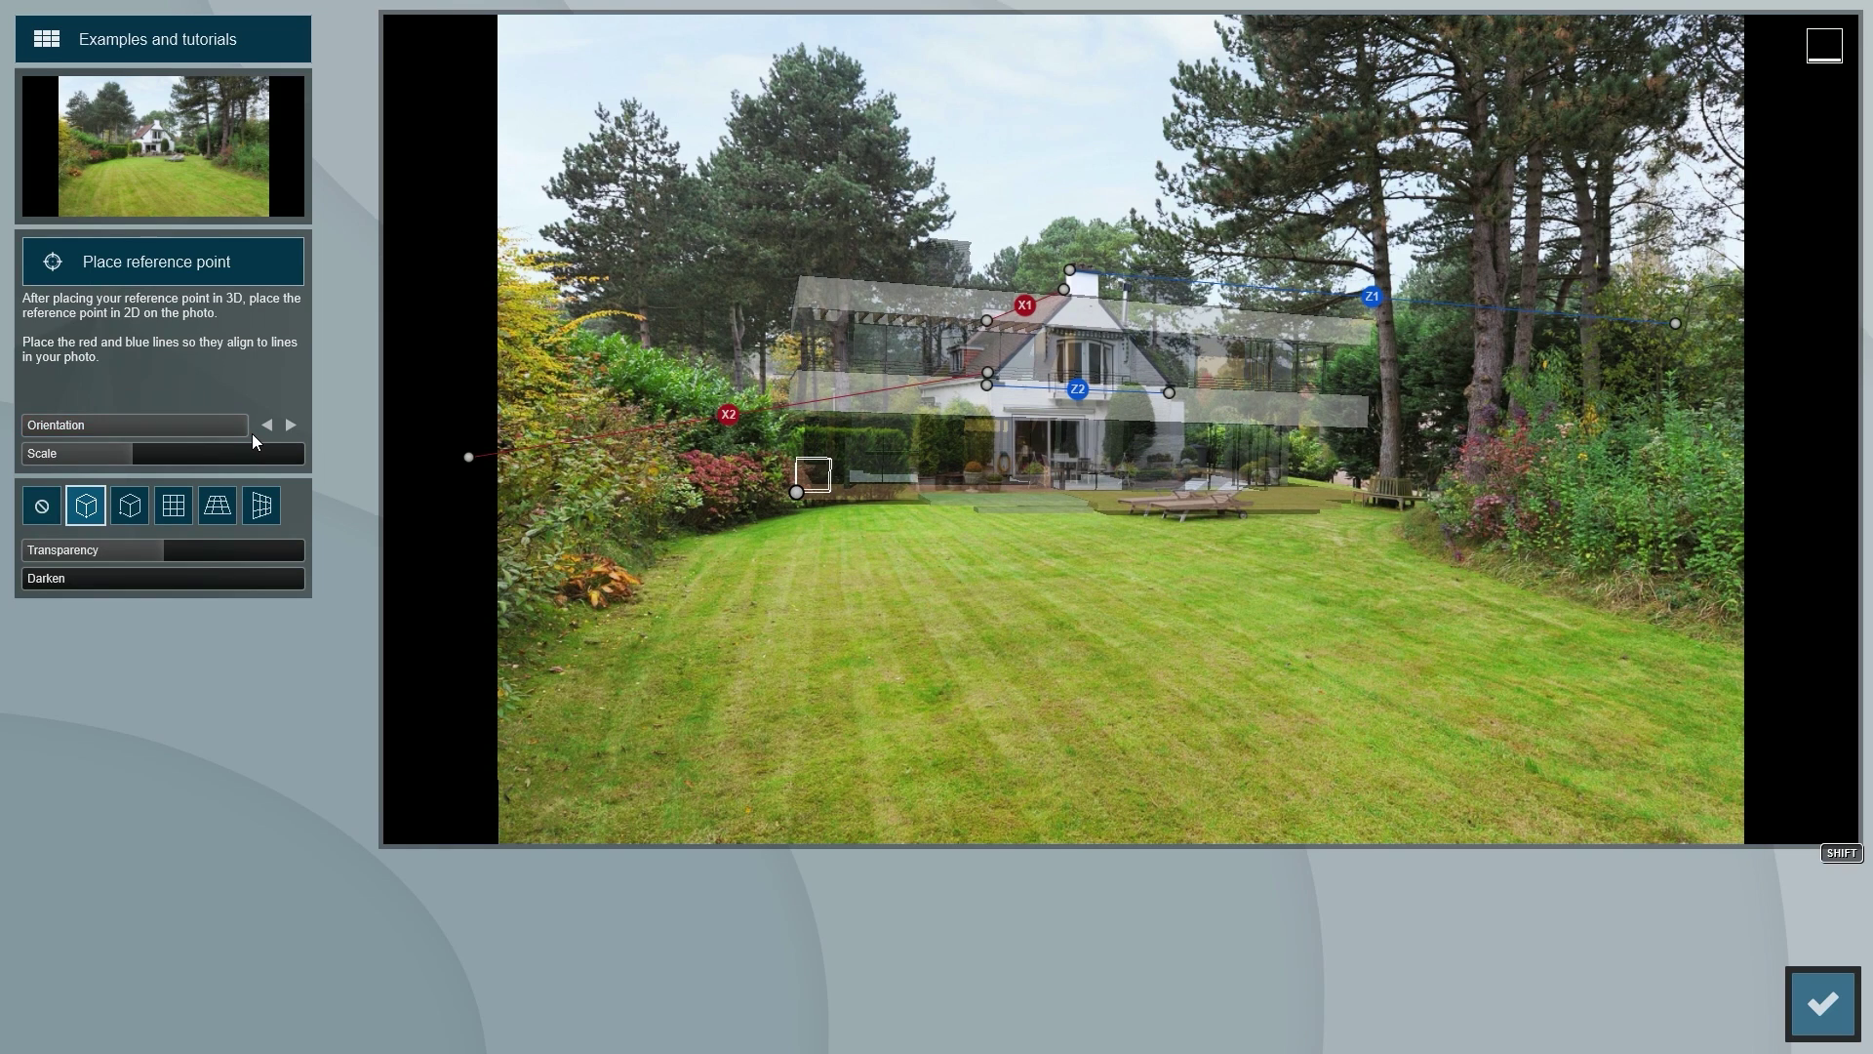
left_click_drag(172, 563, 383, 558)
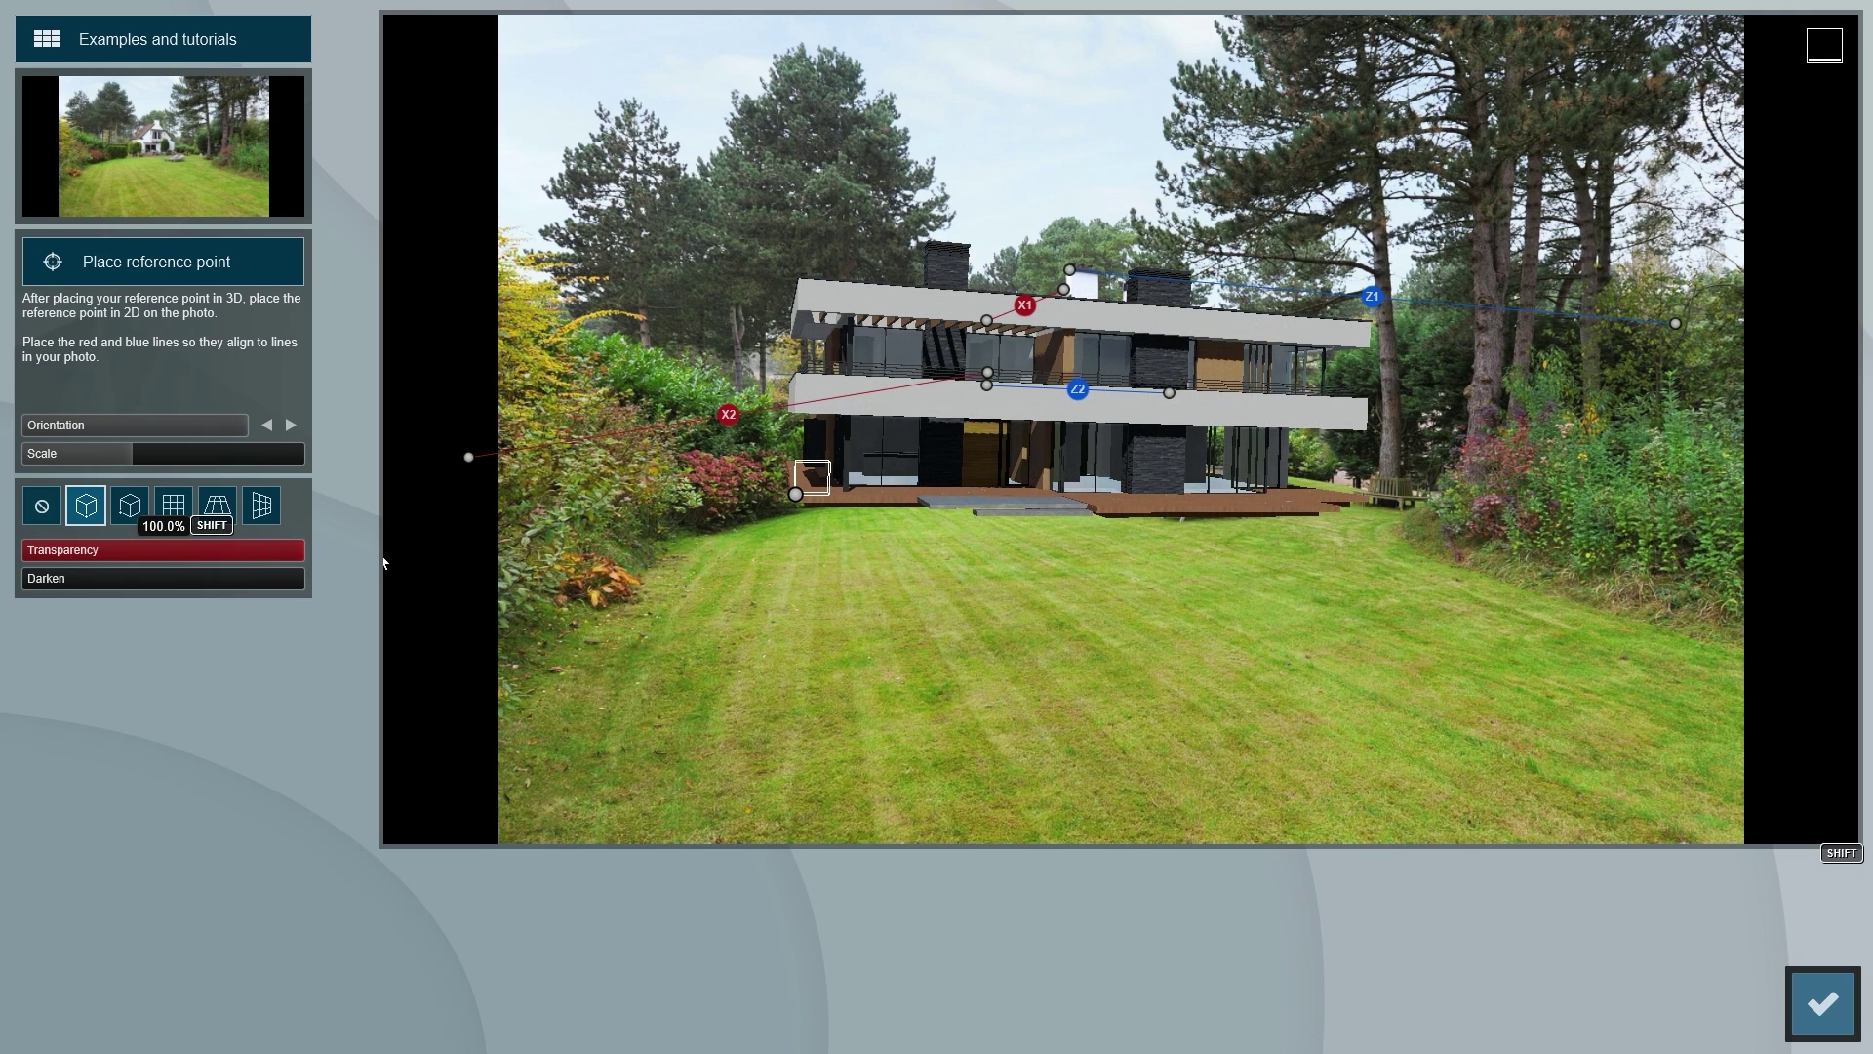
left_click_drag(384, 563, 384, 563)
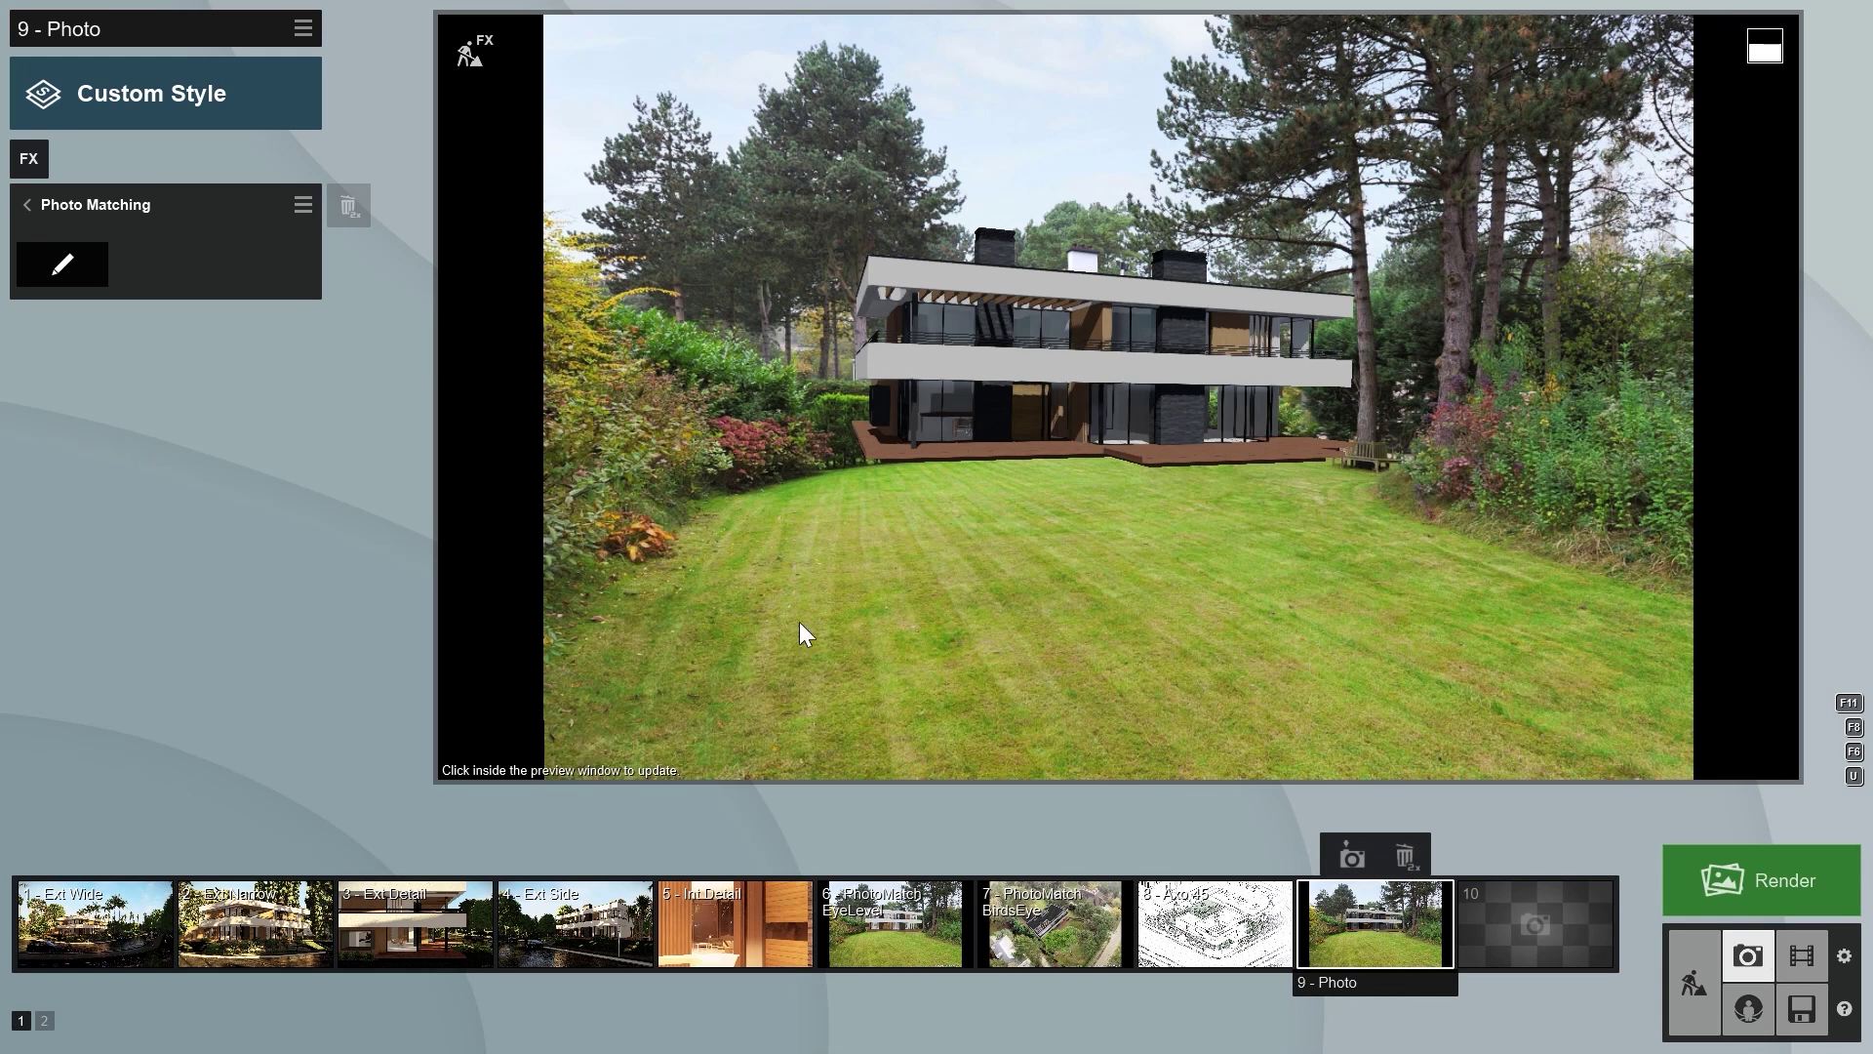
Step: Add a Real Skies effect with the third Overcast sky in the first row and lower its heading
left_click(29, 205)
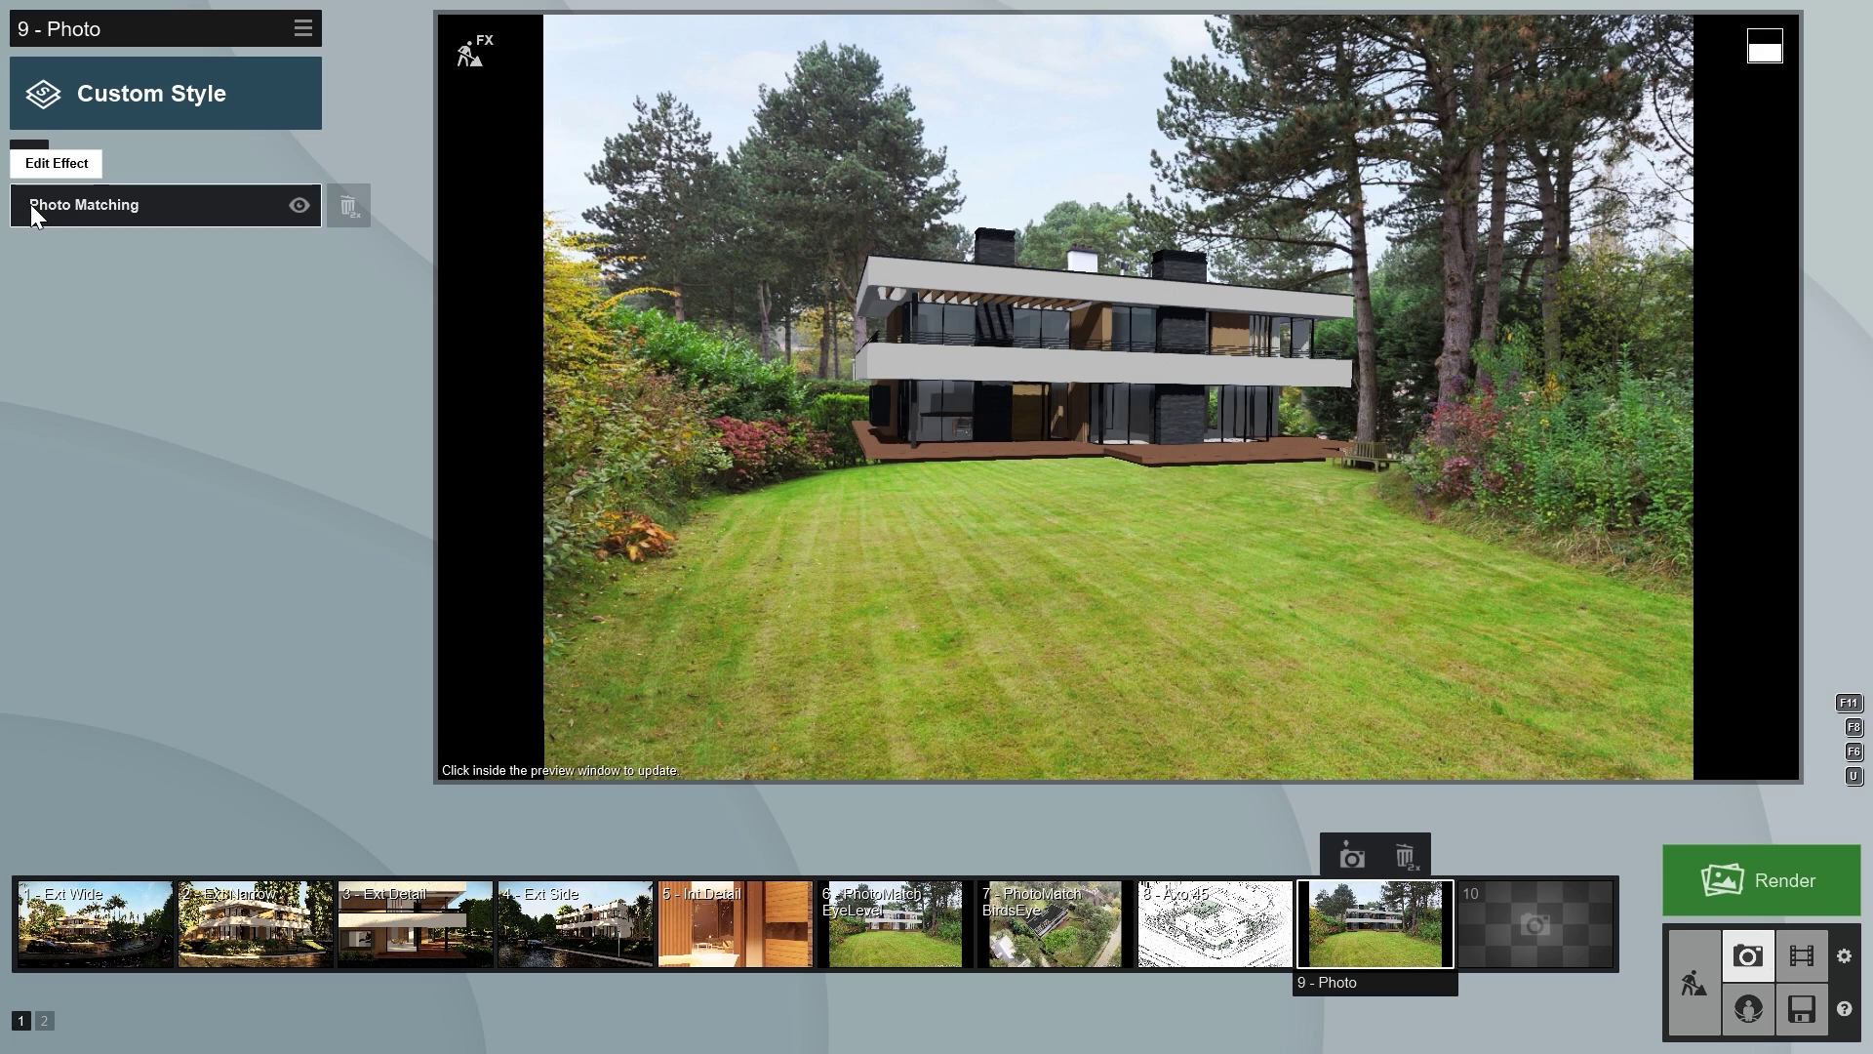
left_click(31, 160)
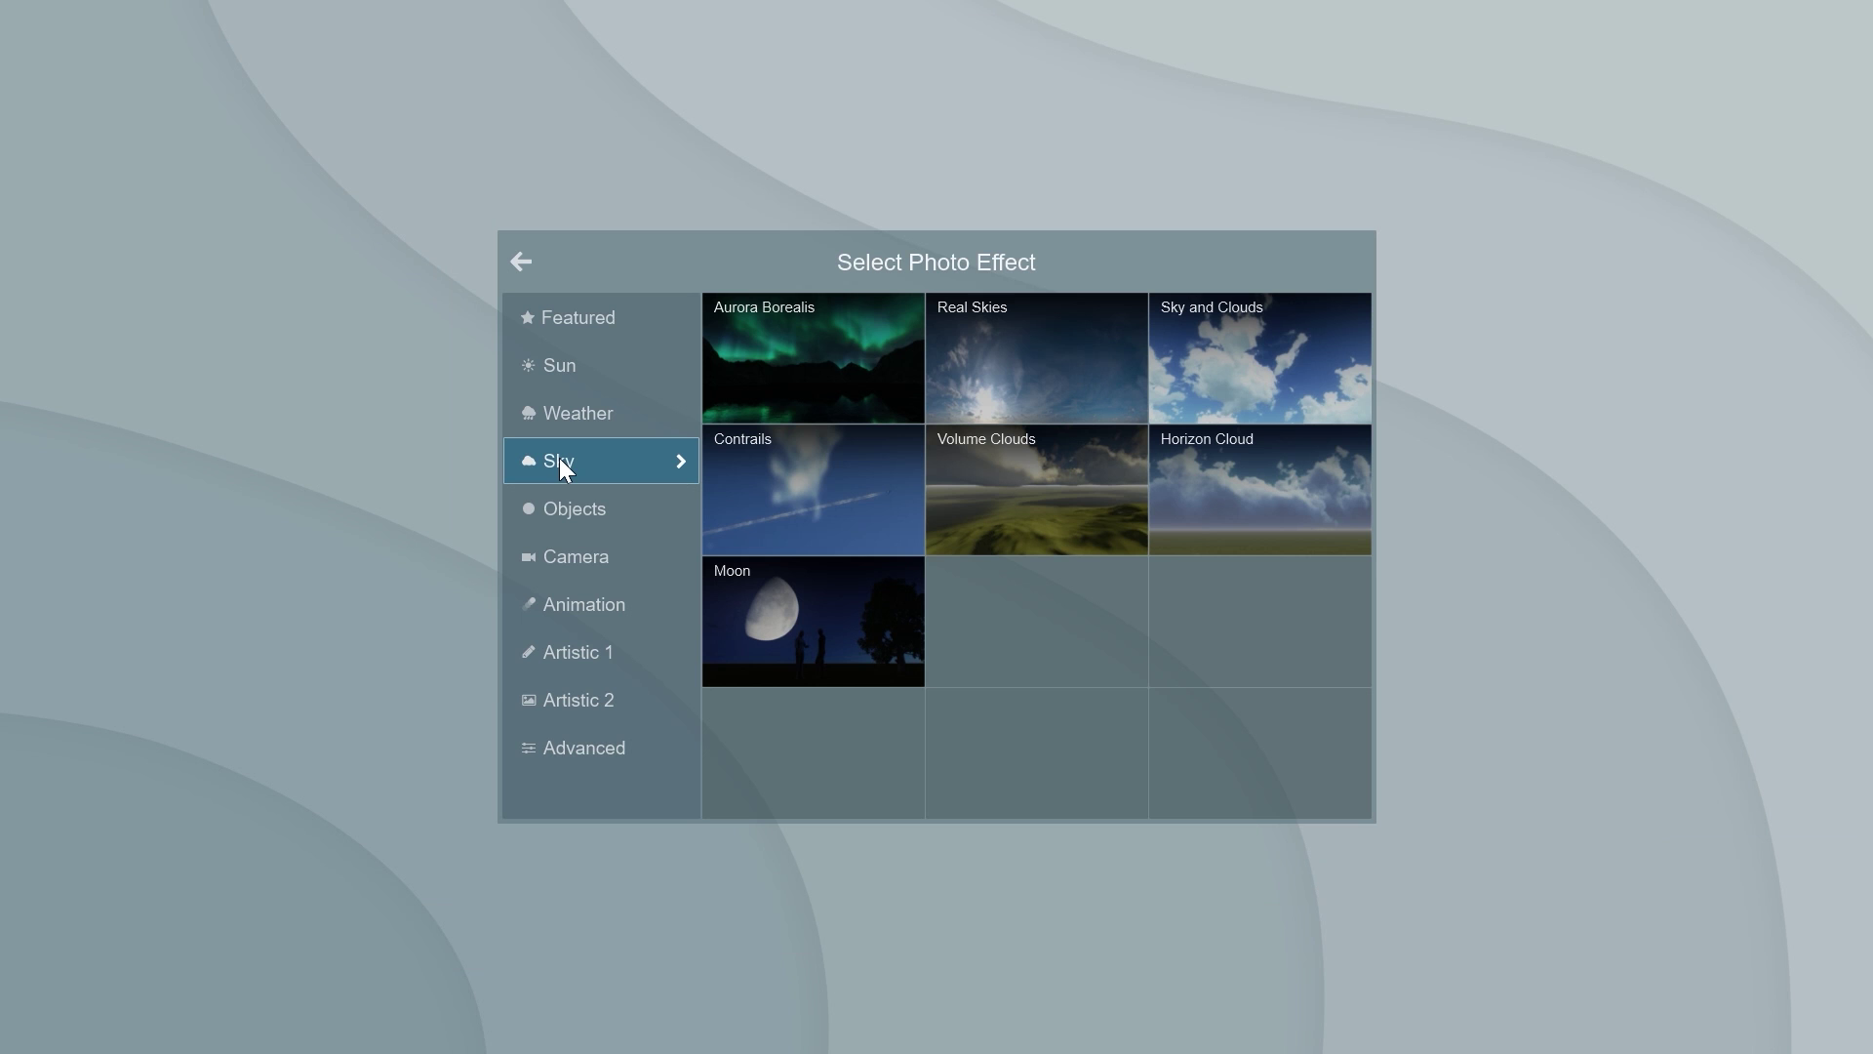
left_click(1005, 349)
left_click(101, 260)
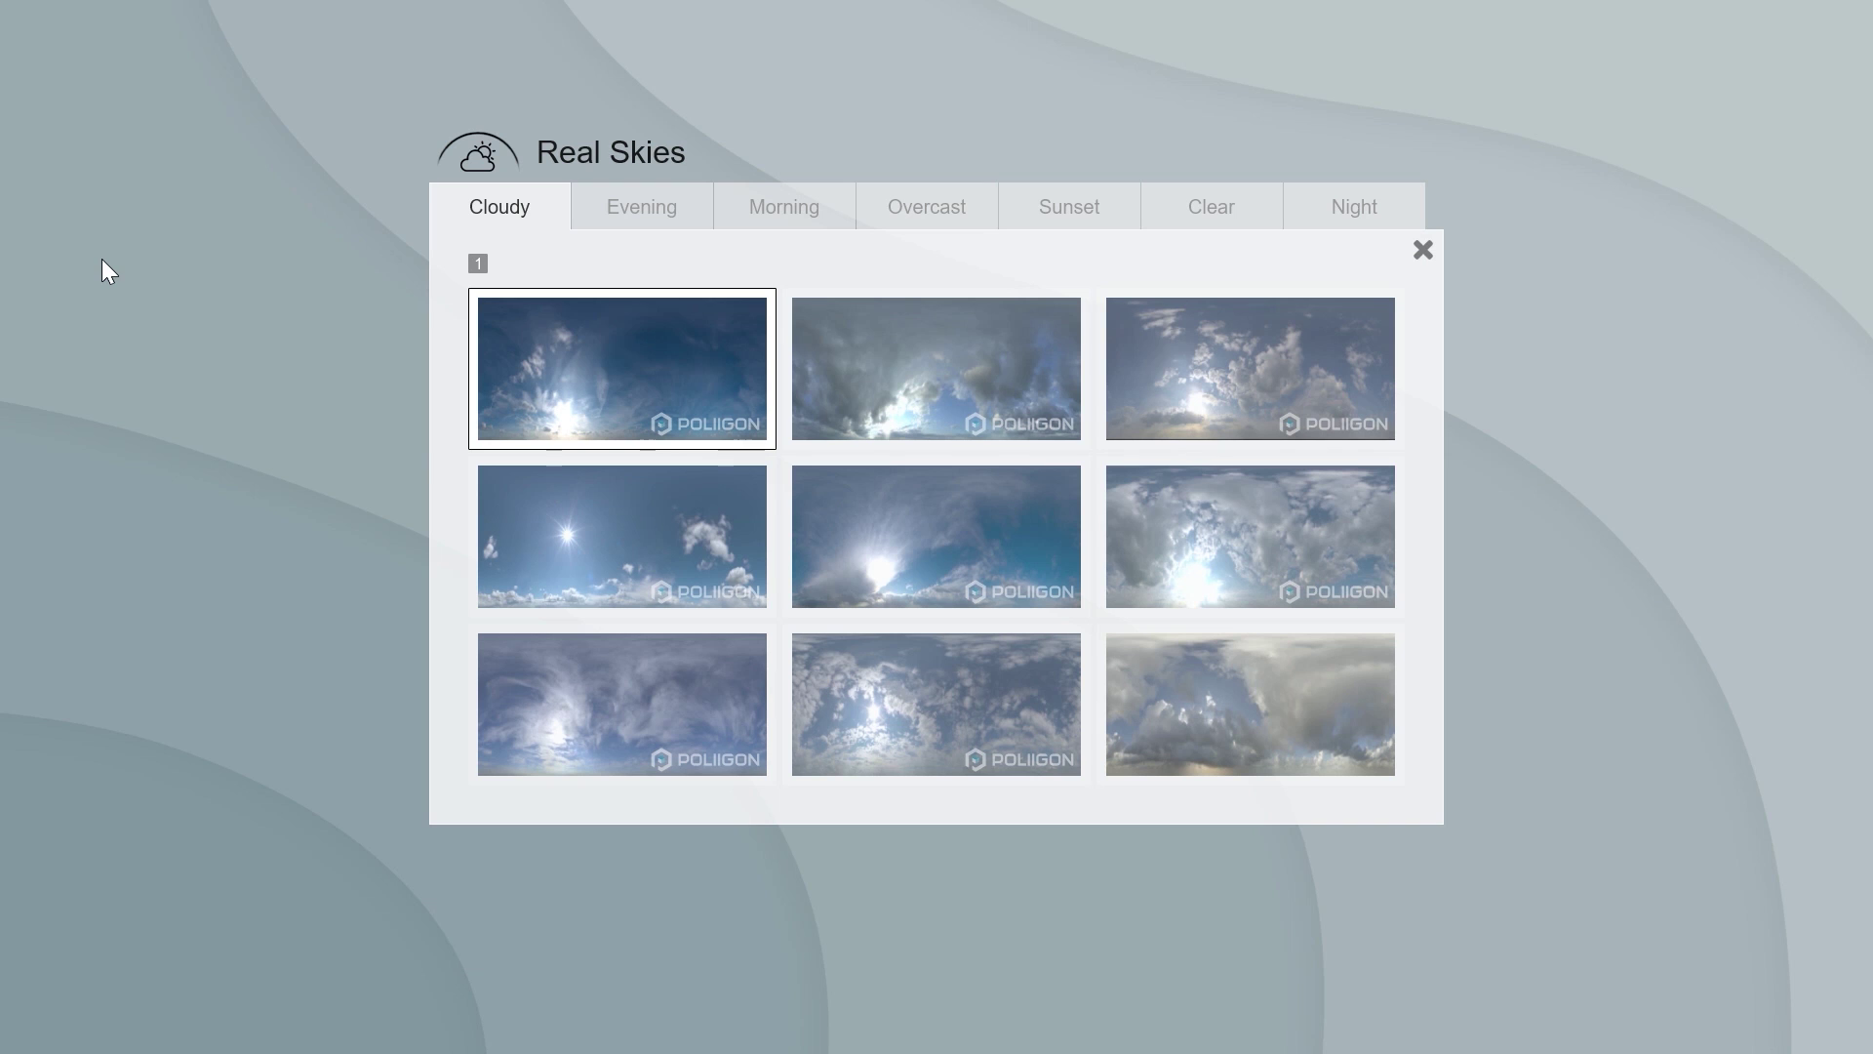
left_click(915, 217)
left_click(1247, 366)
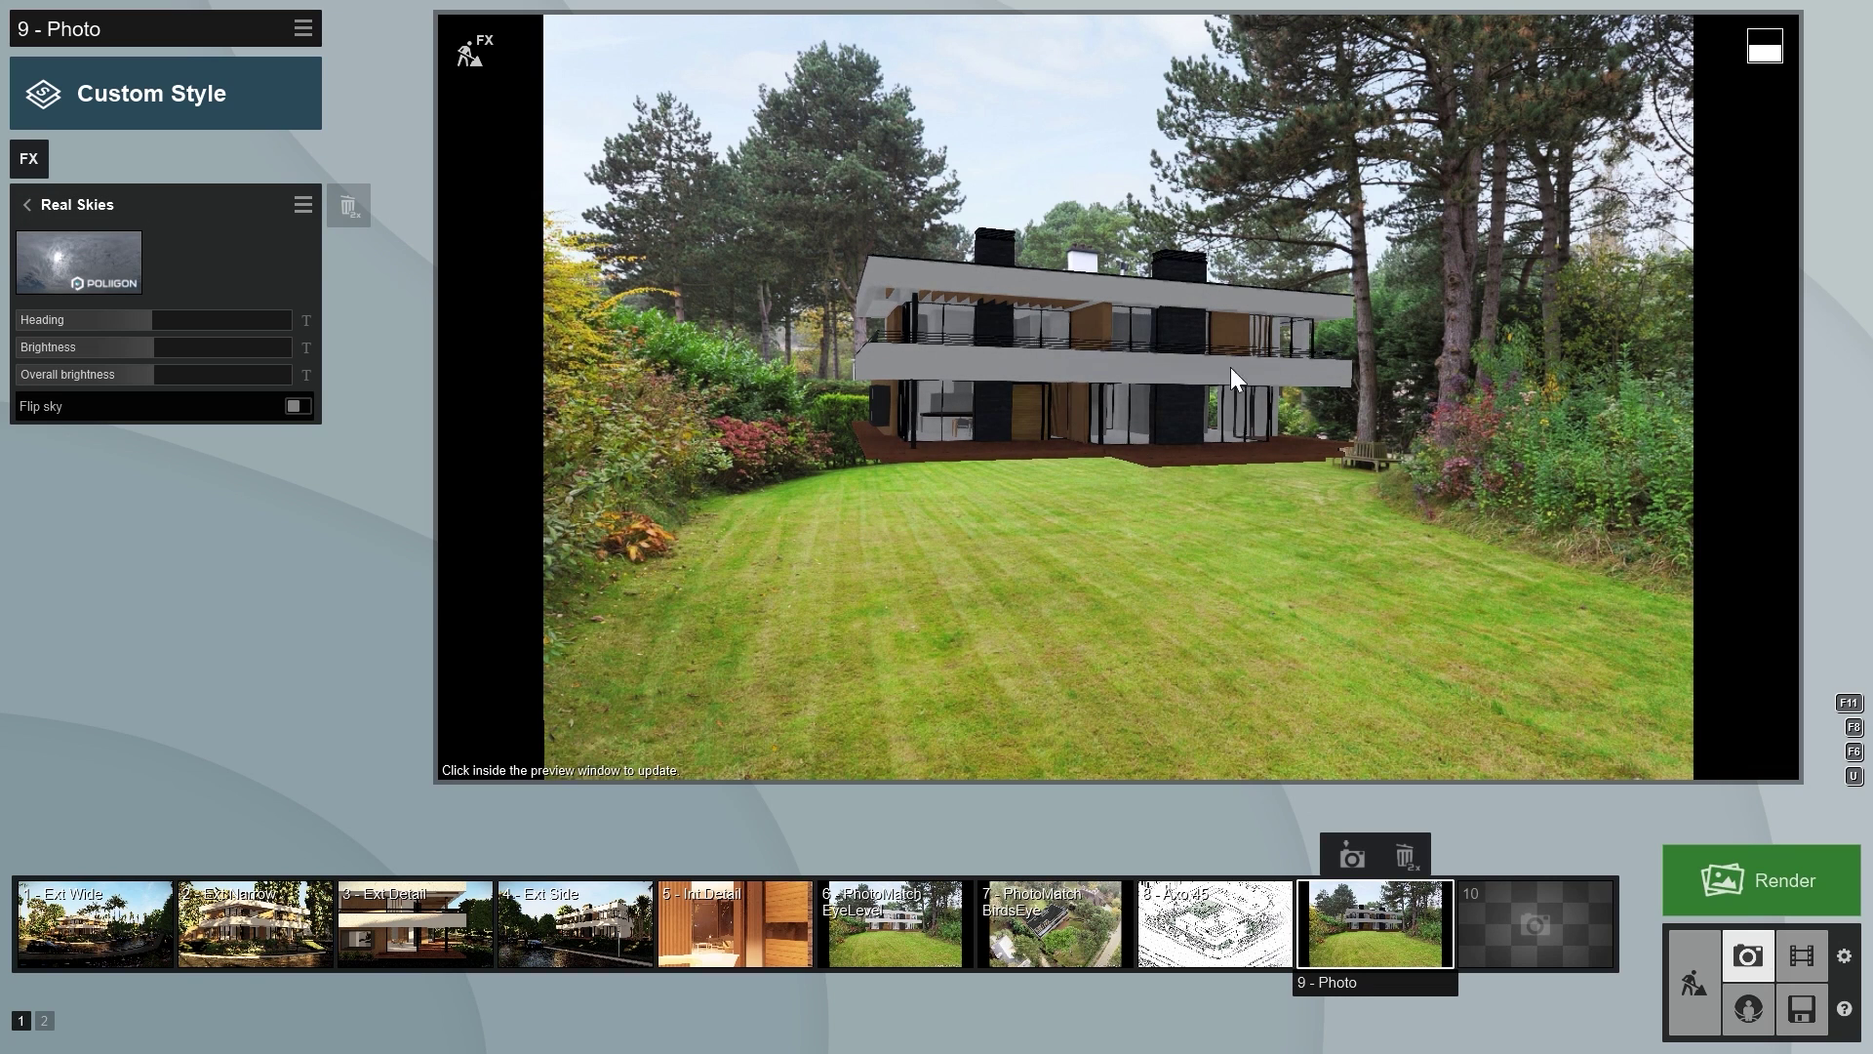
left_click_drag(158, 314, 39, 330)
Step: Add a Color Correction effect and reduce Limit high to about two thirds of its range to brighten the house
left_click(28, 159)
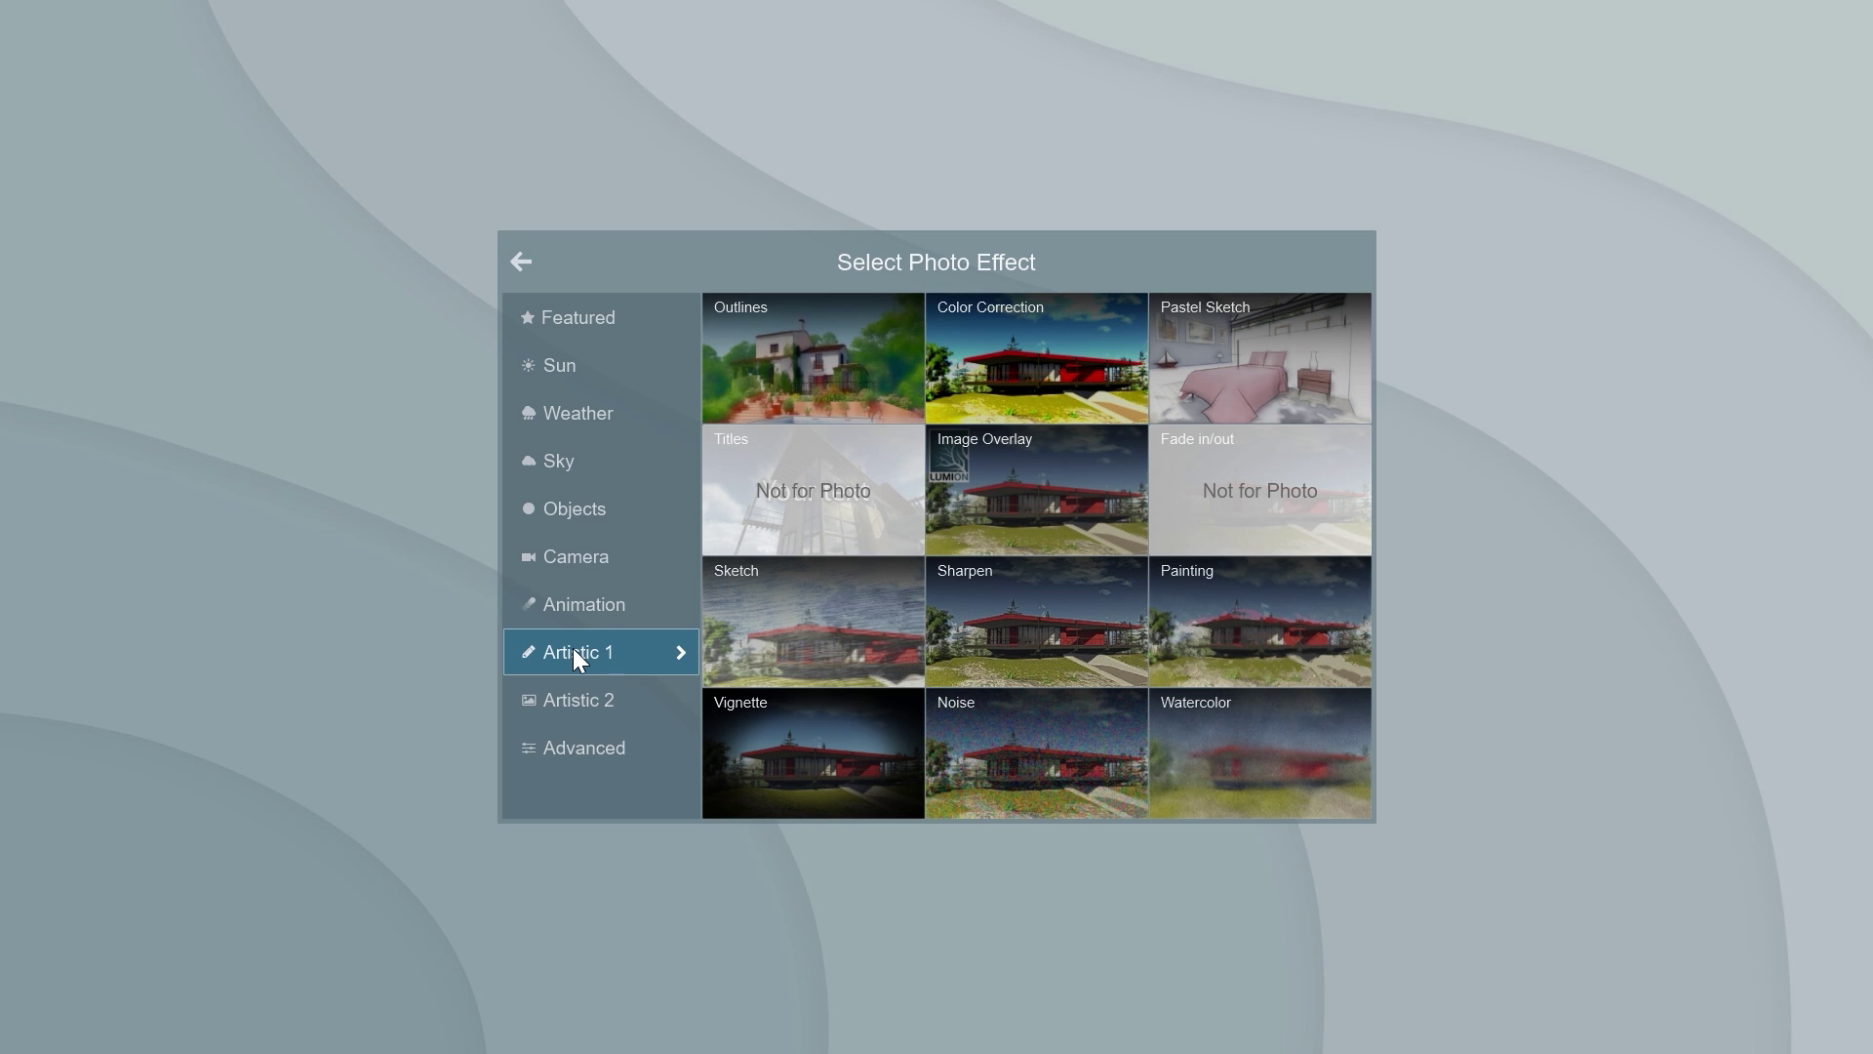
left_click(1001, 357)
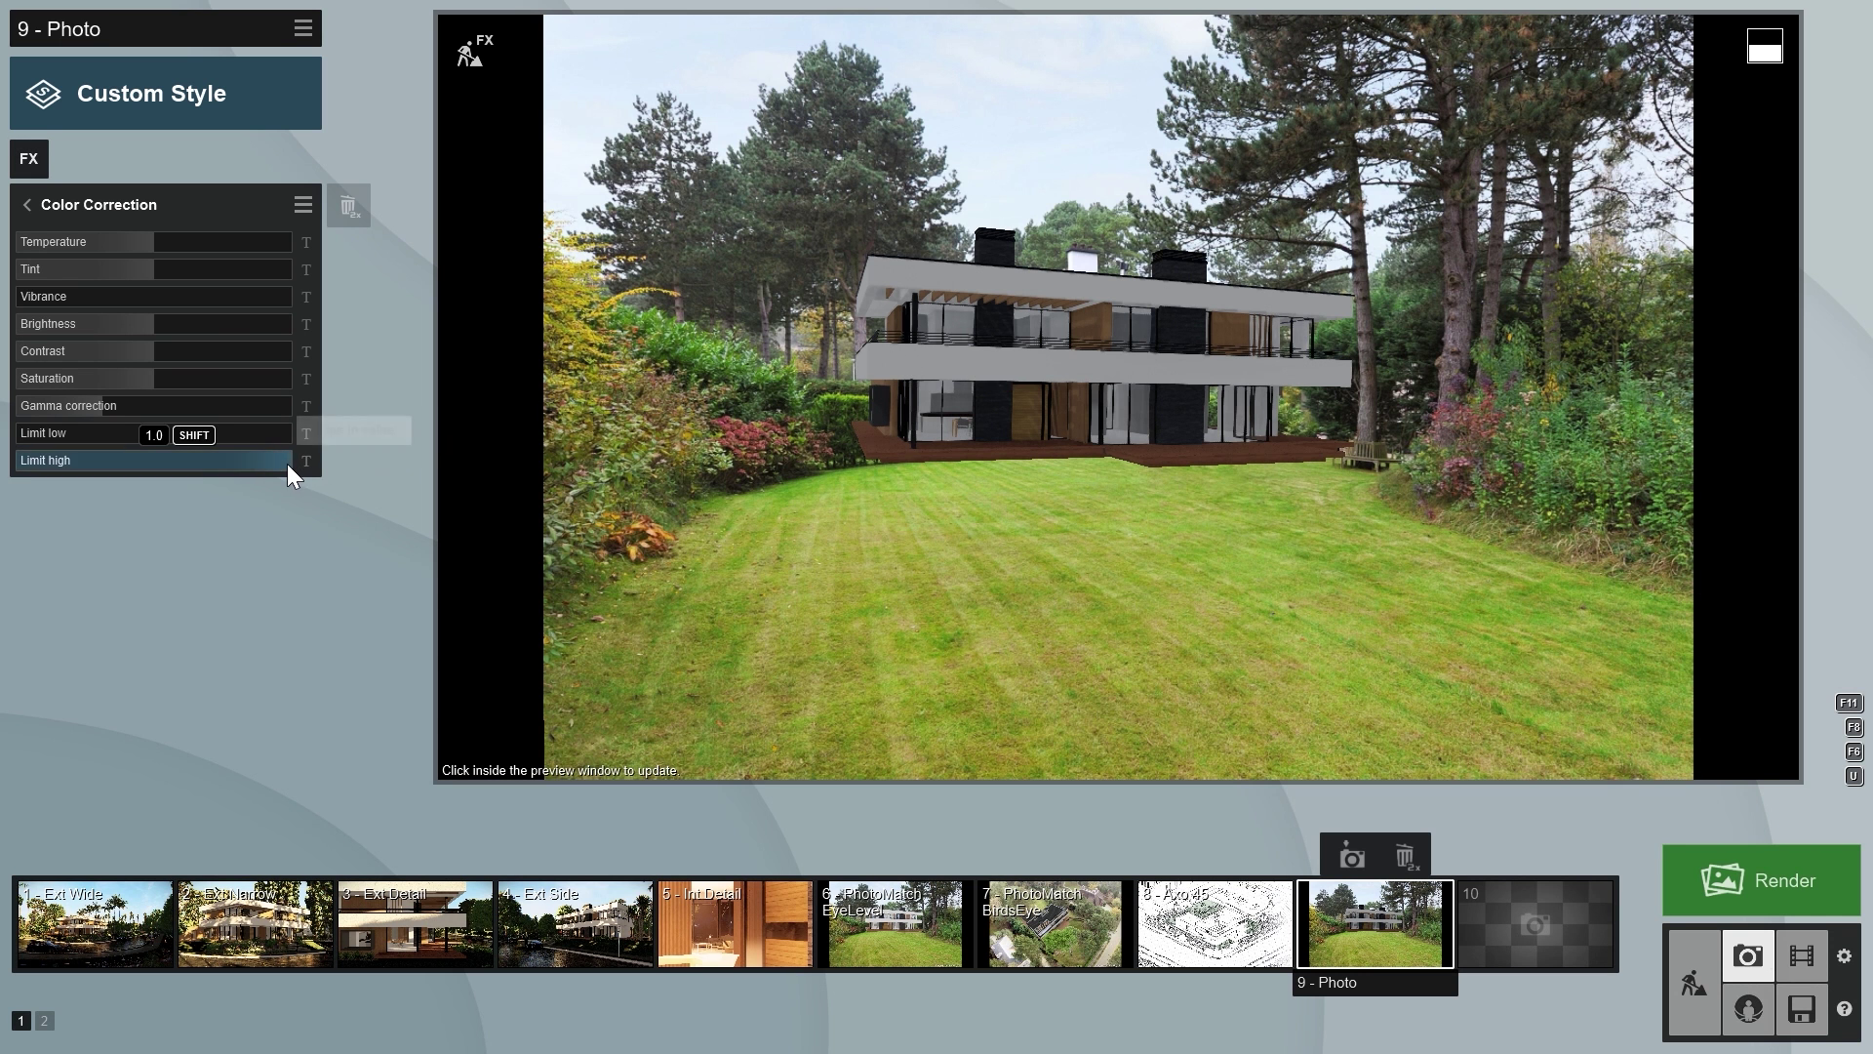
left_click_drag(286, 465, 201, 459)
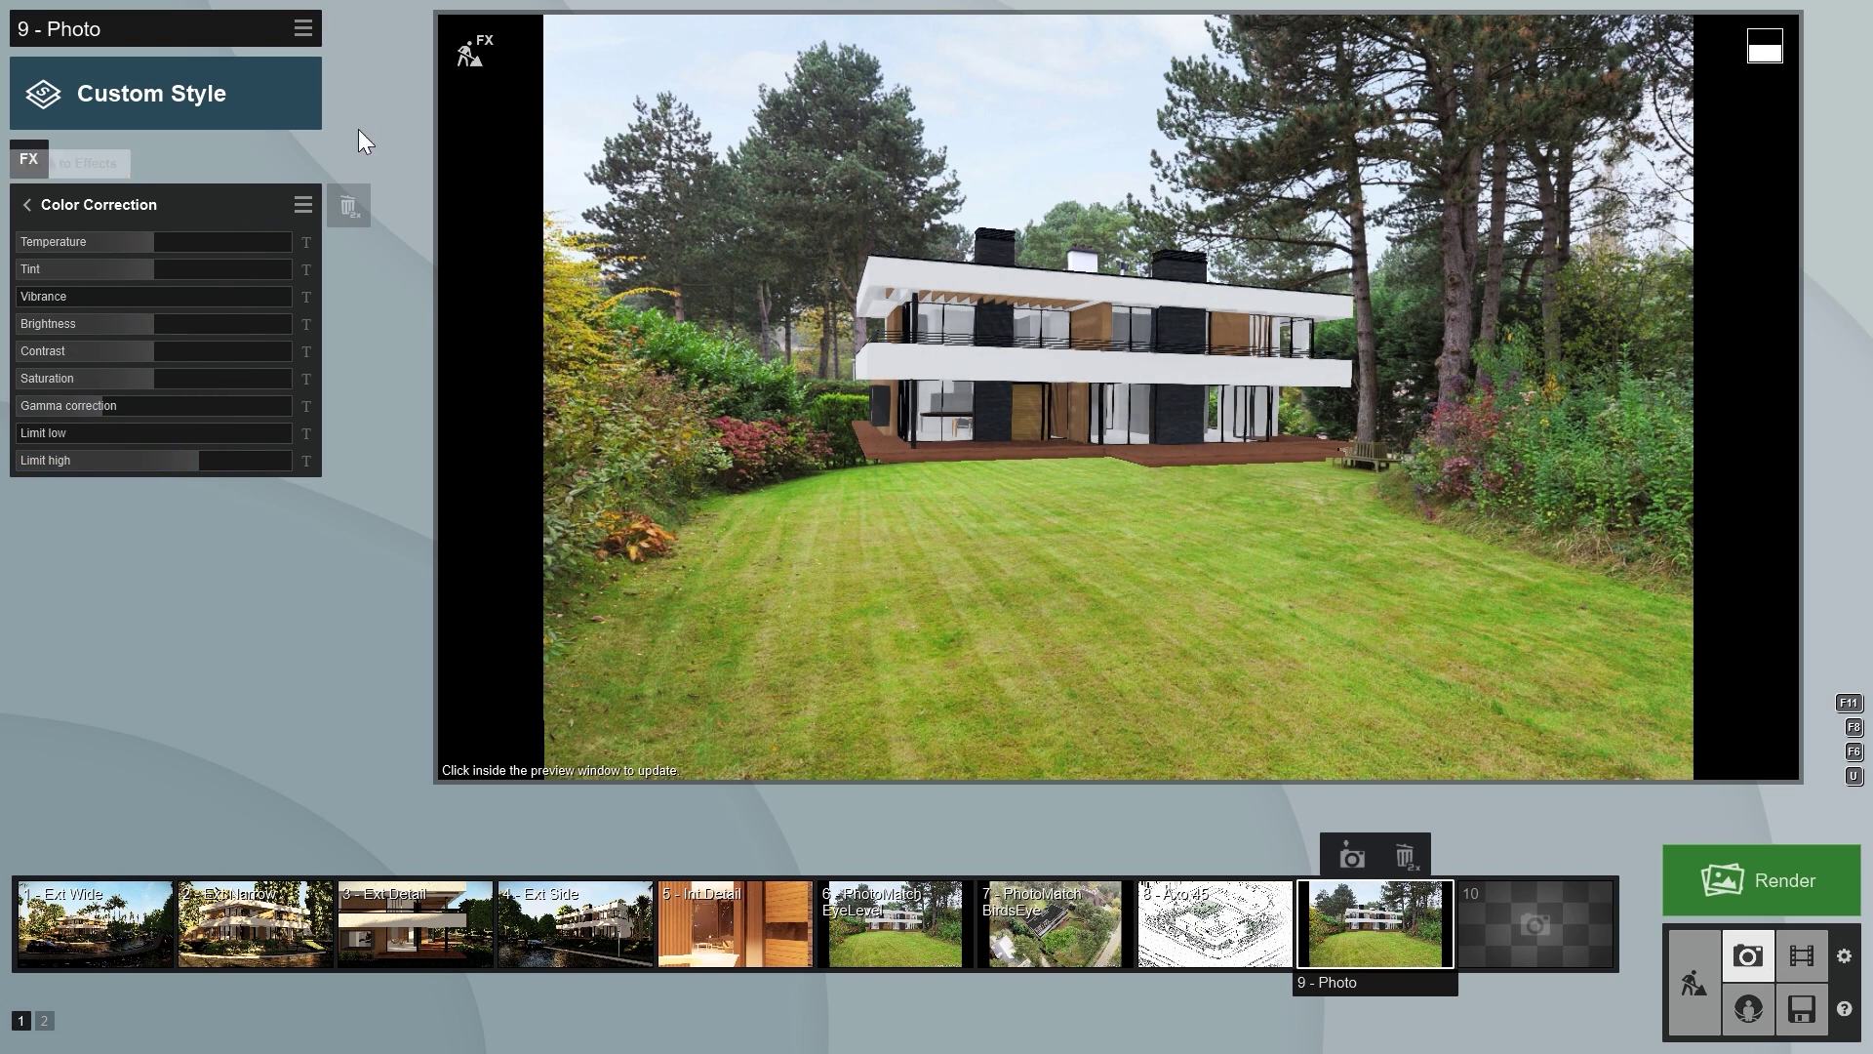
Step: Switch to building with effects, search the nature library for "scot" and choose the middle tree in the second row
left_click(465, 56)
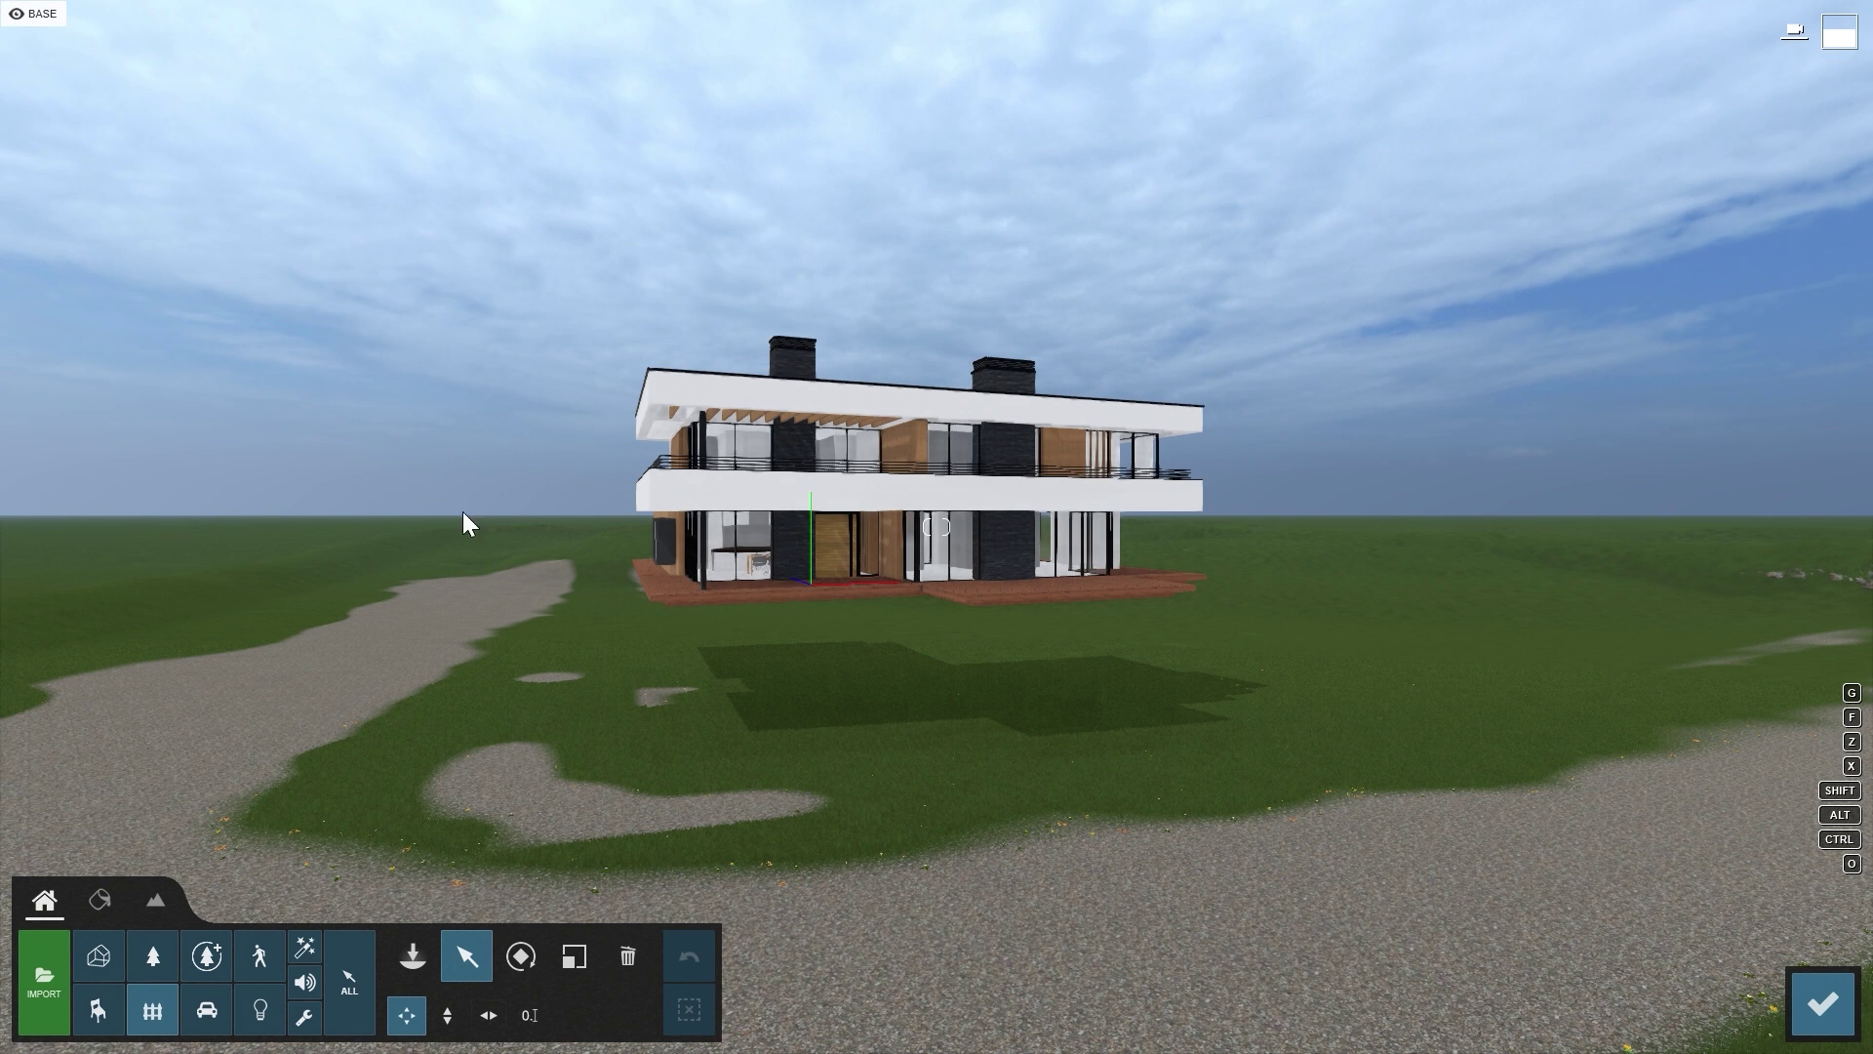
left_click(156, 946)
type("sc")
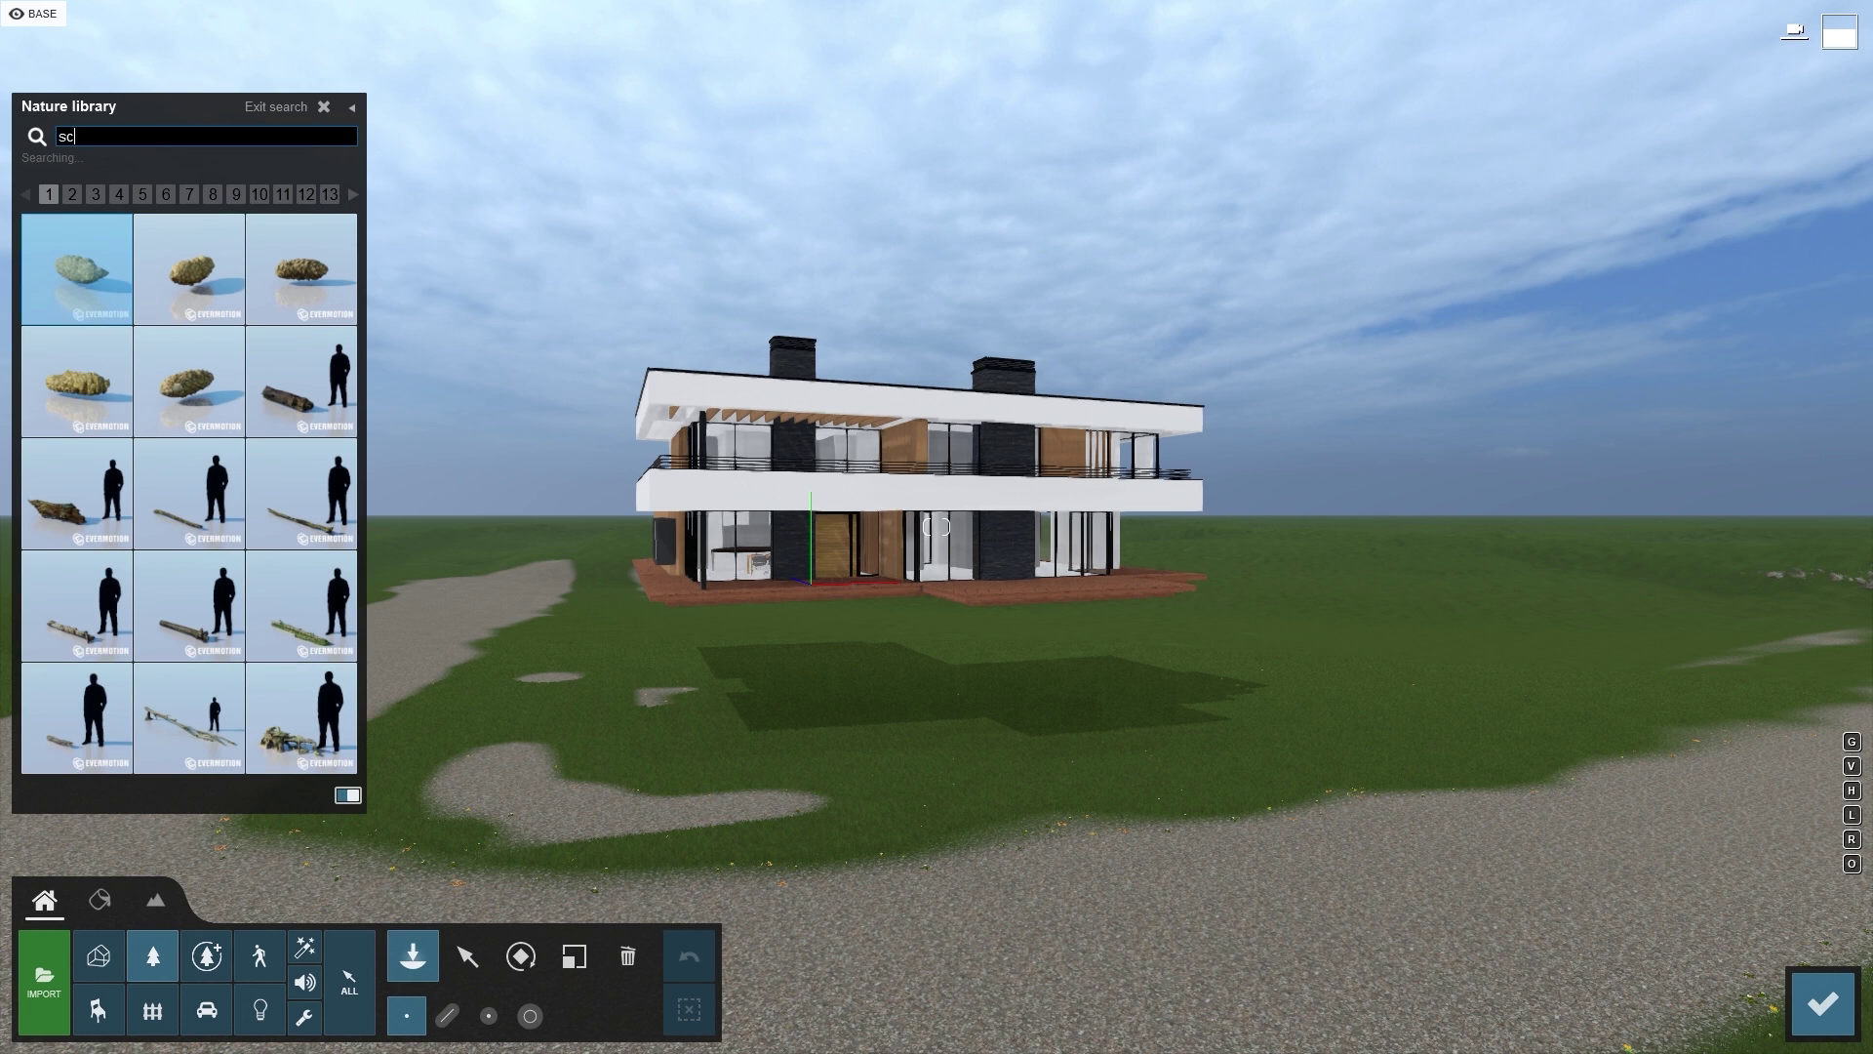
type("ot")
left_click(182, 378)
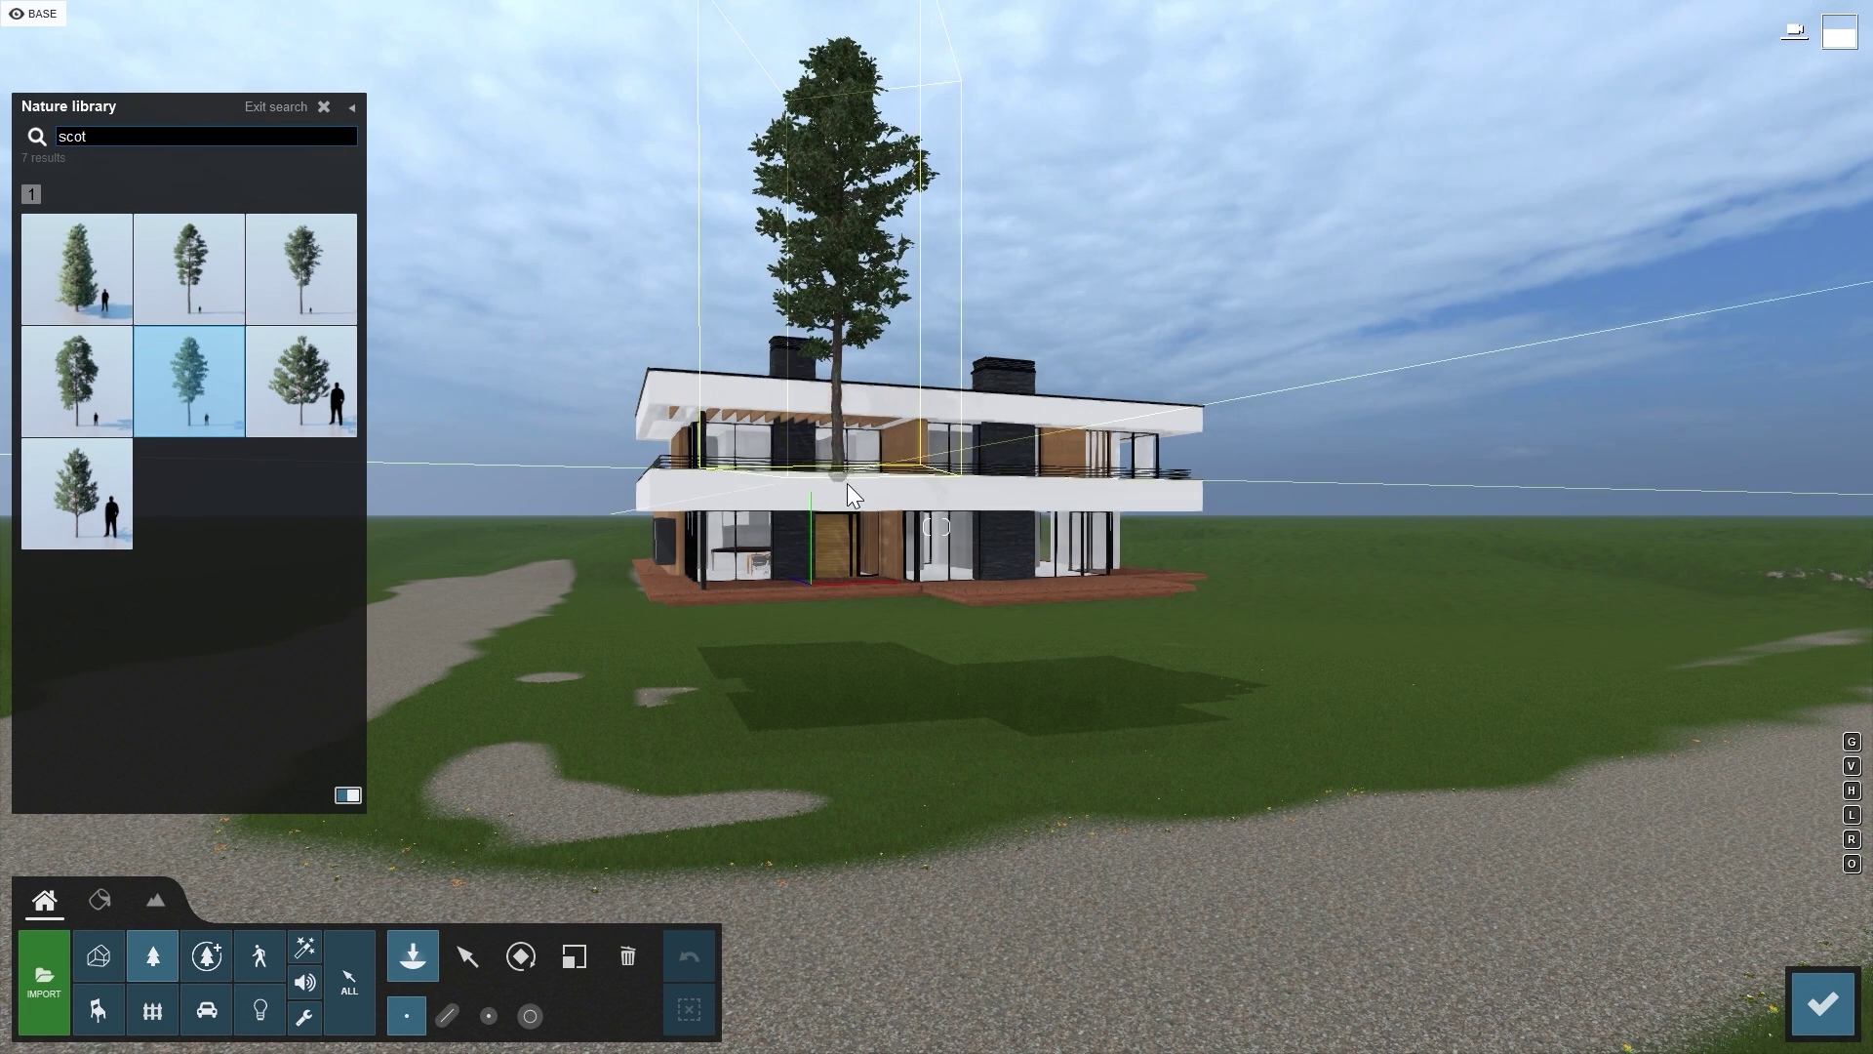
Step: Place the selected pine tree on the ground behind the house, near the middle of its rear side
key("o")
right_click_drag(847, 483, 849, 624)
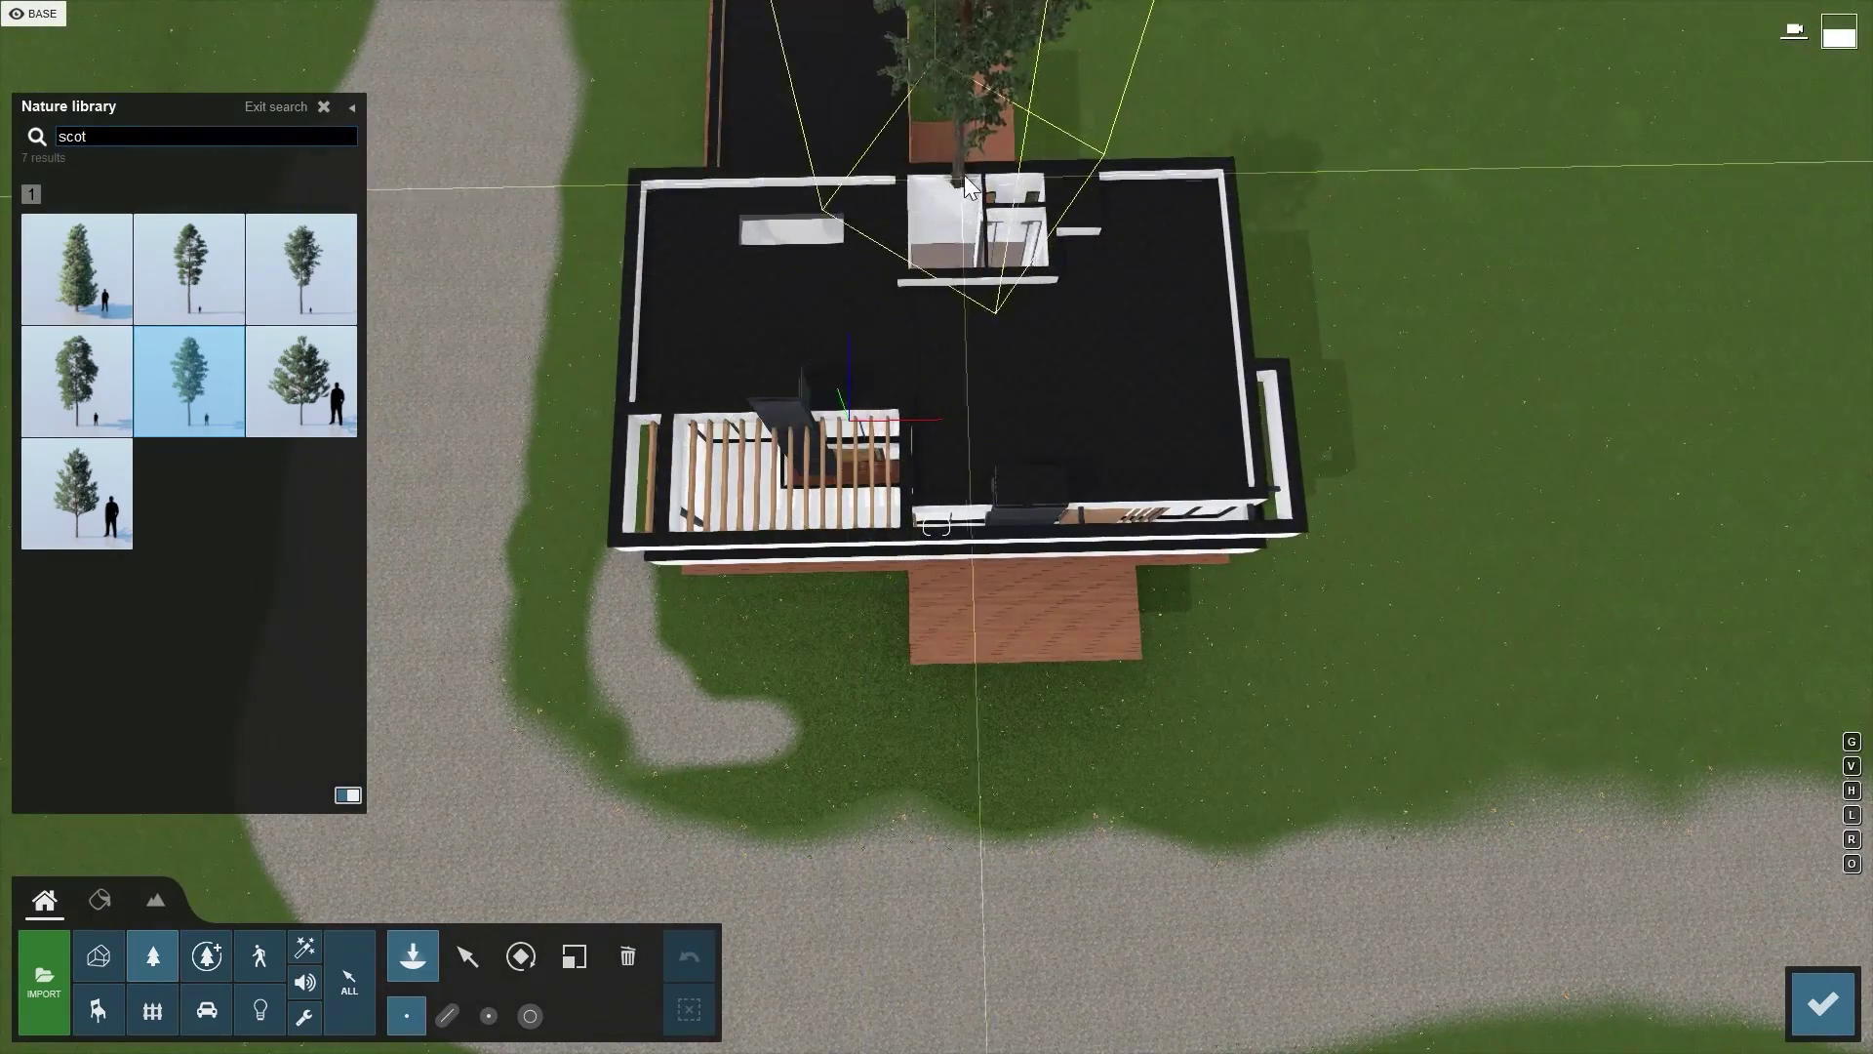
left_click(974, 150)
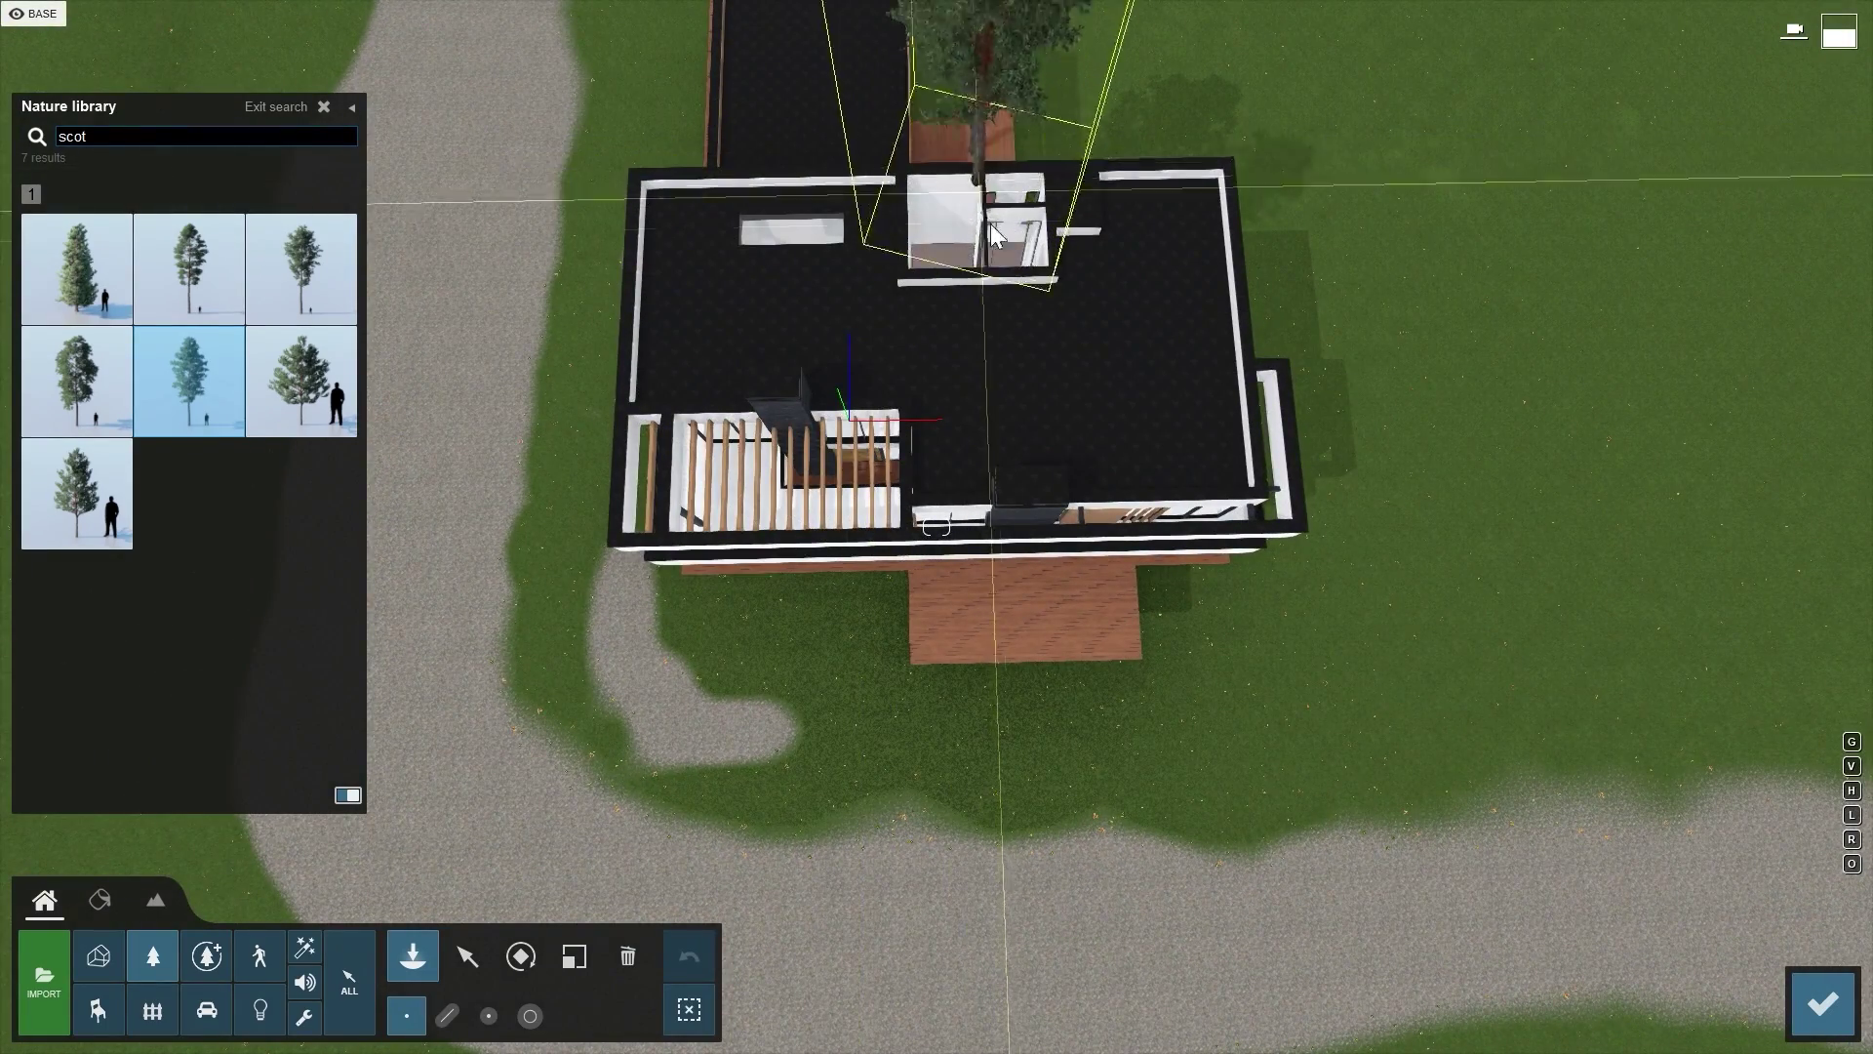
right_click_drag(1014, 419, 1009, 230)
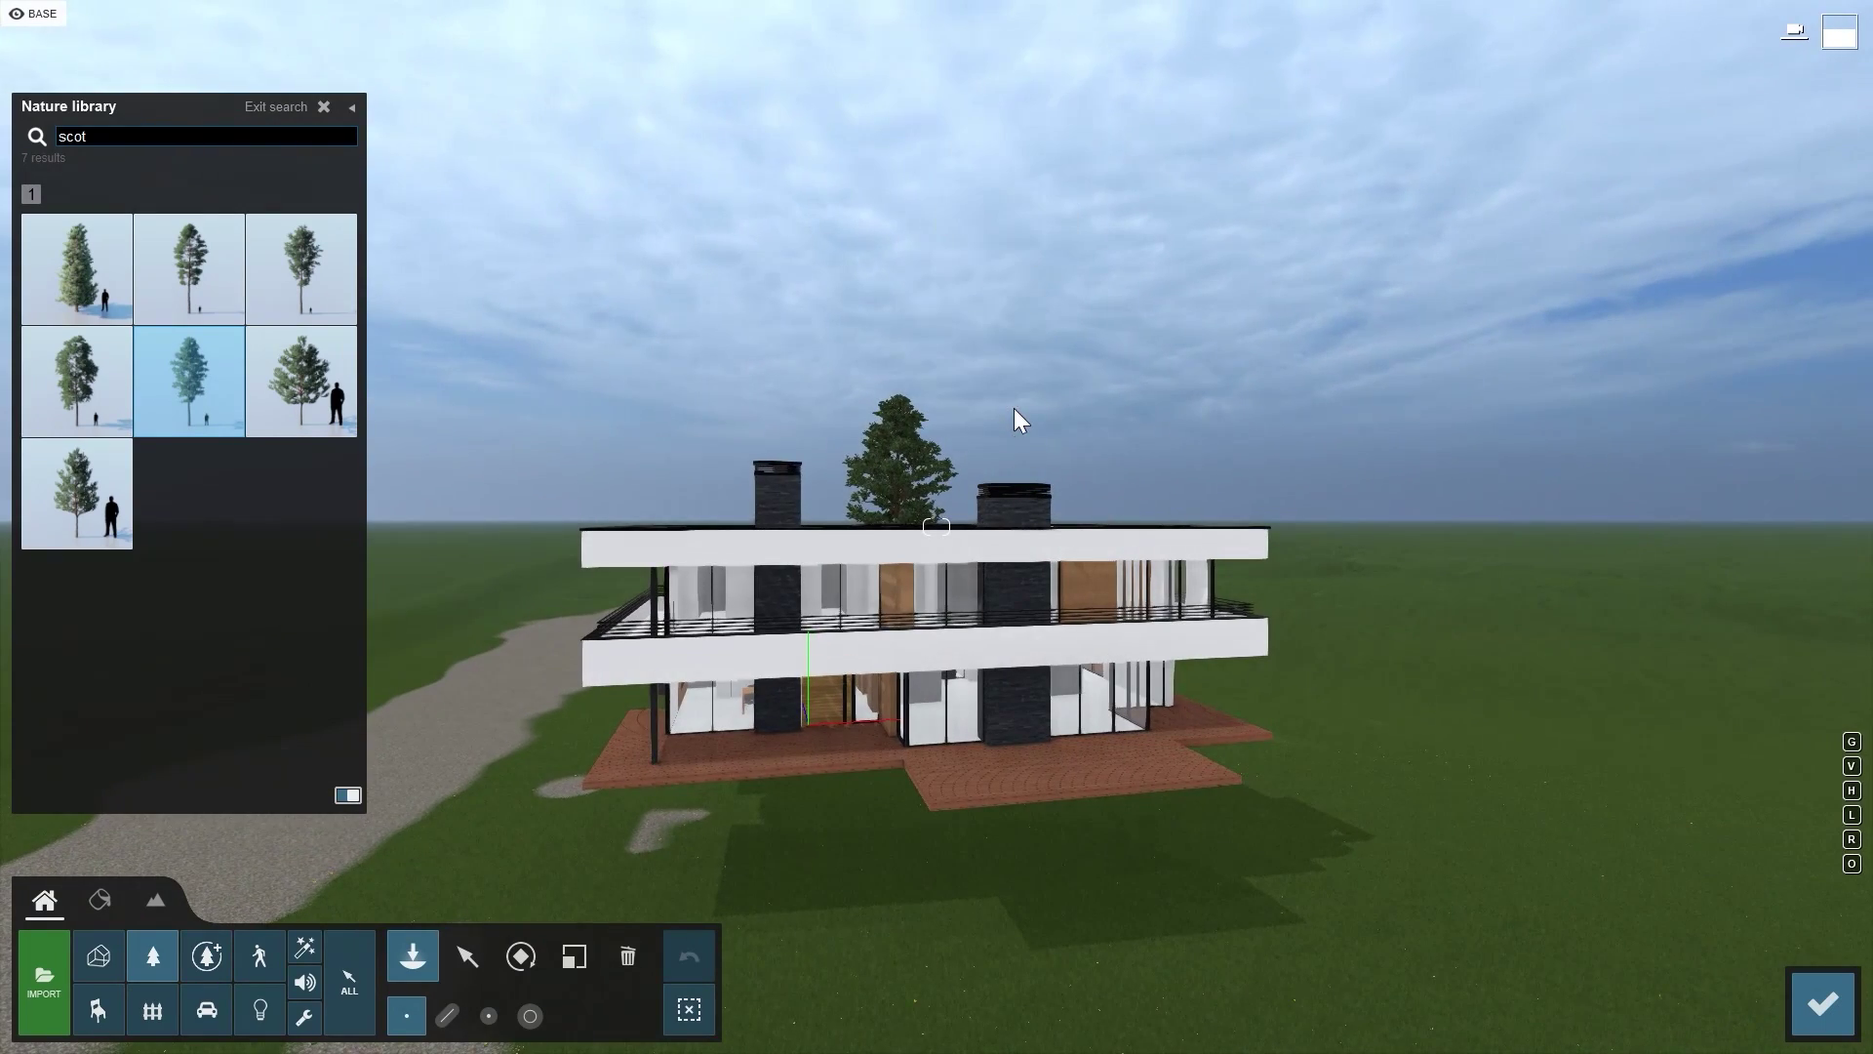
Step: Check the tree in the photo preview and shift it sideways behind the house to hide the old white chimney
left_click(471, 968)
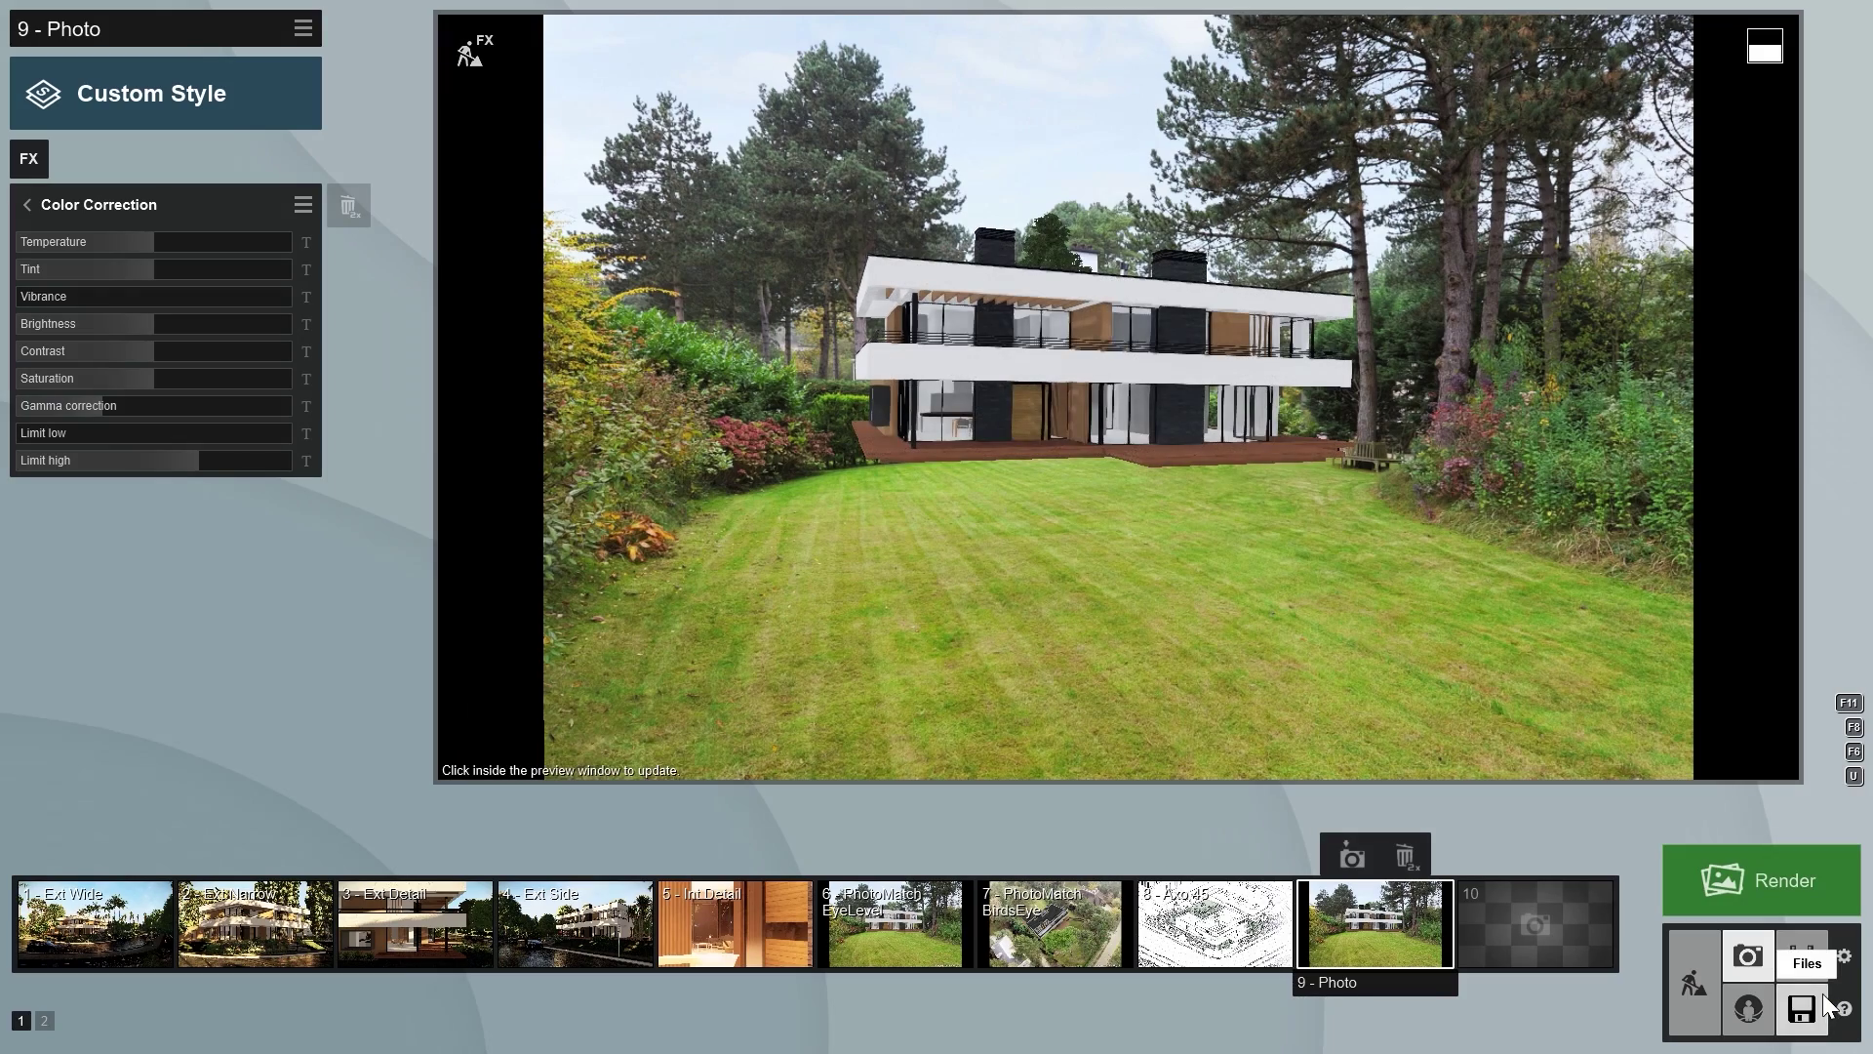
left_click(471, 51)
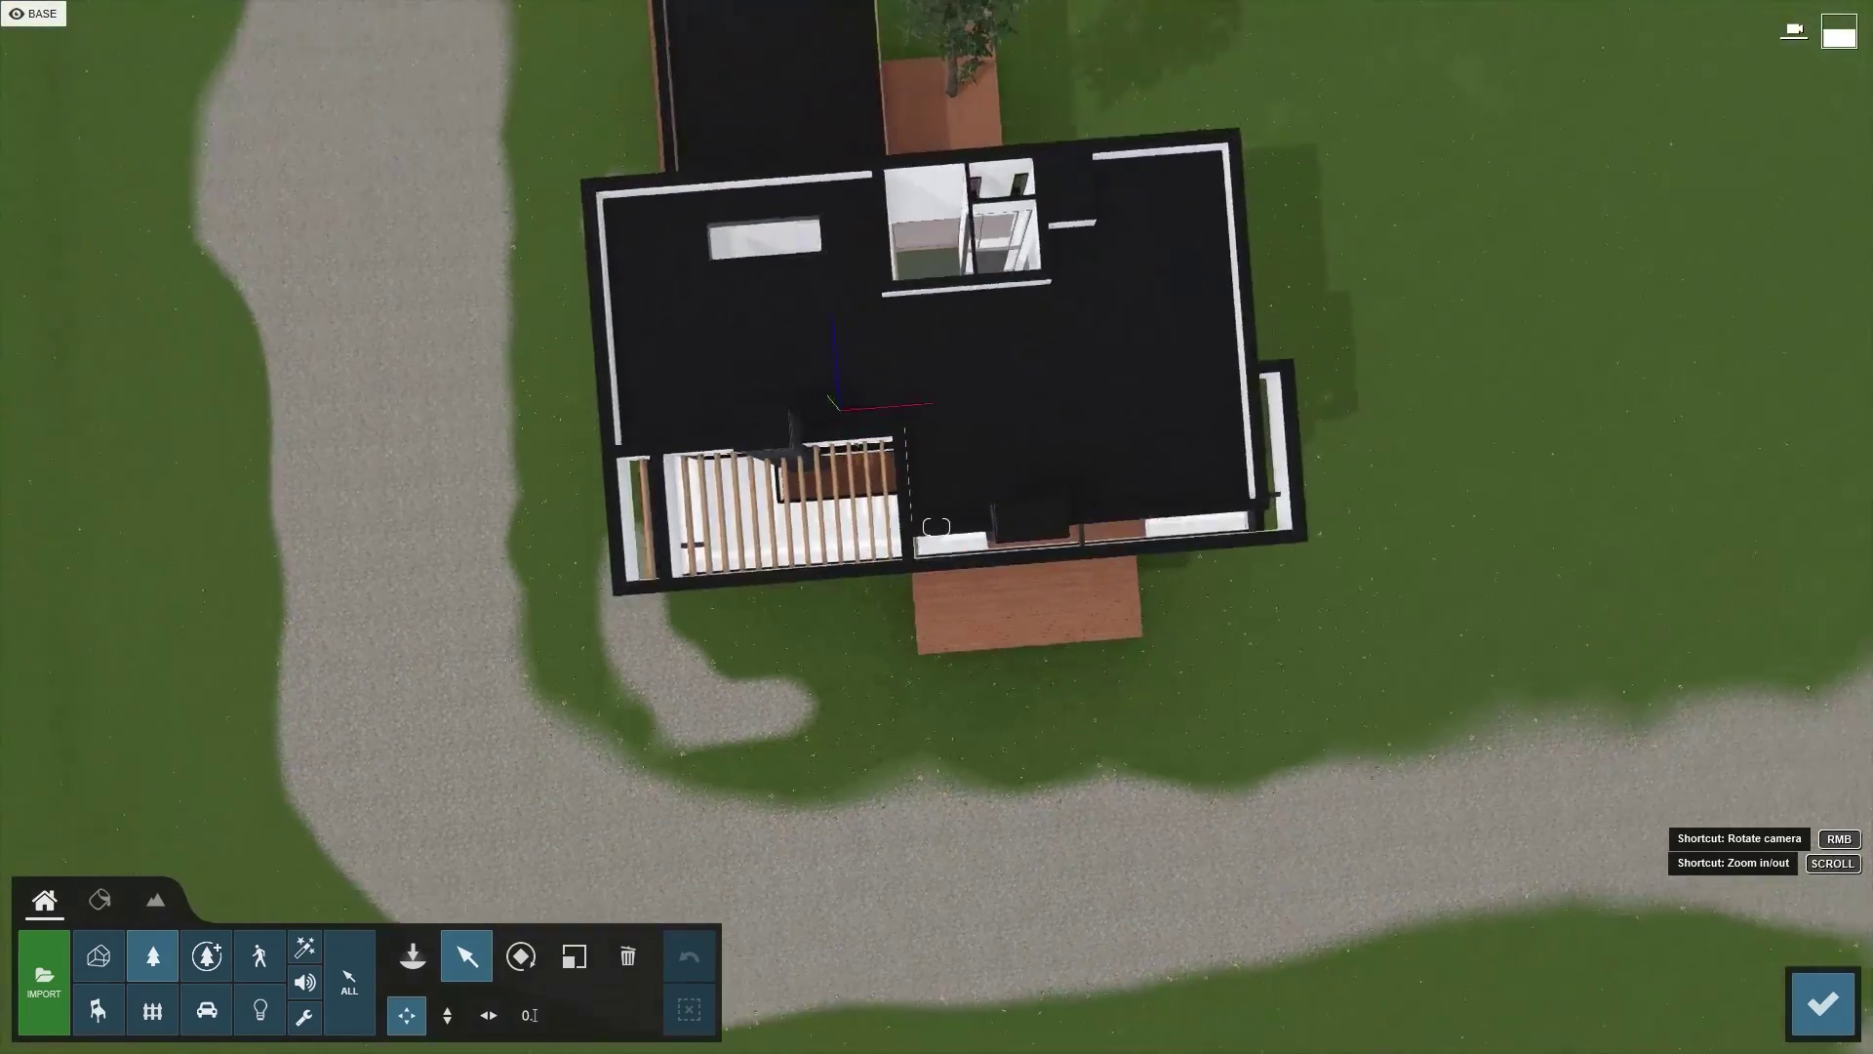
left_click(1005, 99)
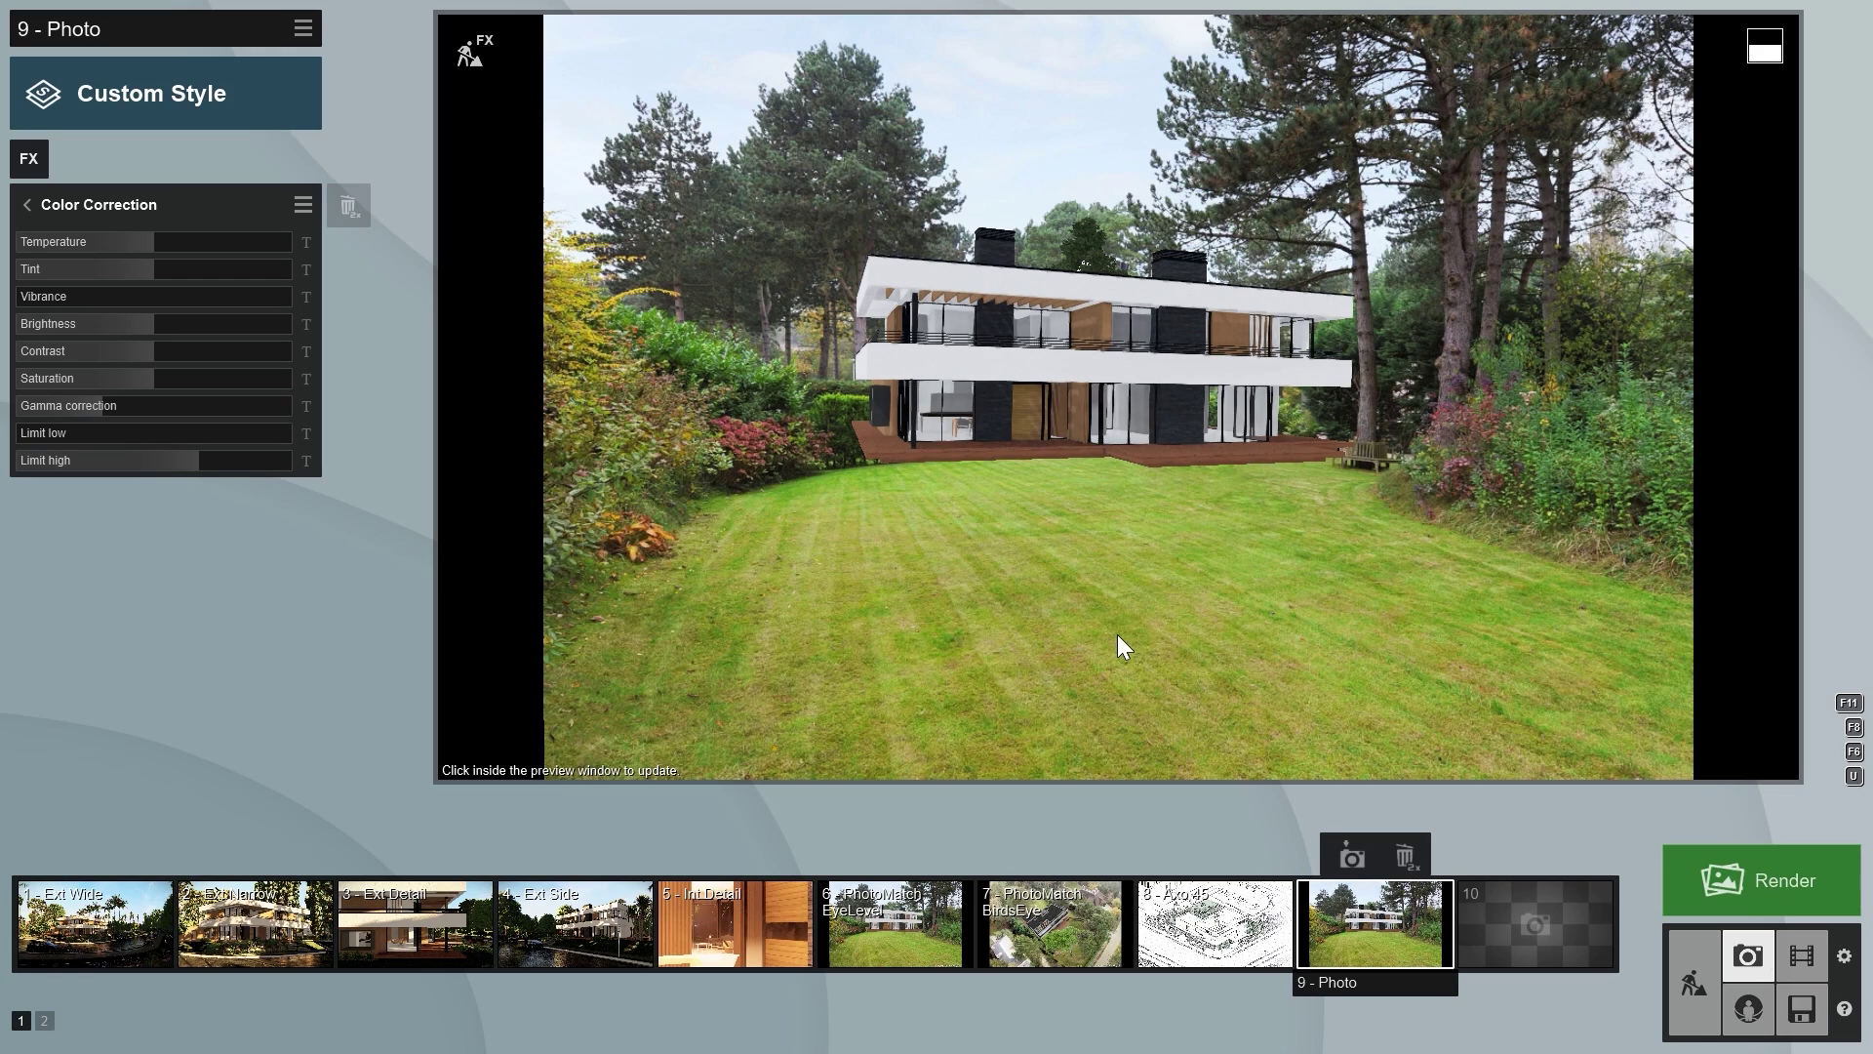
Step: Render the current photo and save it as the JPG file Photomatch in the Images folder
left_click(1758, 868)
left_click(864, 792)
type("Photomatch")
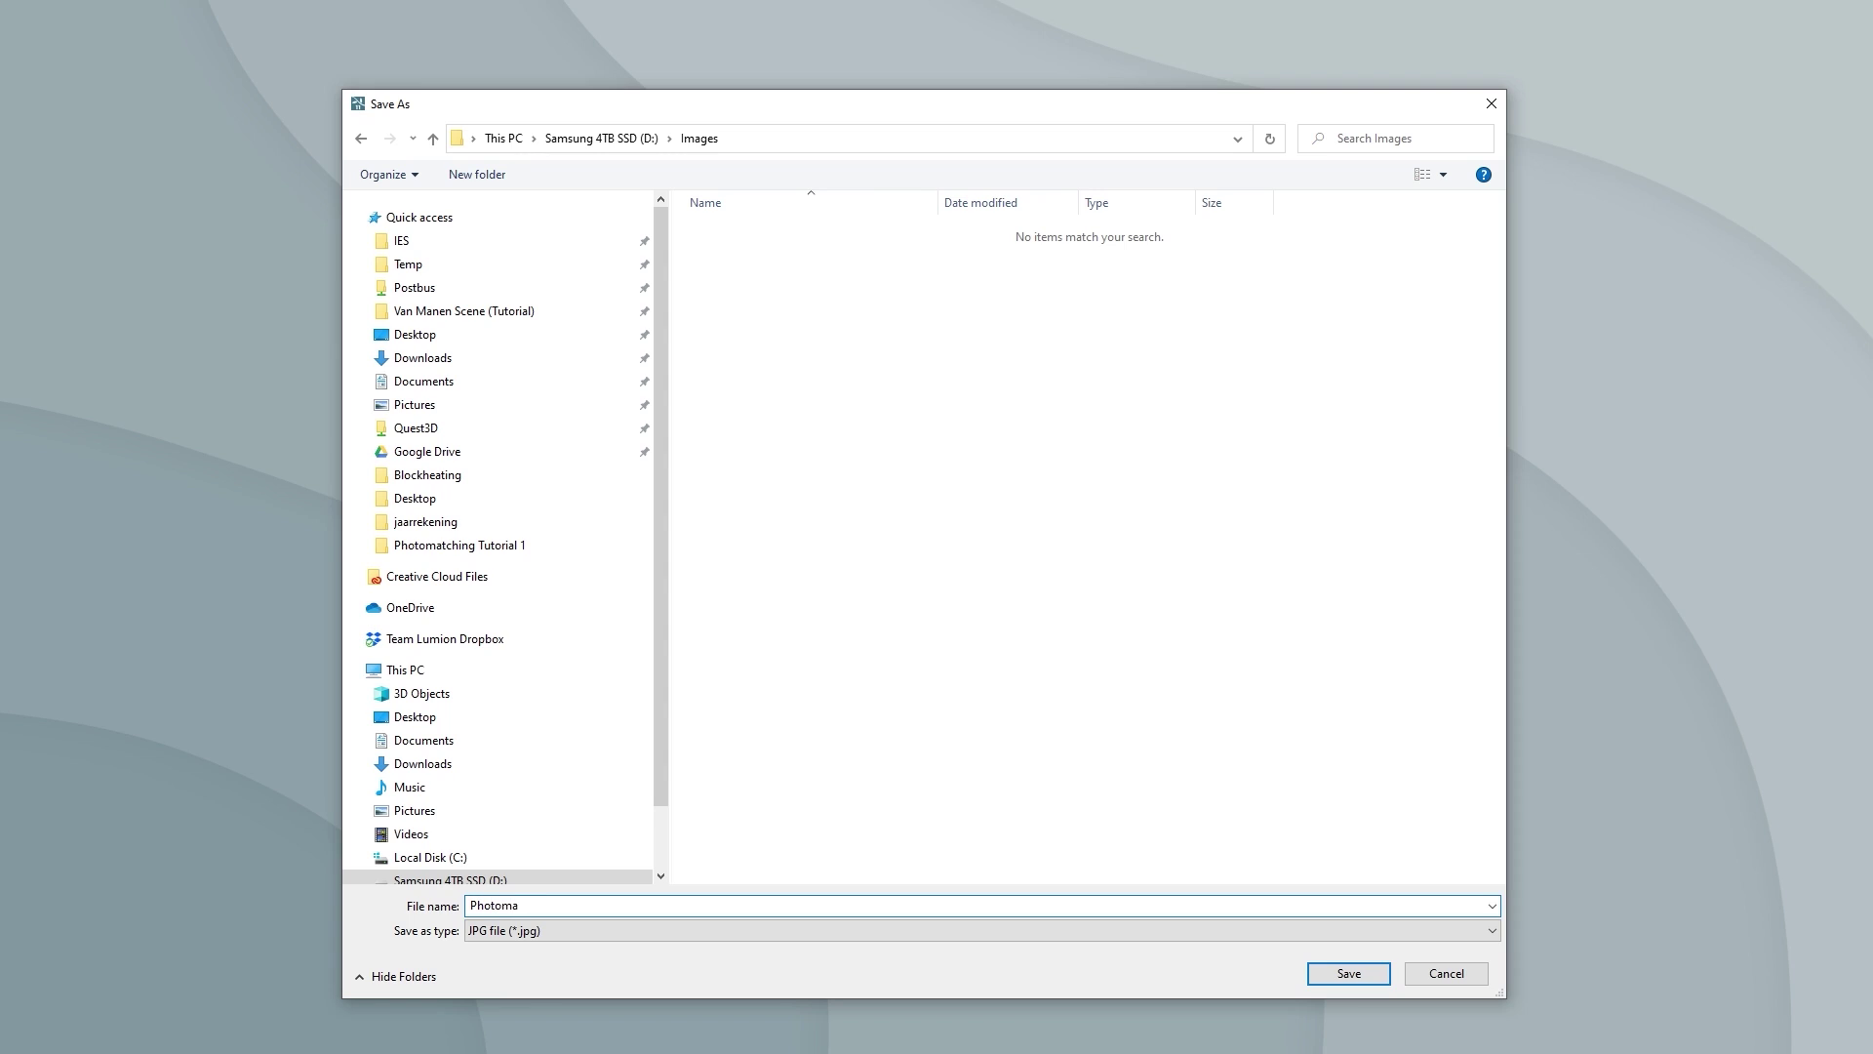
key("Return")
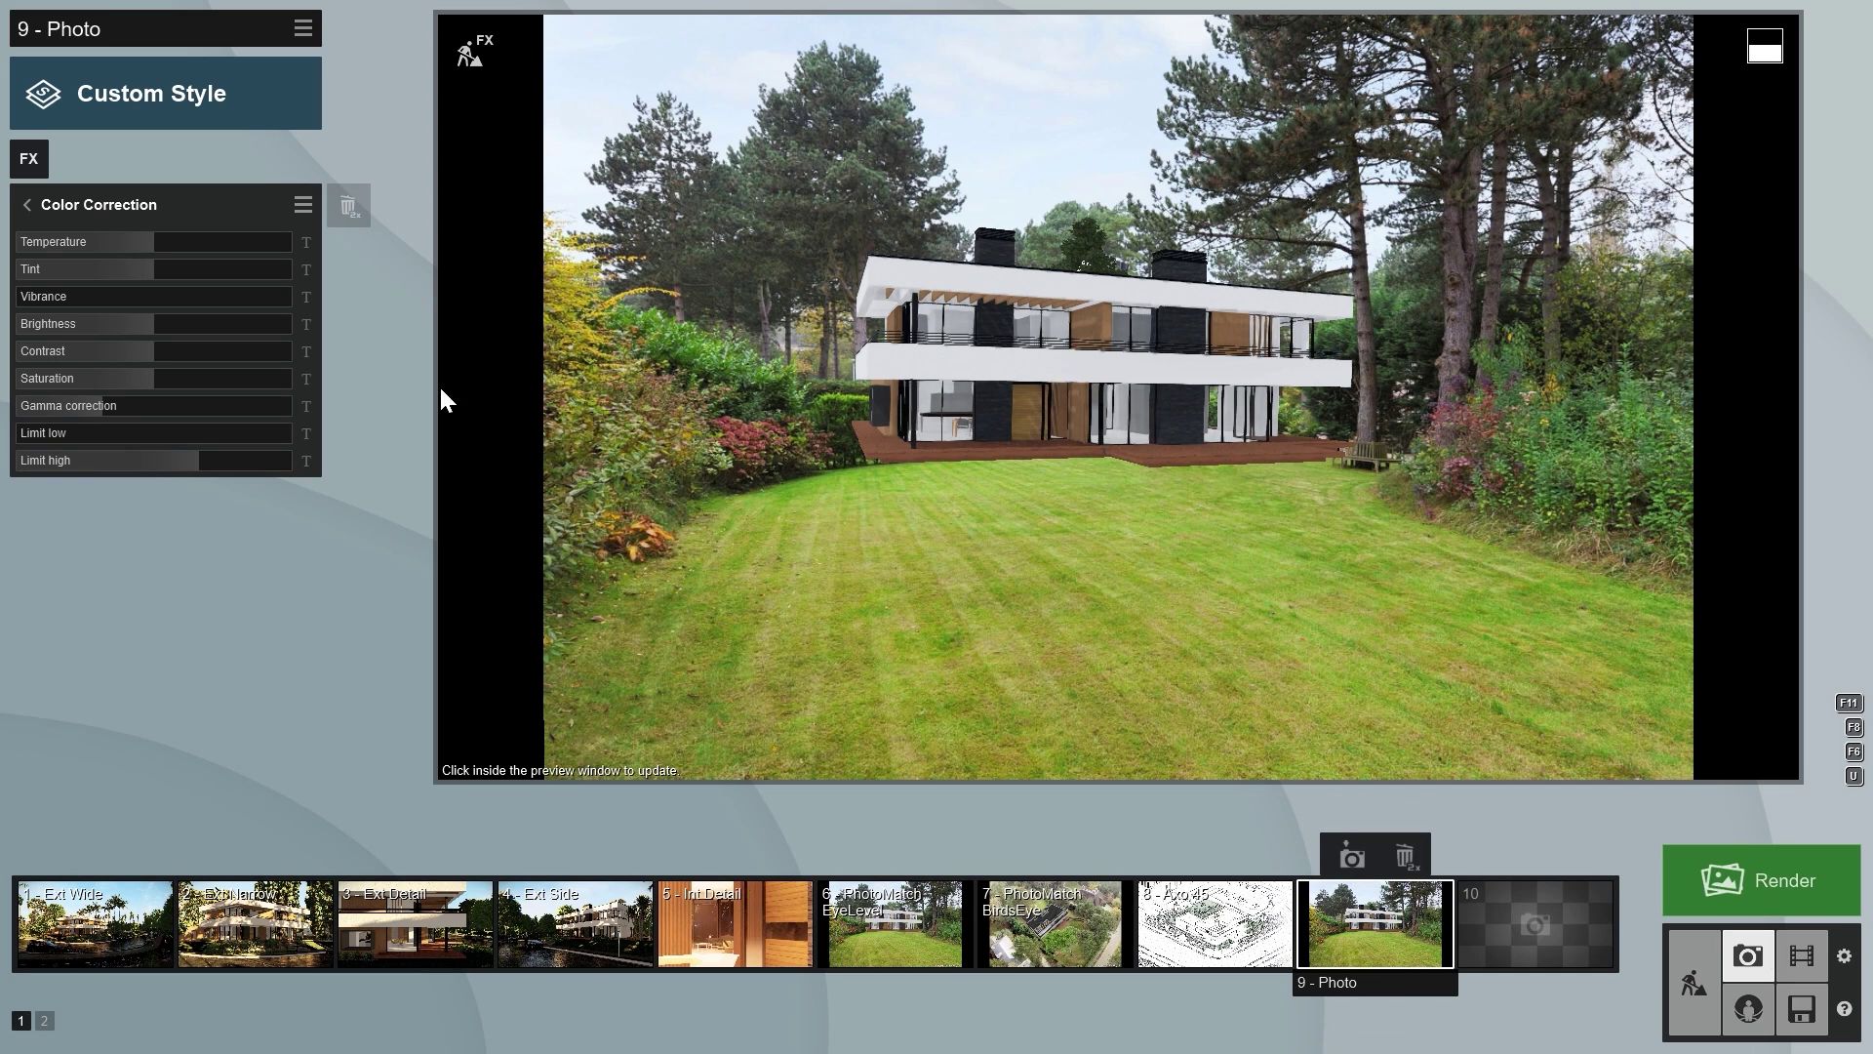
Step: Add the Layer Visibility effect from the Objects category to the current photo
left_click(29, 204)
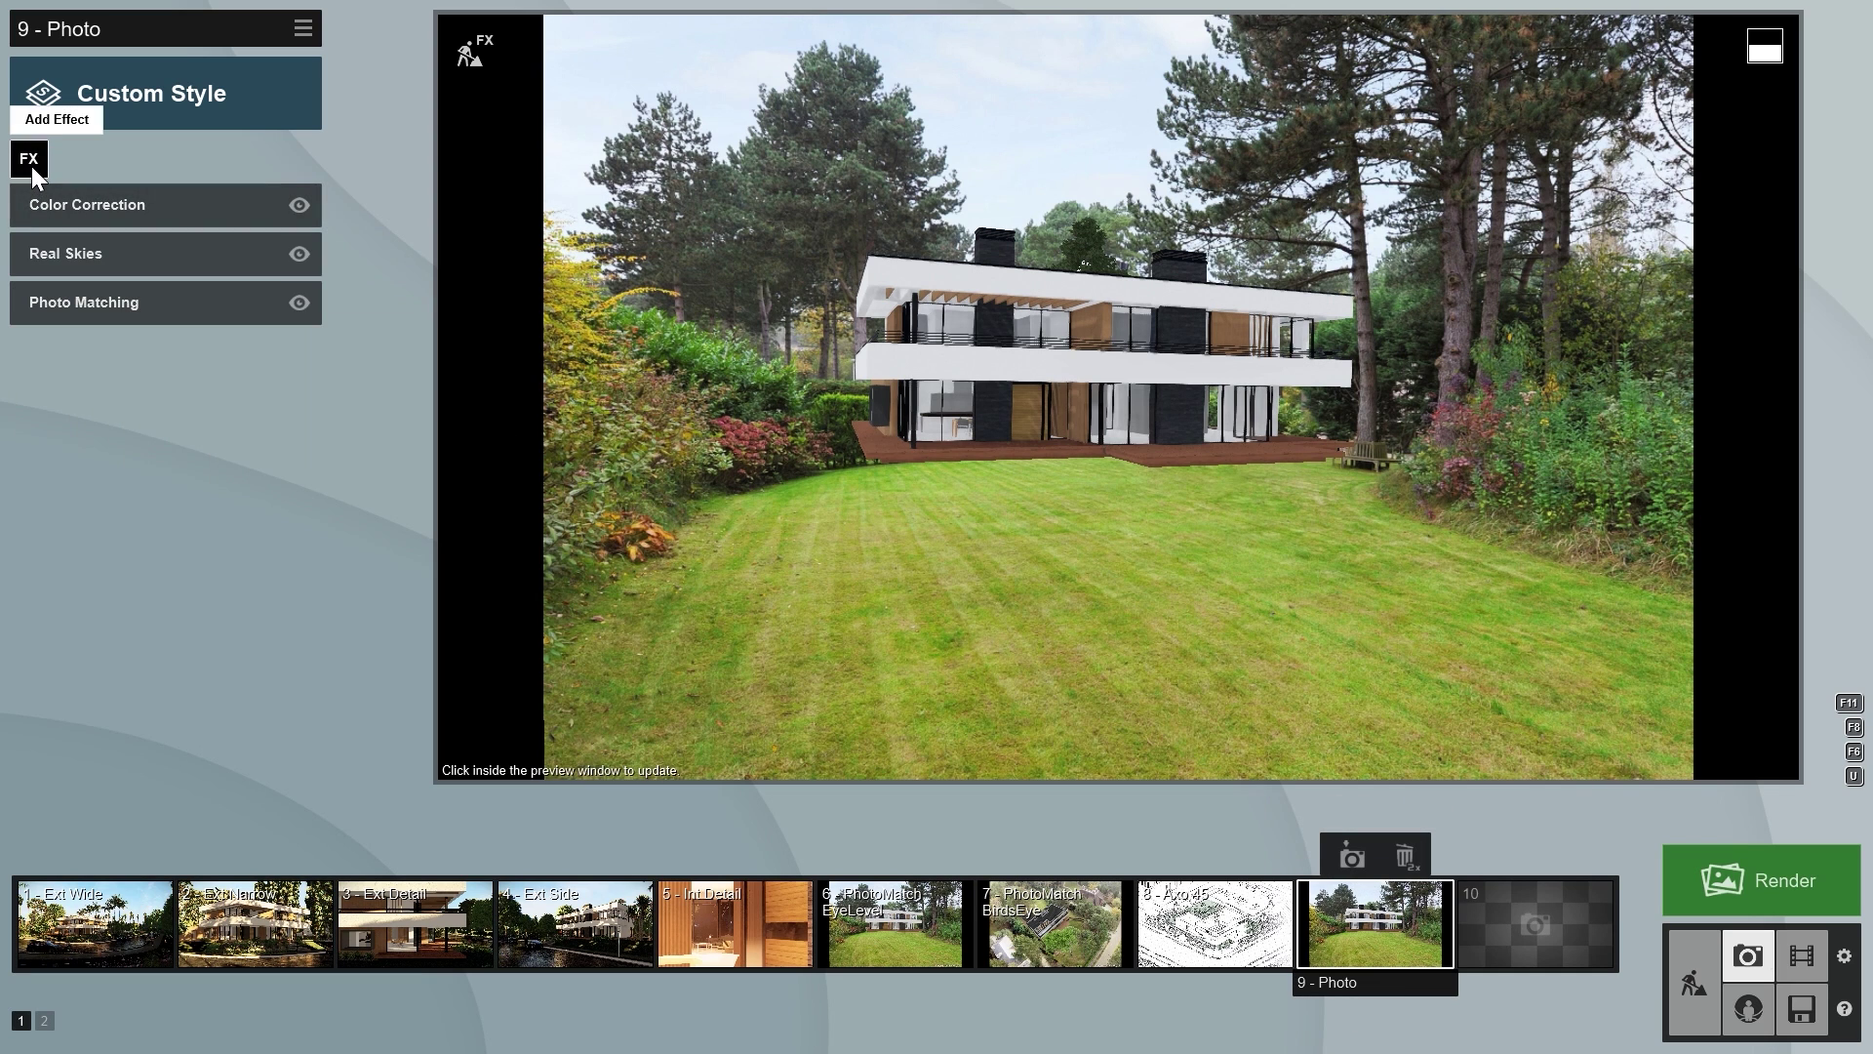
left_click(29, 159)
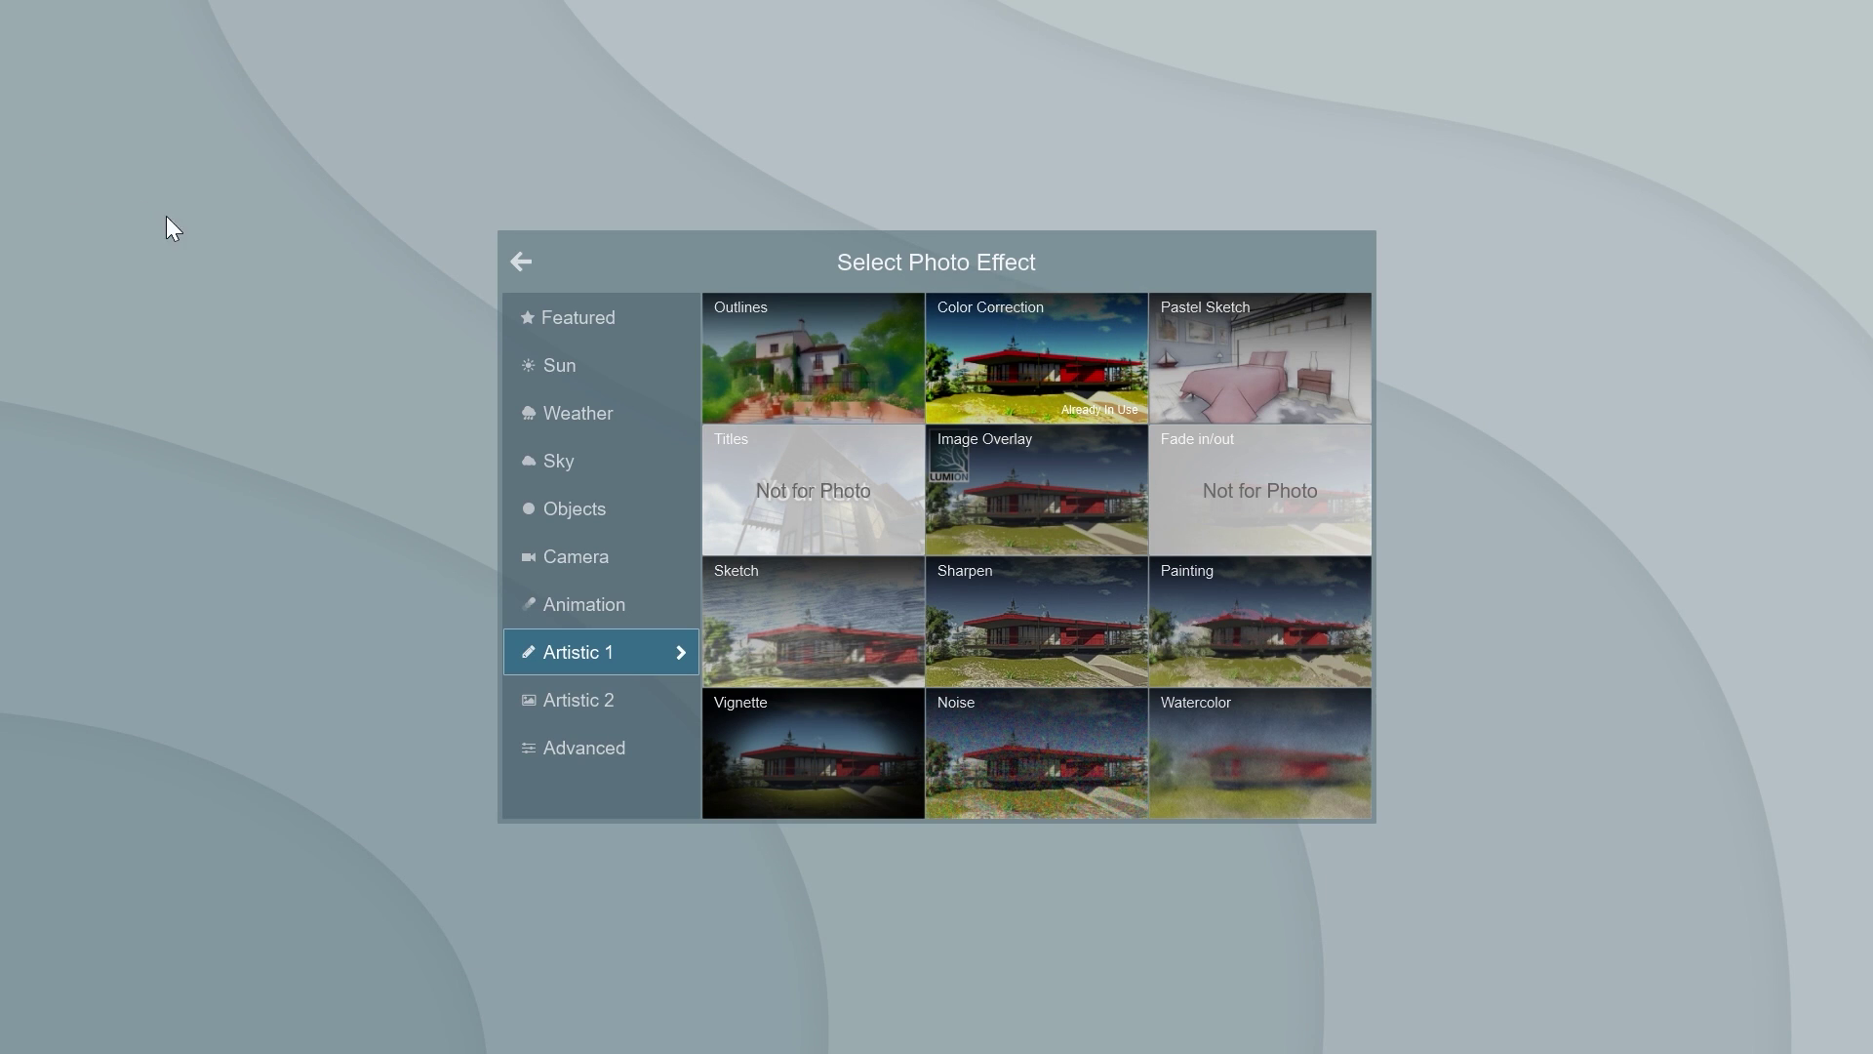
left_click(574, 508)
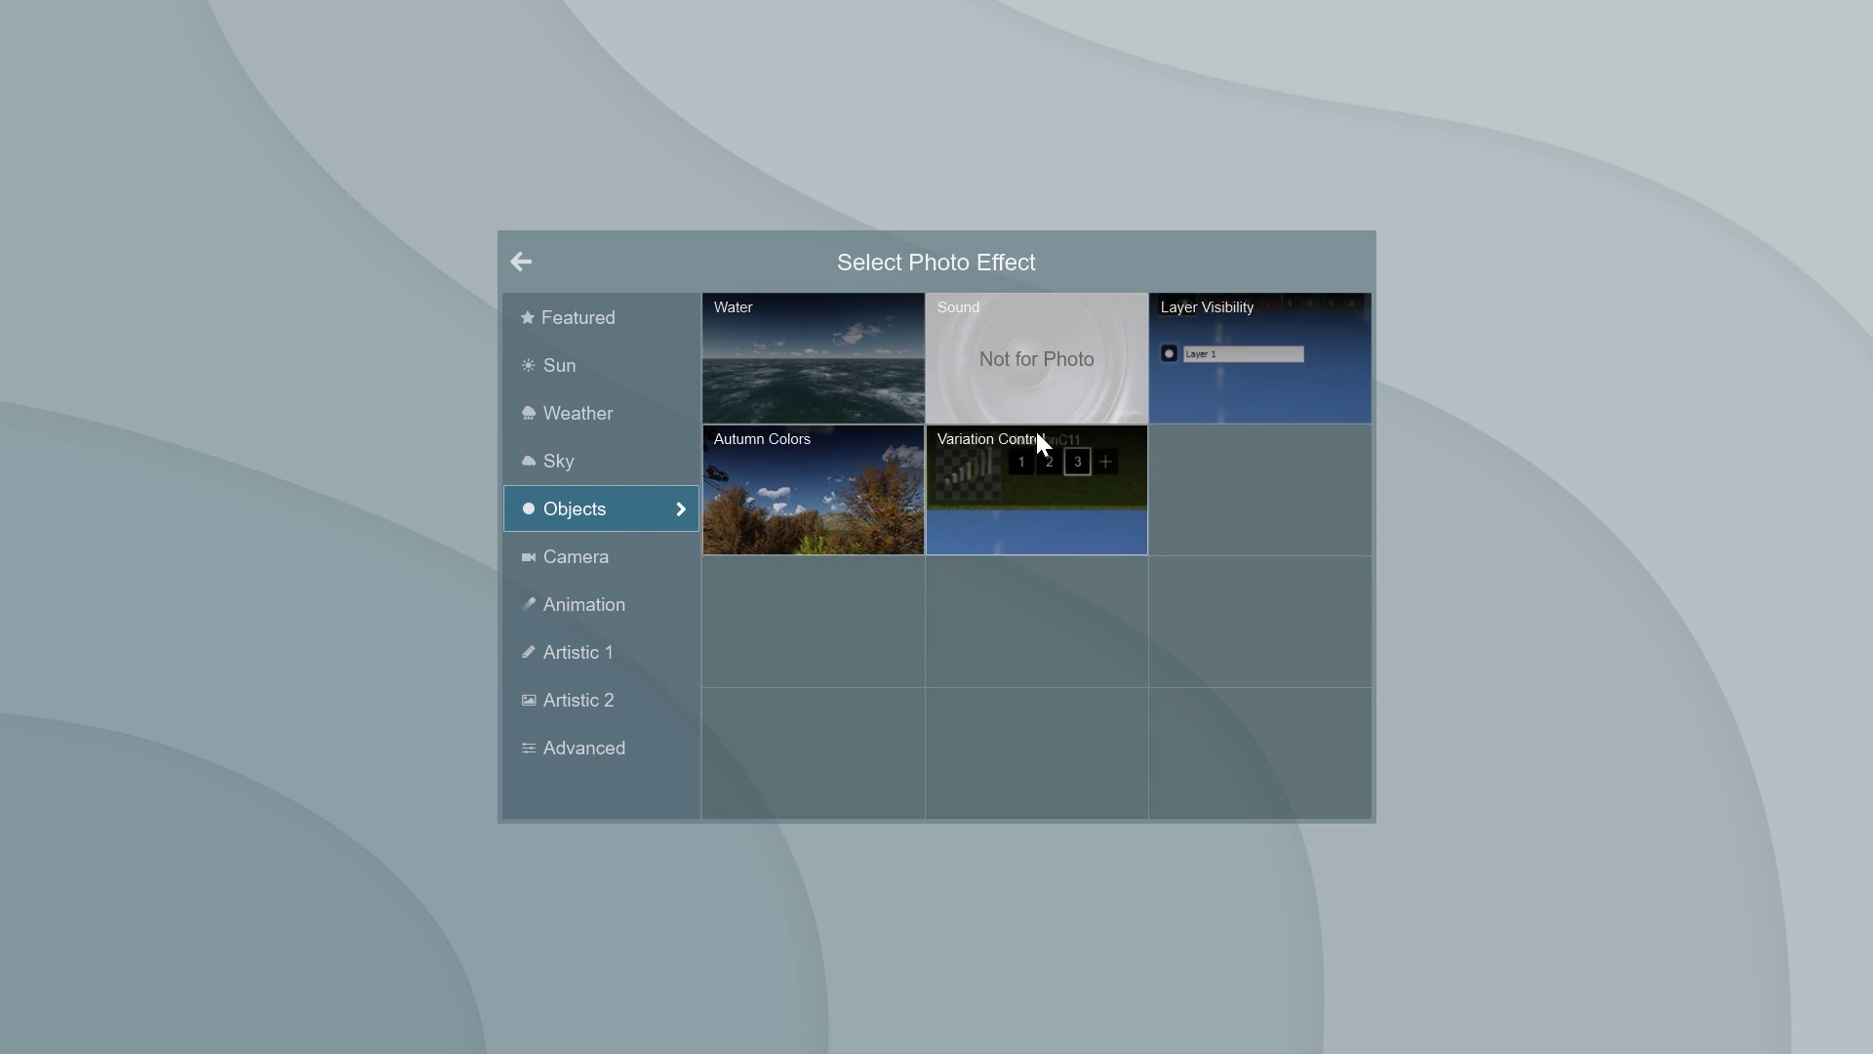
left_click(1249, 359)
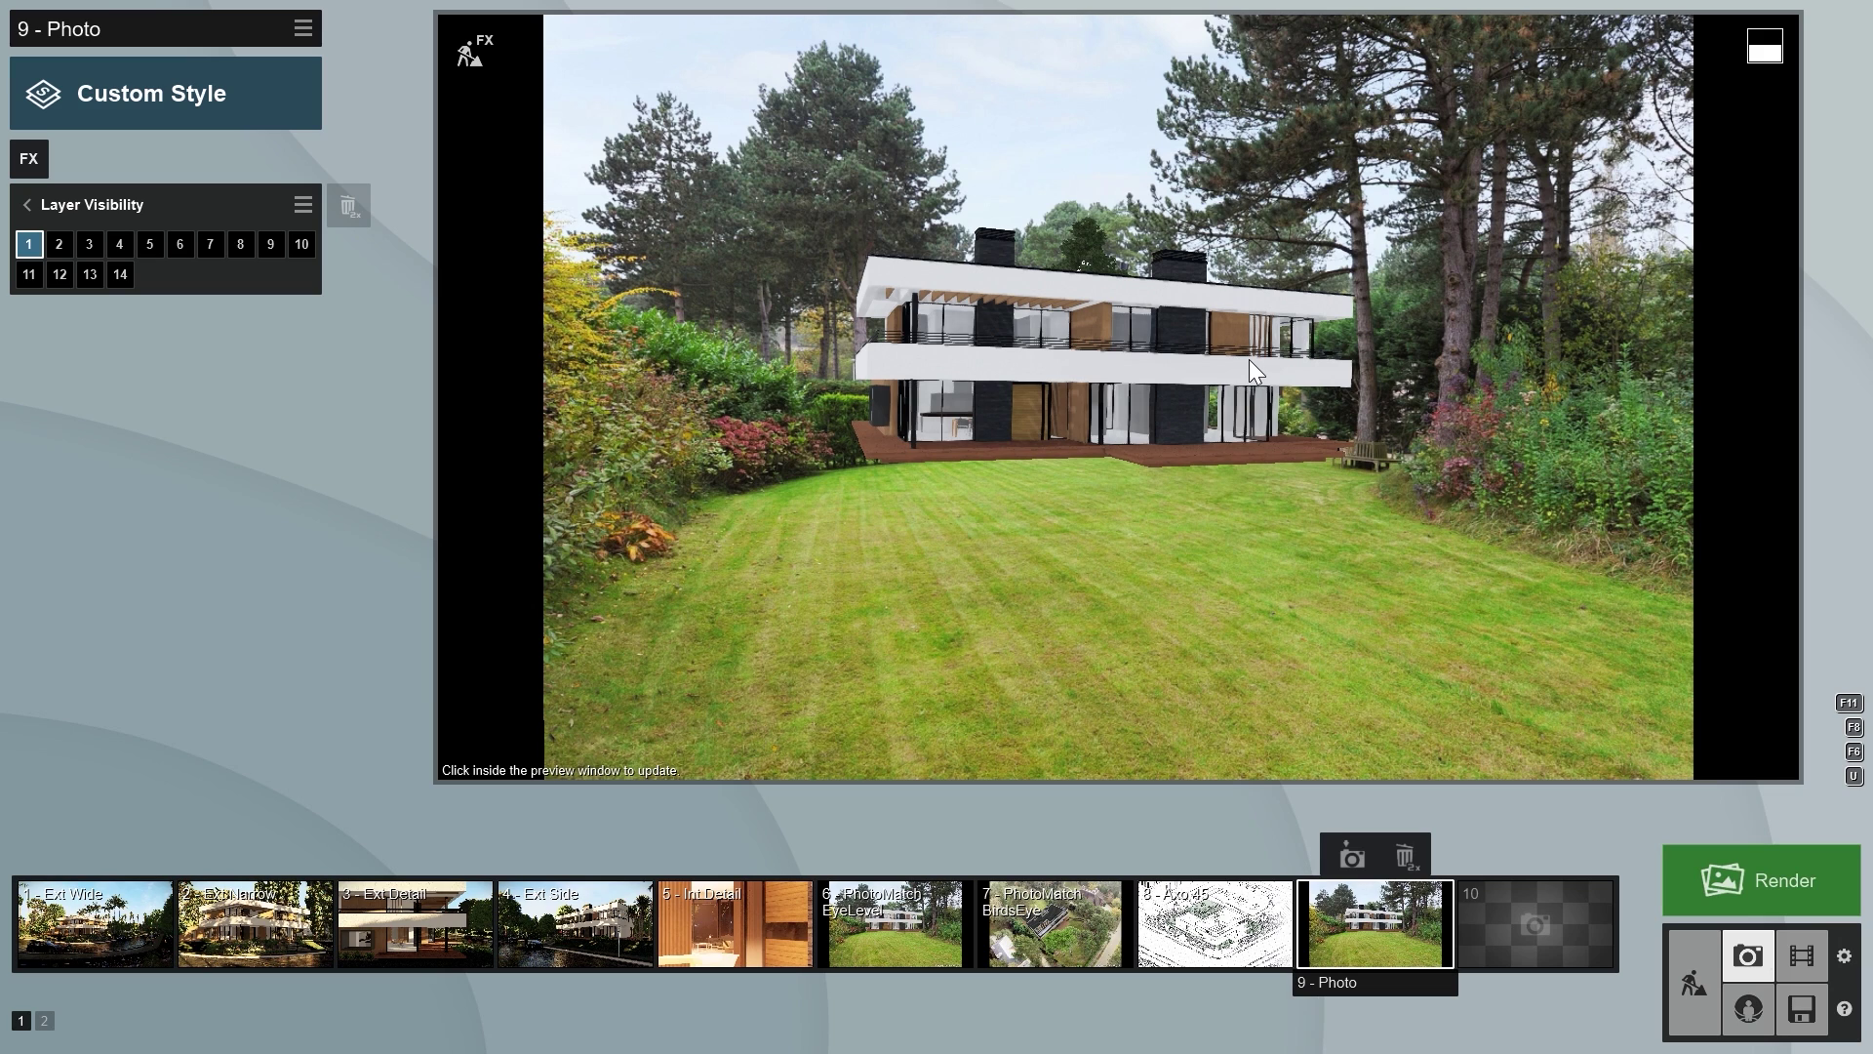
Step: Try showing layers 2, 3 and 4 with surroundings, foliage, cars and people, and hide them again, leaving only layer 1 on
left_click(63, 239)
left_click(84, 244)
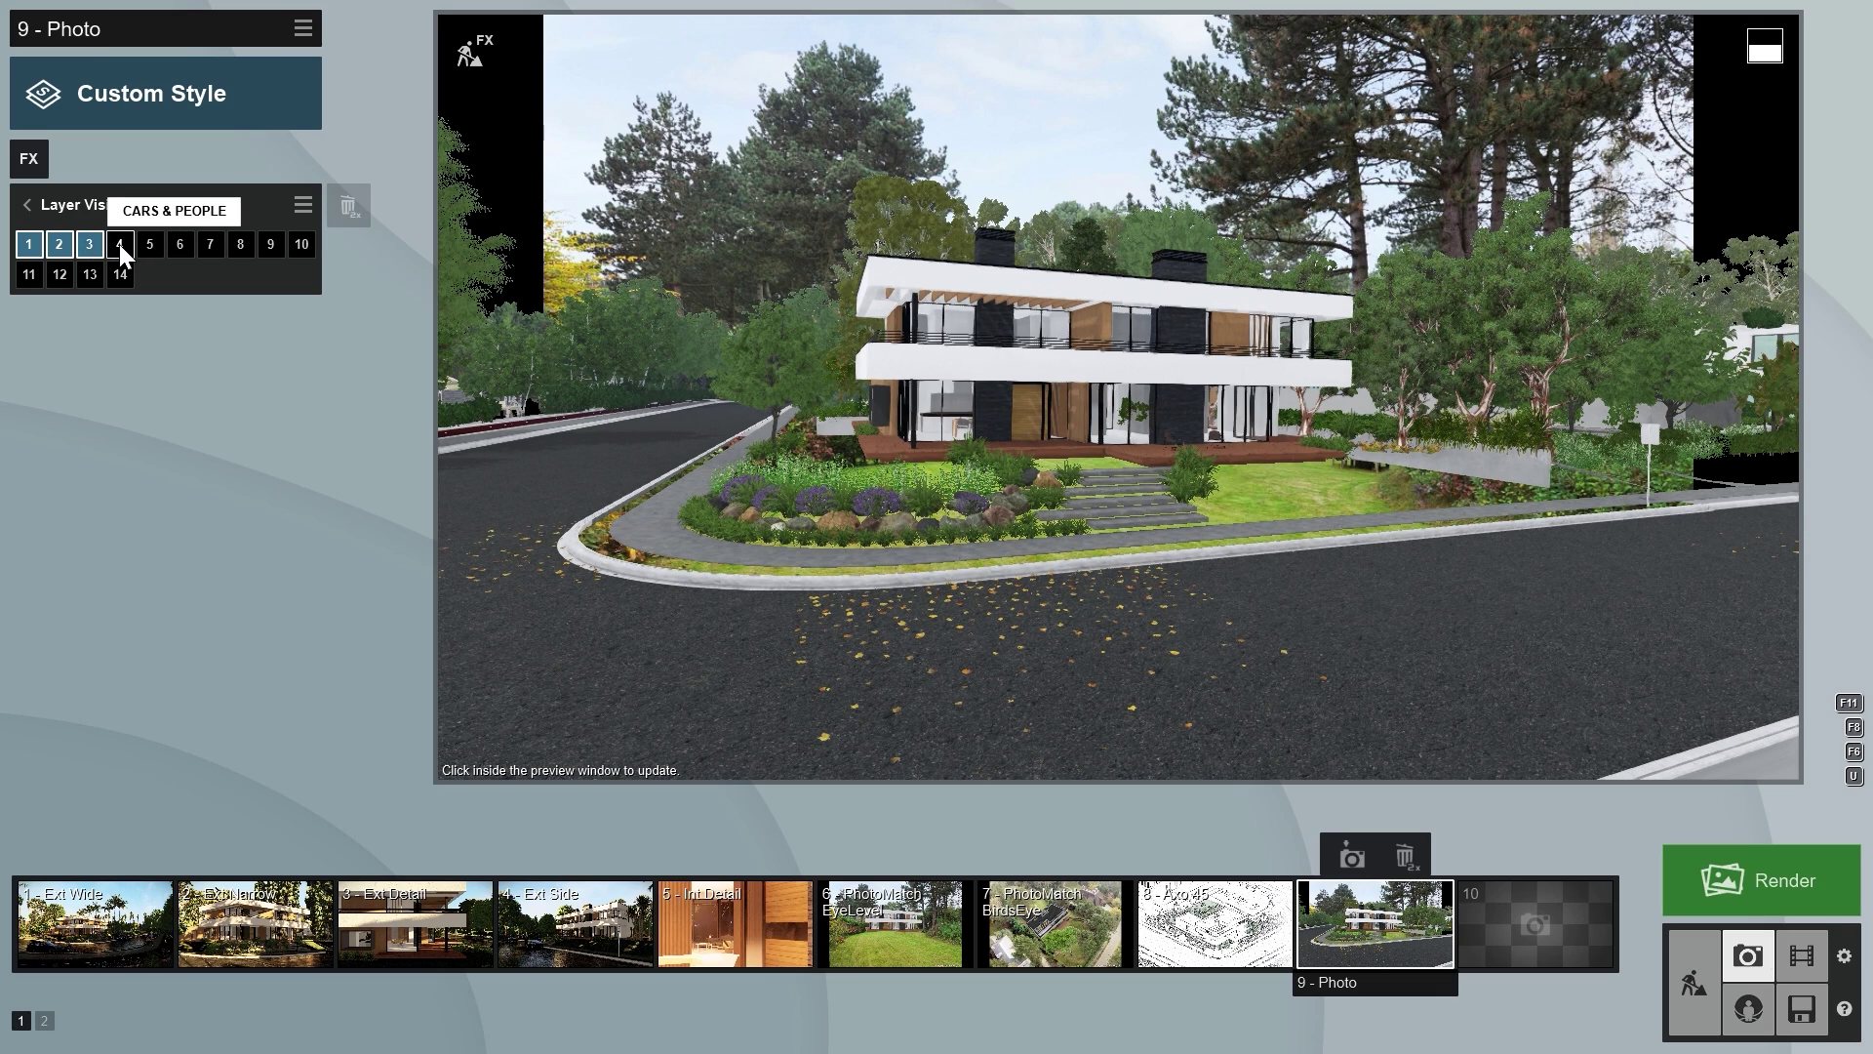
left_click(119, 244)
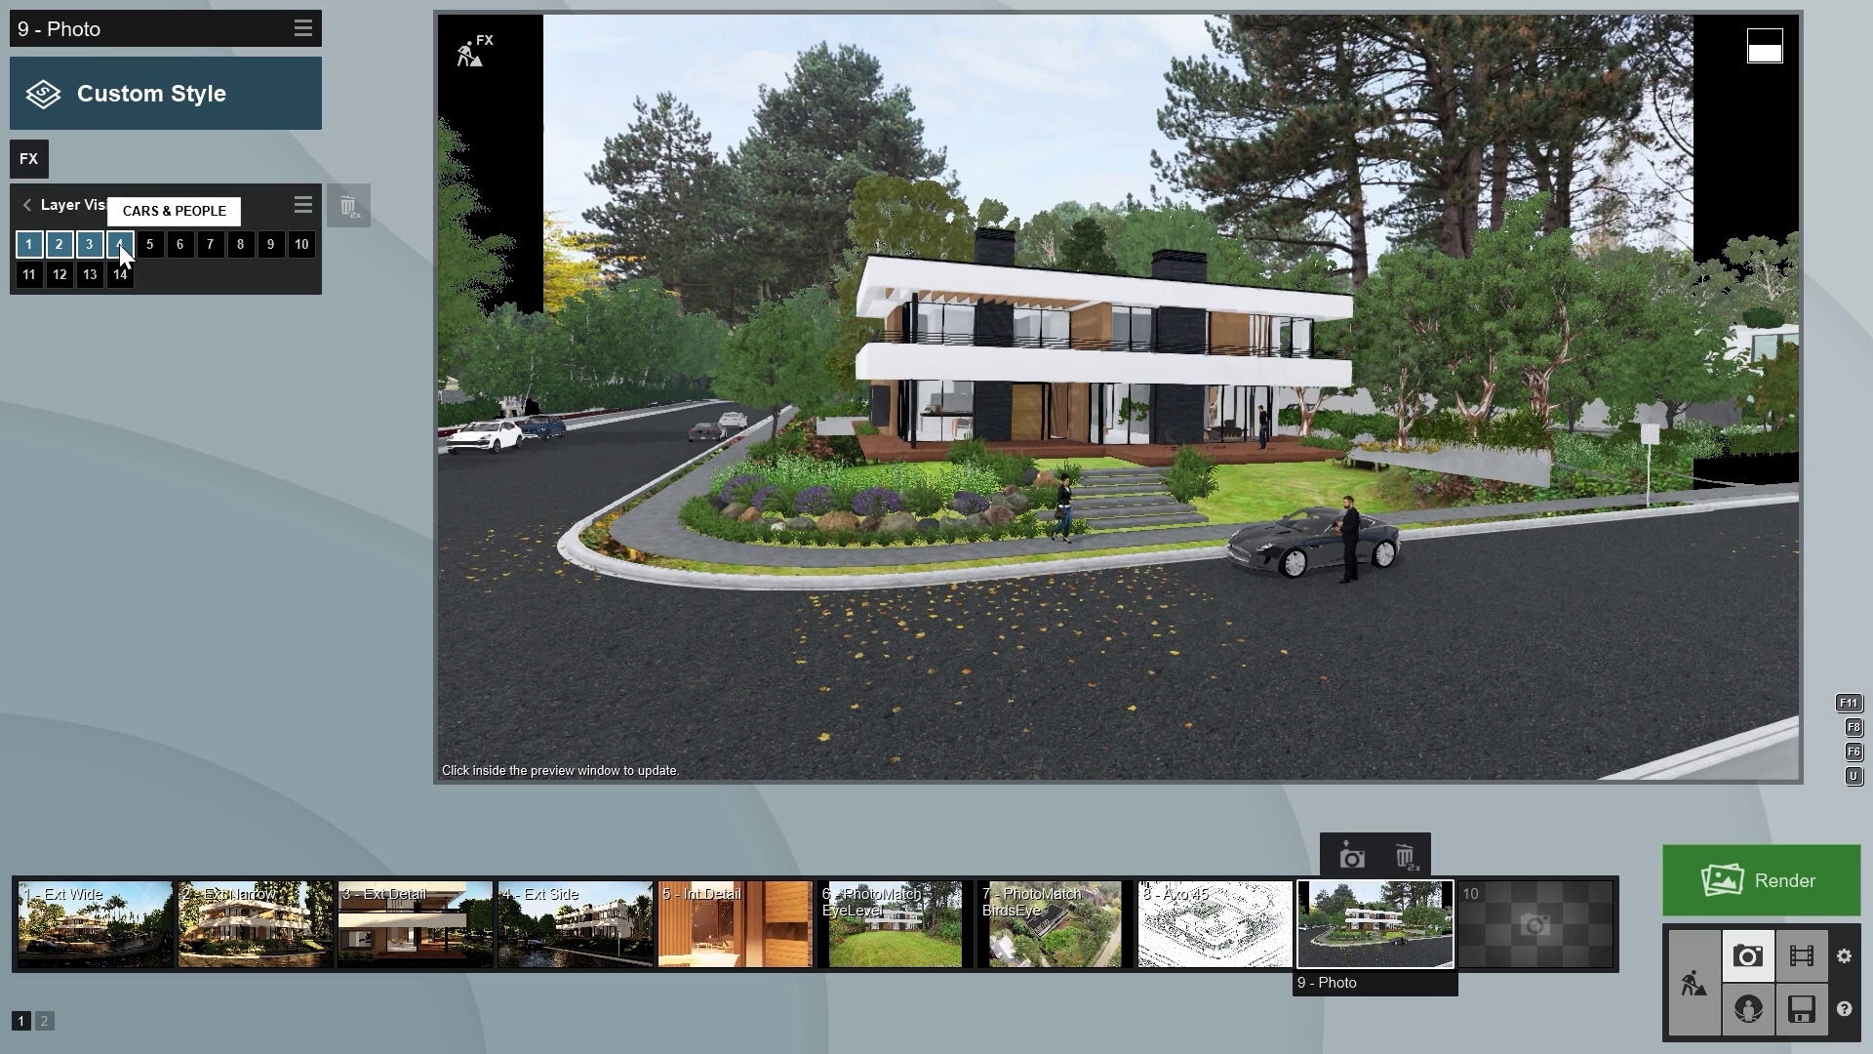
left_click(119, 244)
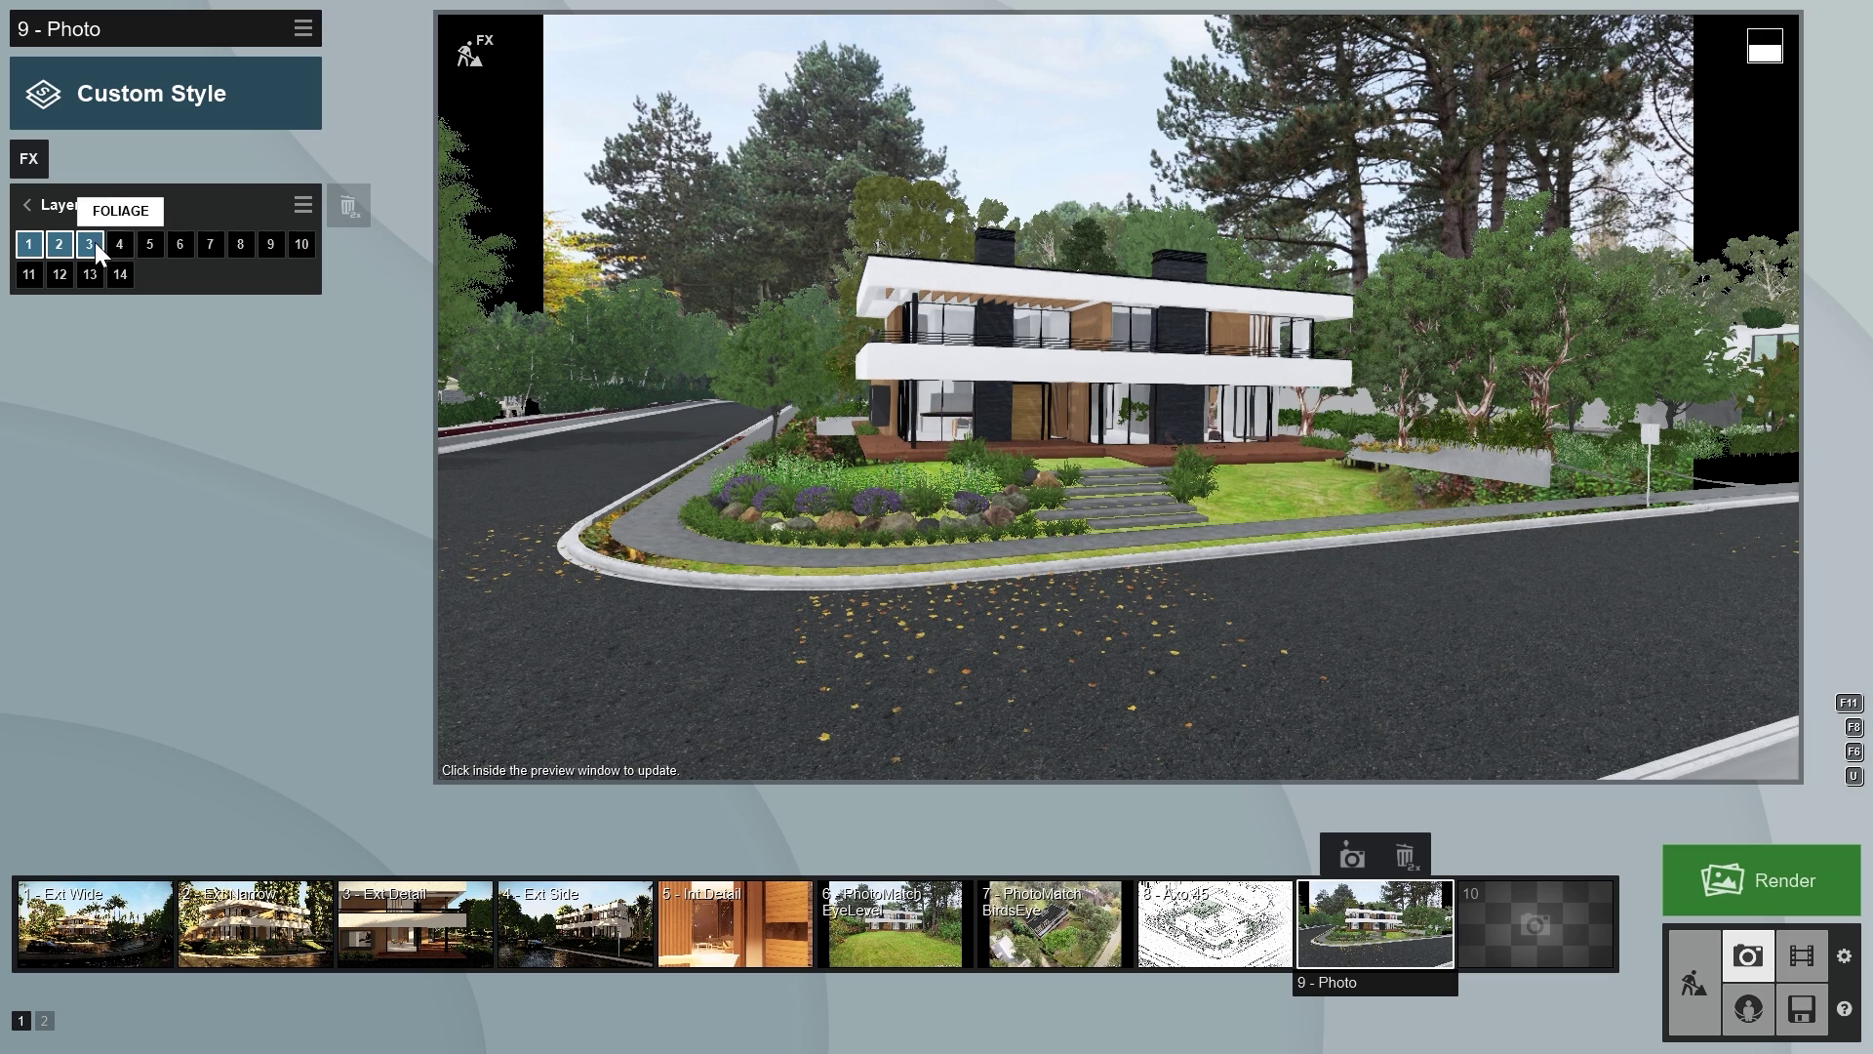
left_click(82, 245)
left_click(59, 247)
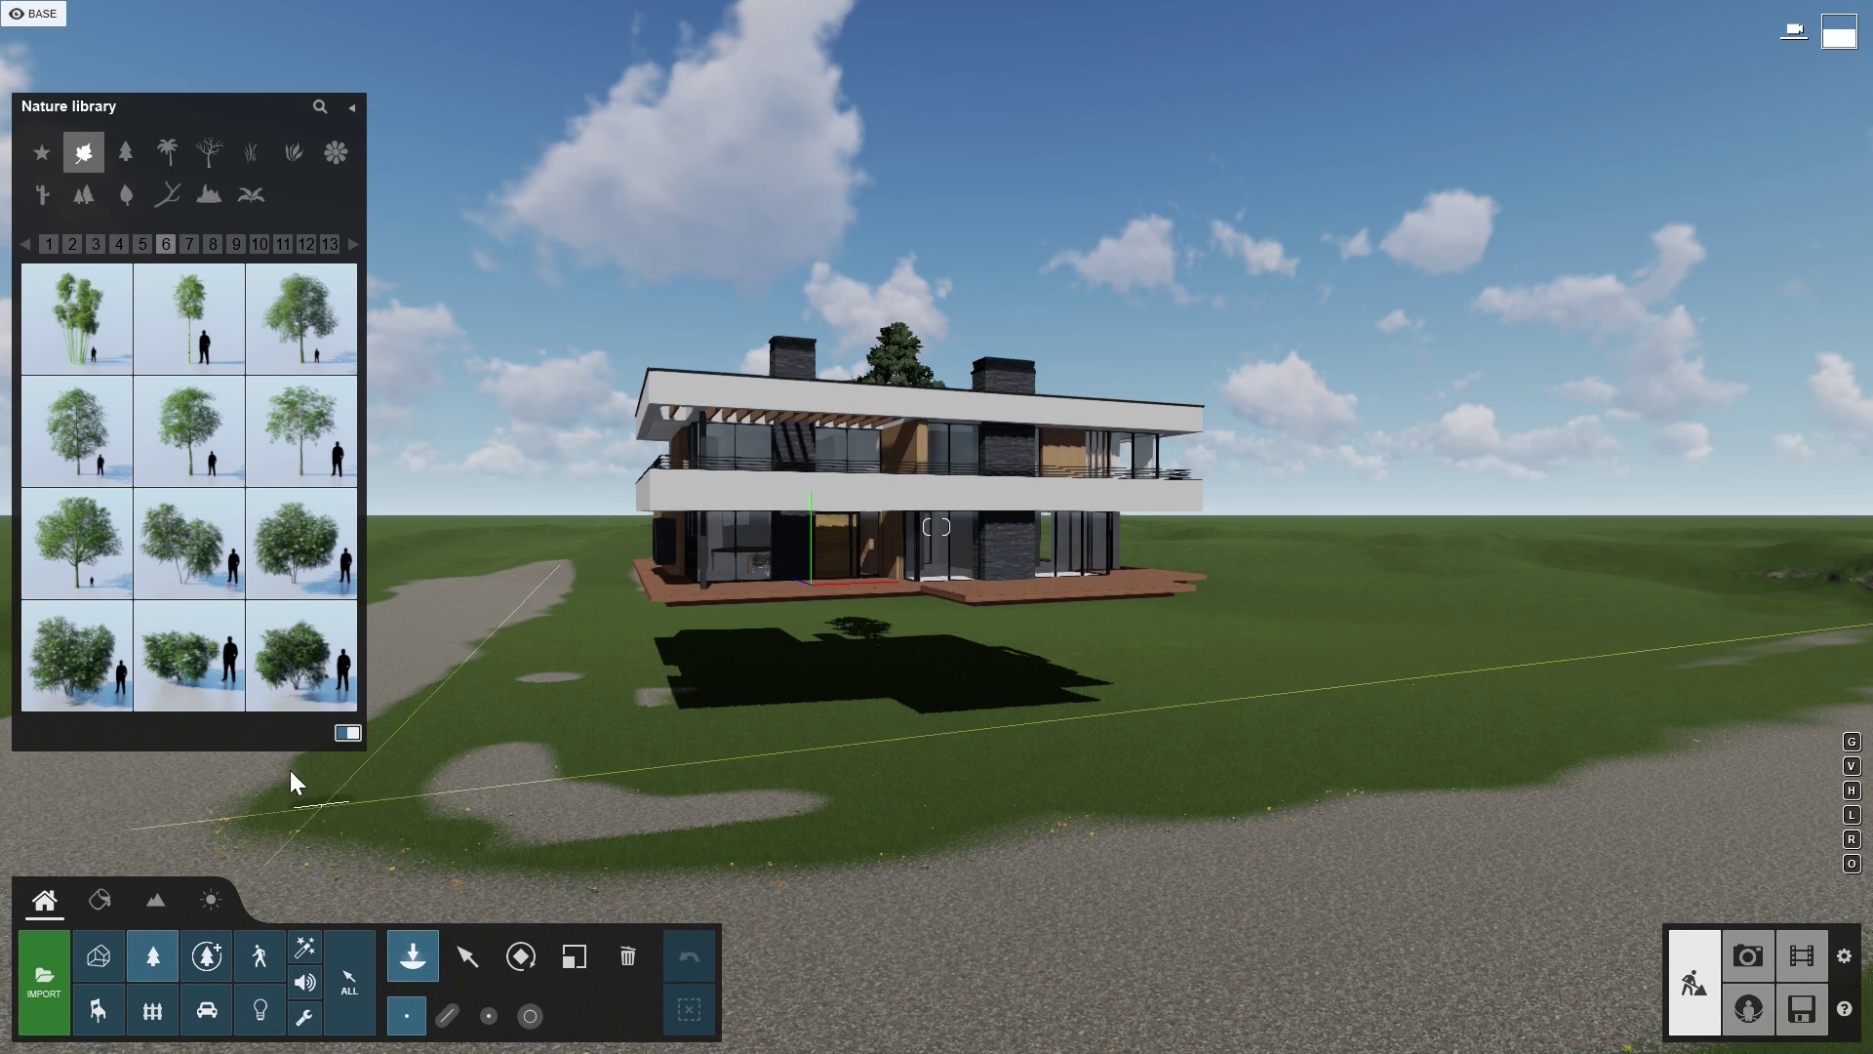
Step: Place BlackElder-Green4 HQ bushes on the ground at both ends of the house's terrace
left_click(189, 649)
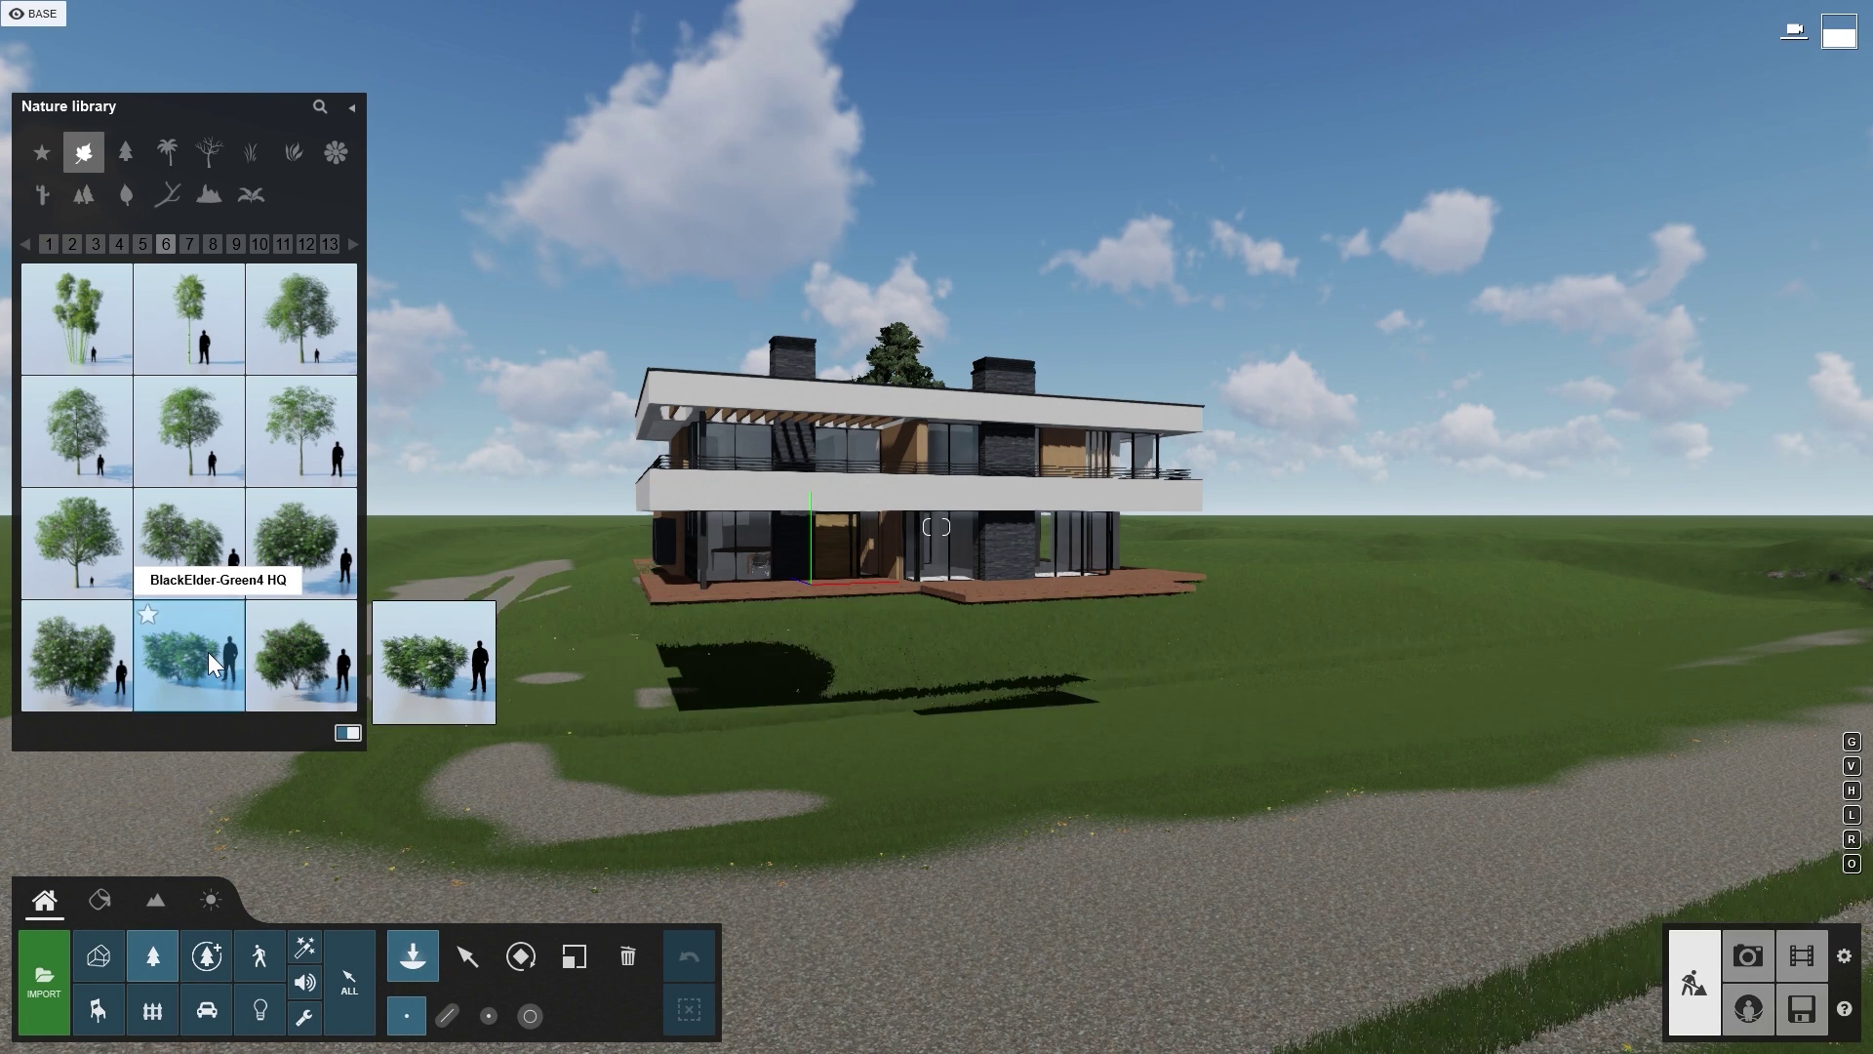
left_click(649, 597)
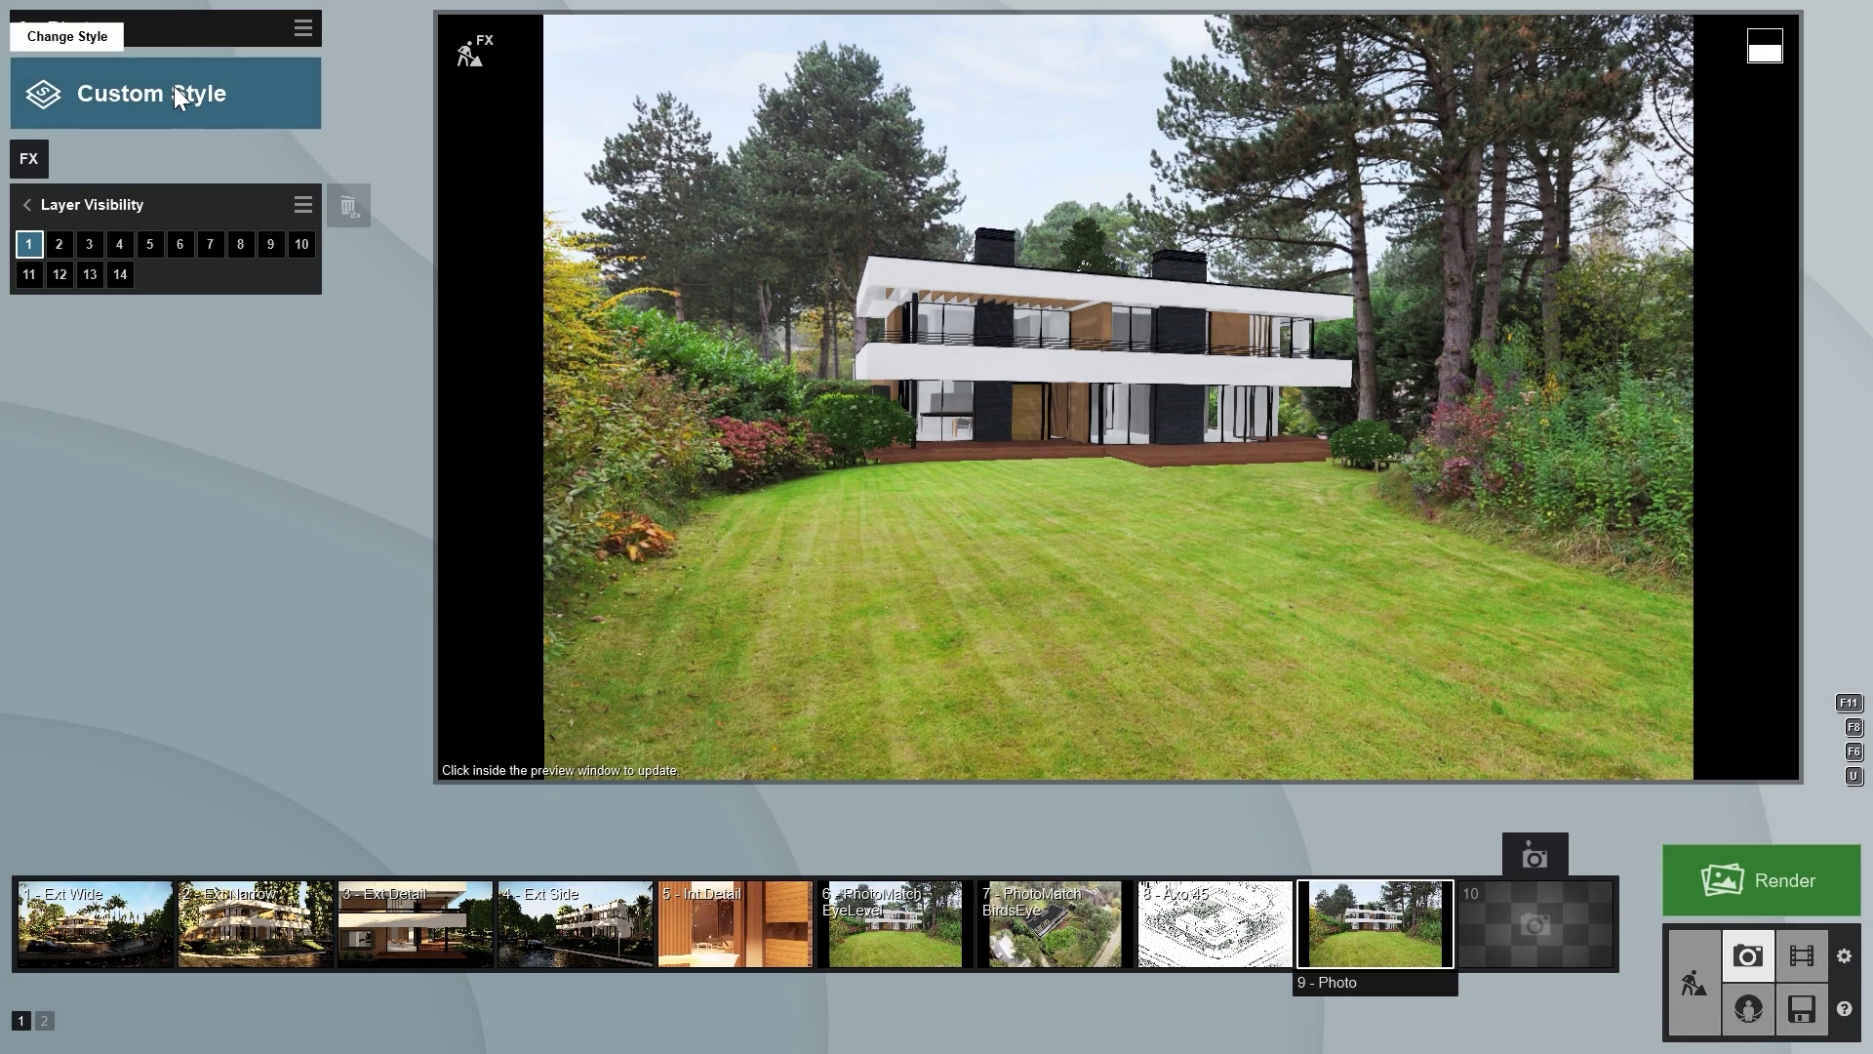
Step: Apply the Overcast style to the current photo and refresh its preview
left_click(174, 95)
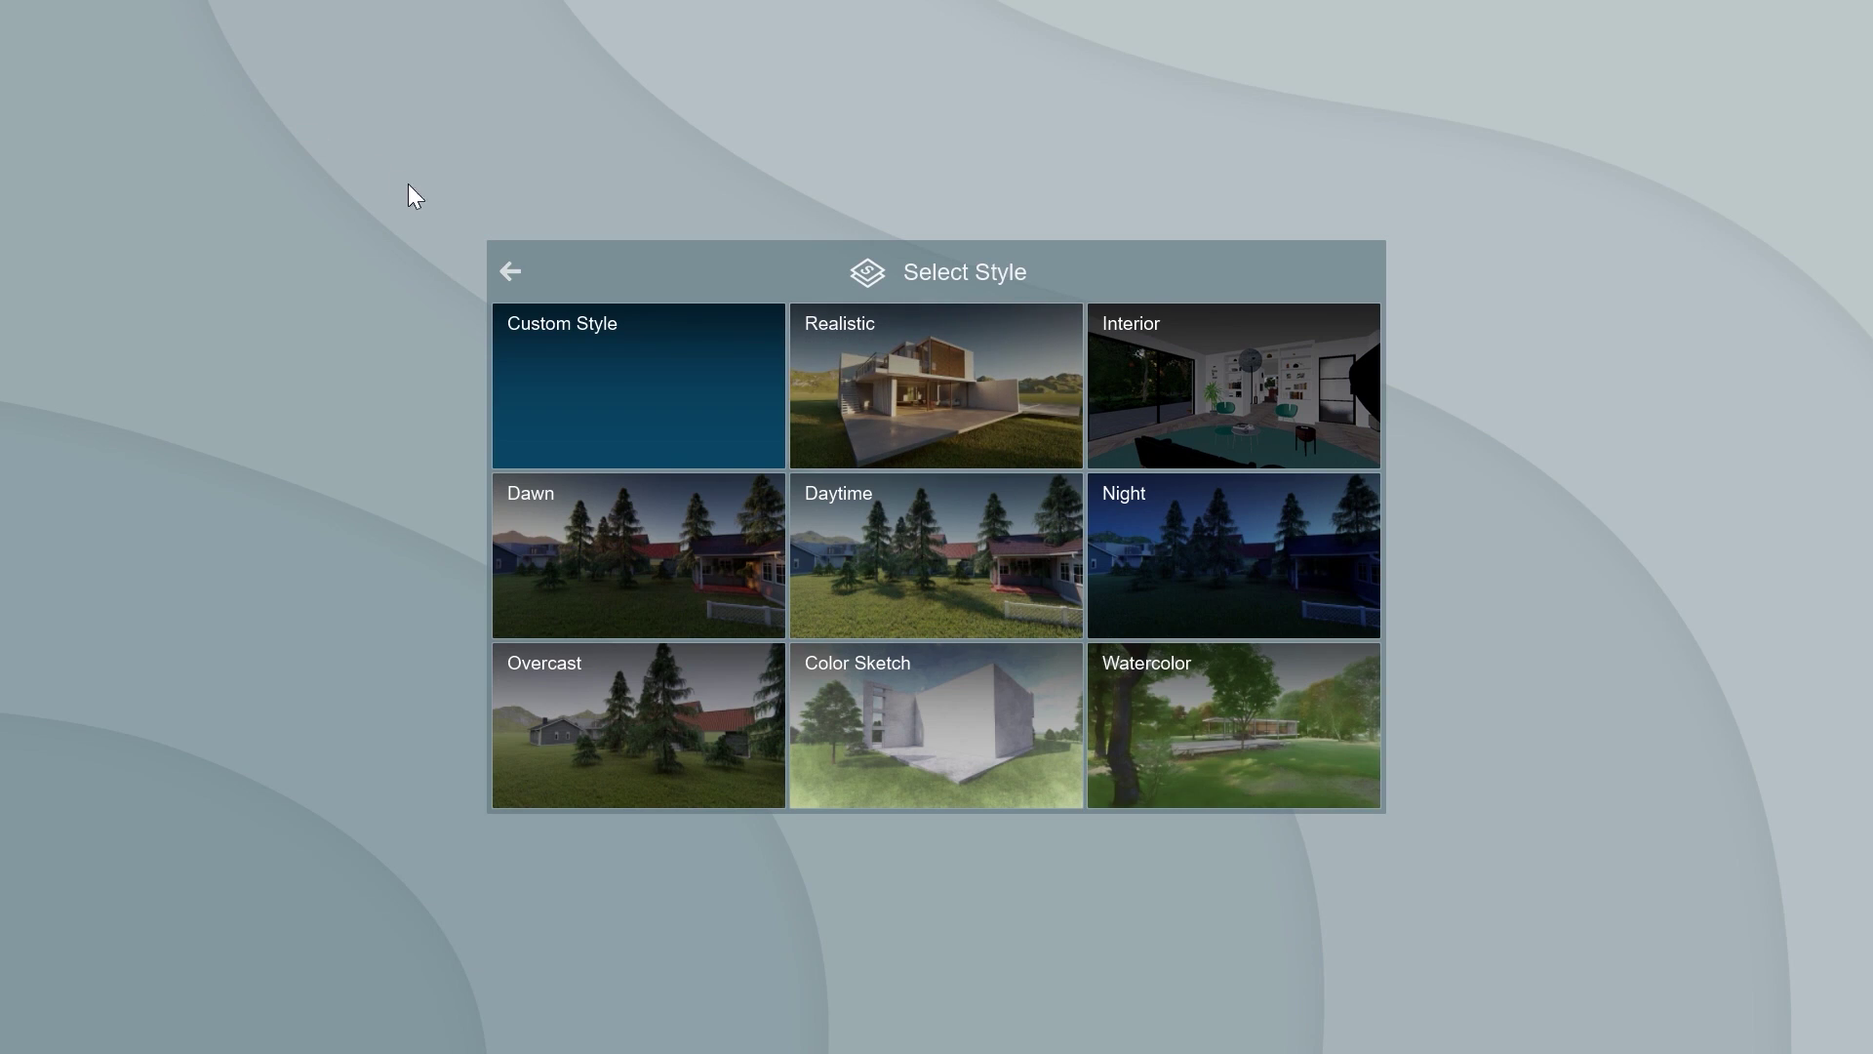
left_click(582, 704)
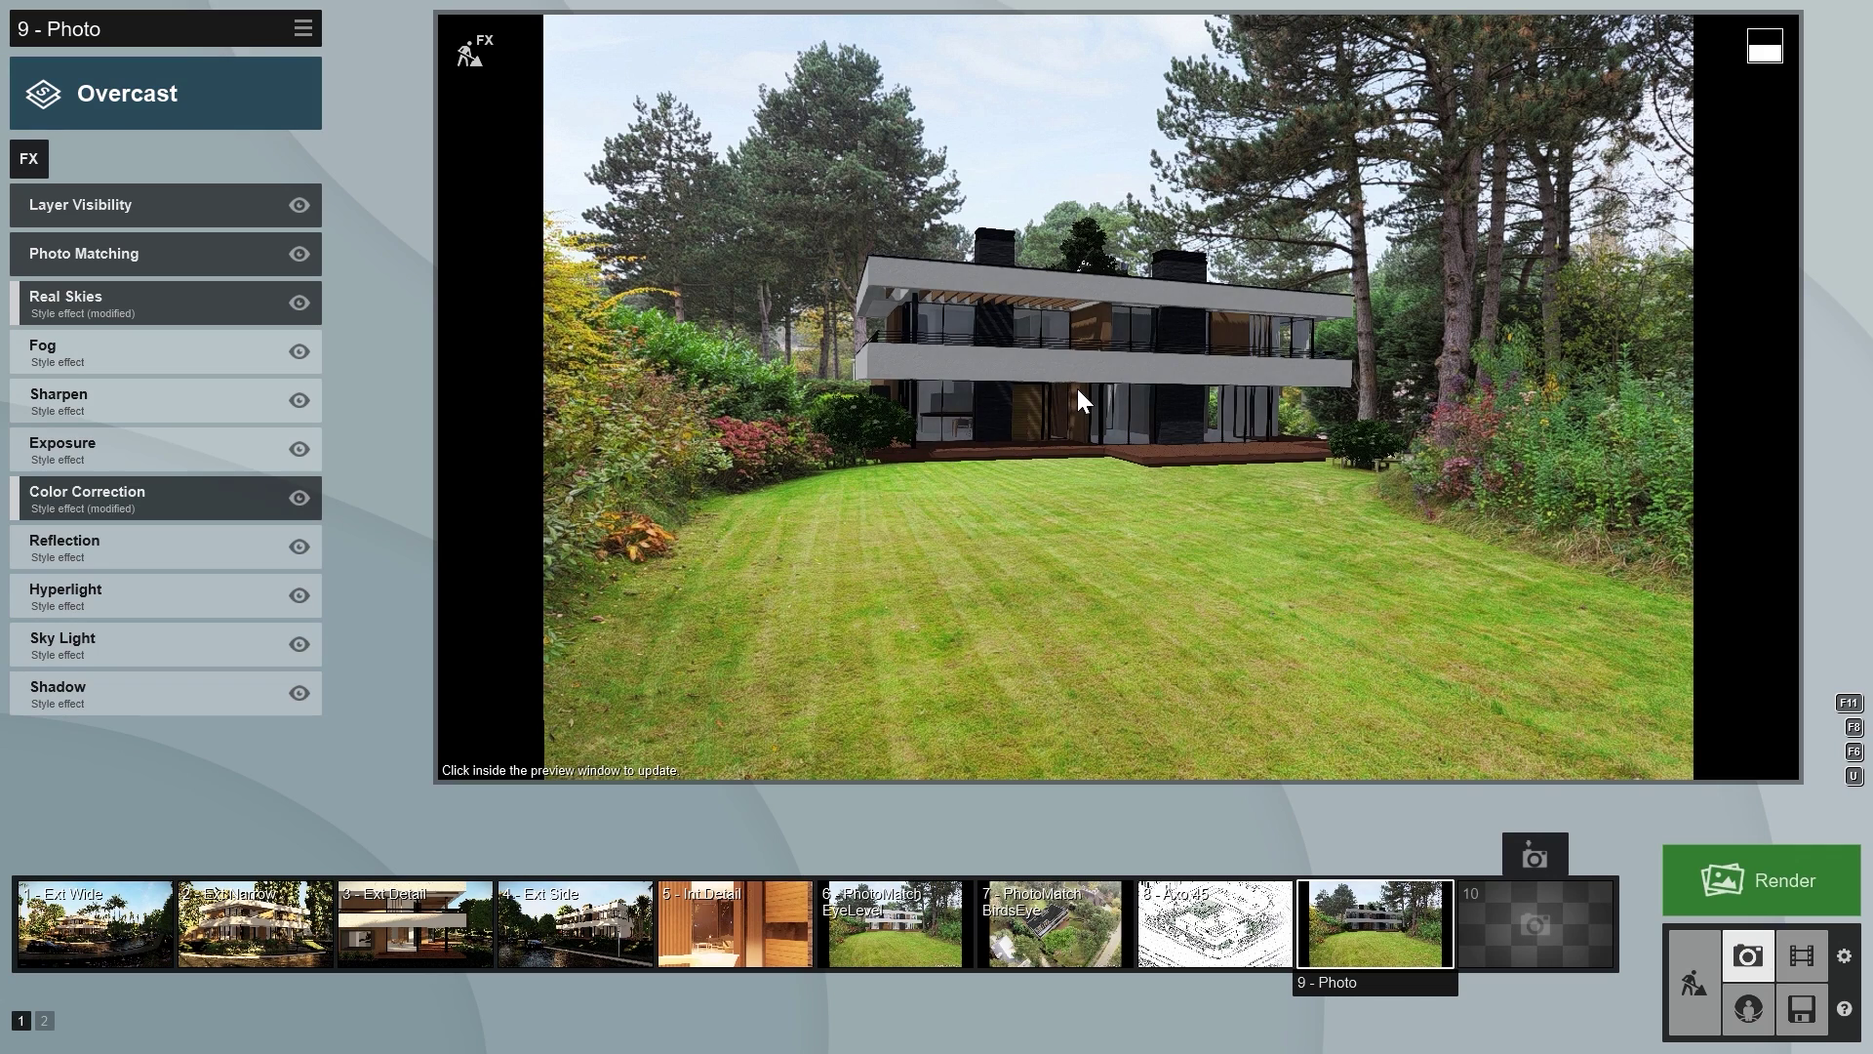
left_click(1077, 389)
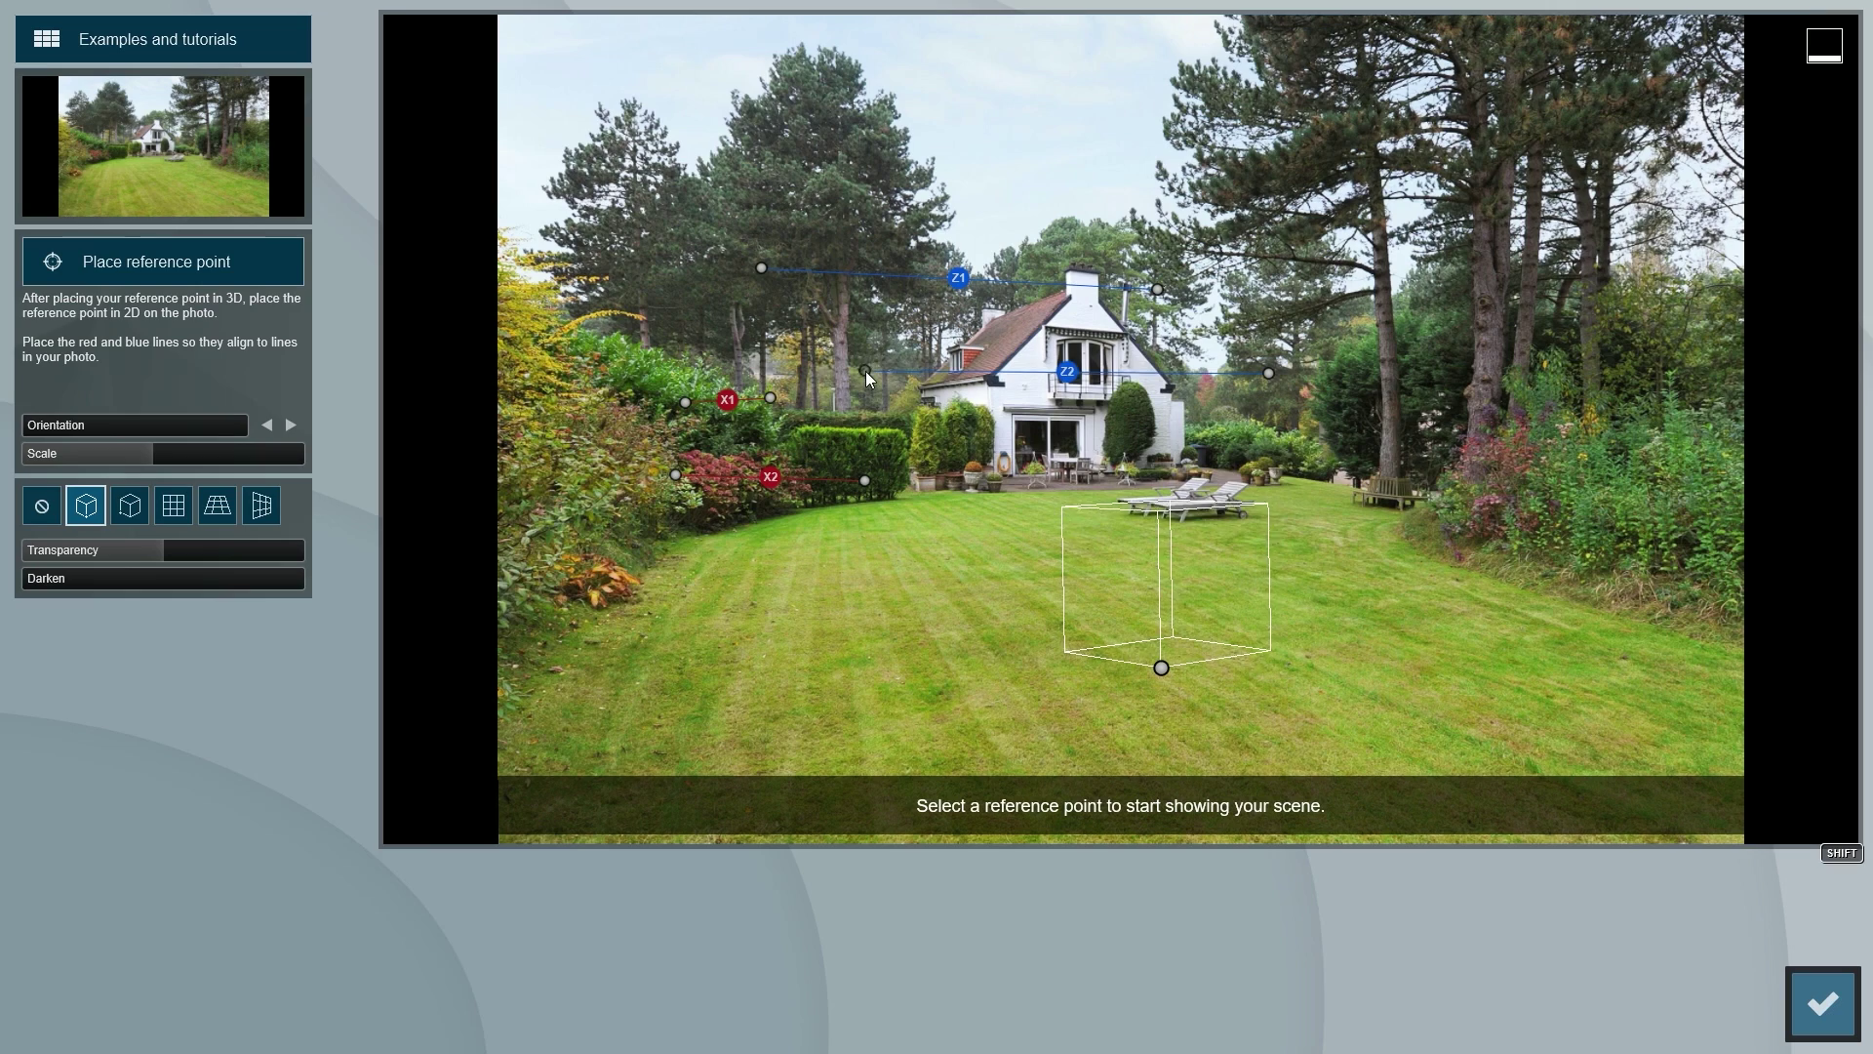
Step: Align the red and blue perspective lines with the white house's edges in the garden photo and reduce the matching scale
left_click_drag(1173, 395, 1098, 272)
left_click_drag(762, 267, 1072, 271)
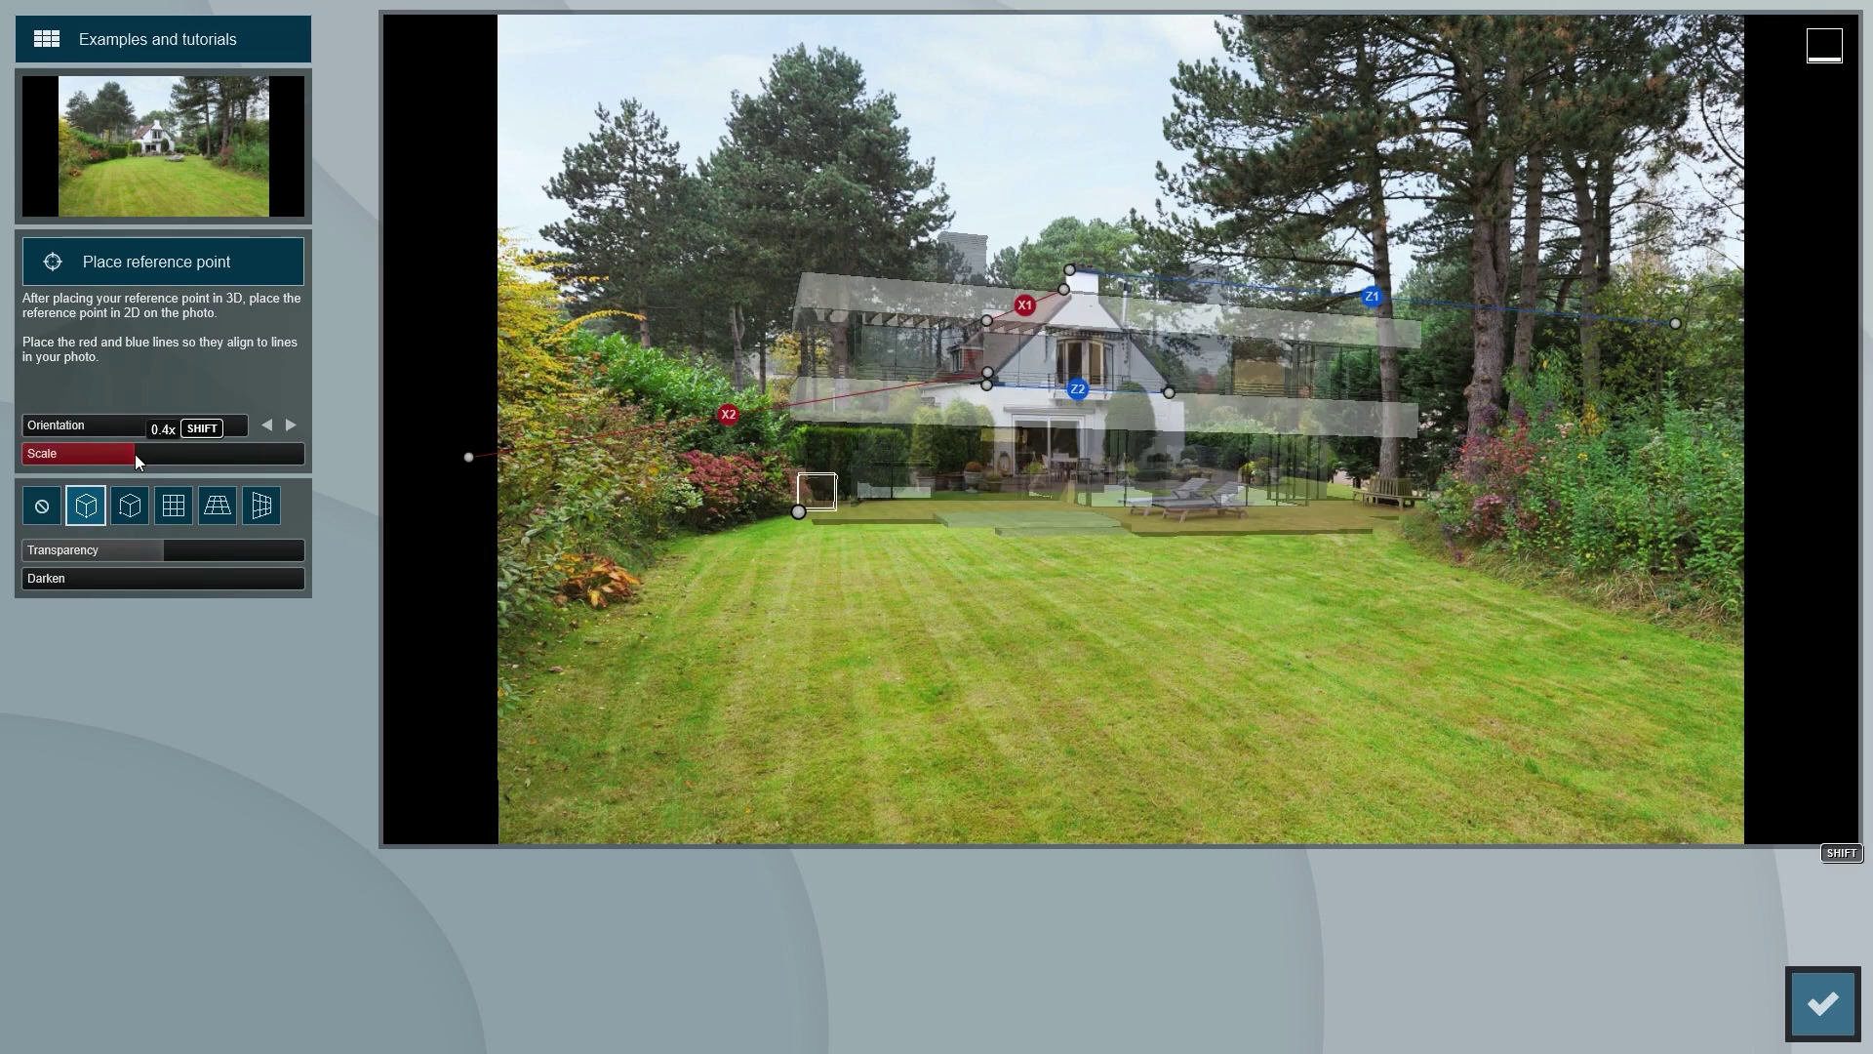
left_click_drag(134, 455, 41, 472, "shift")
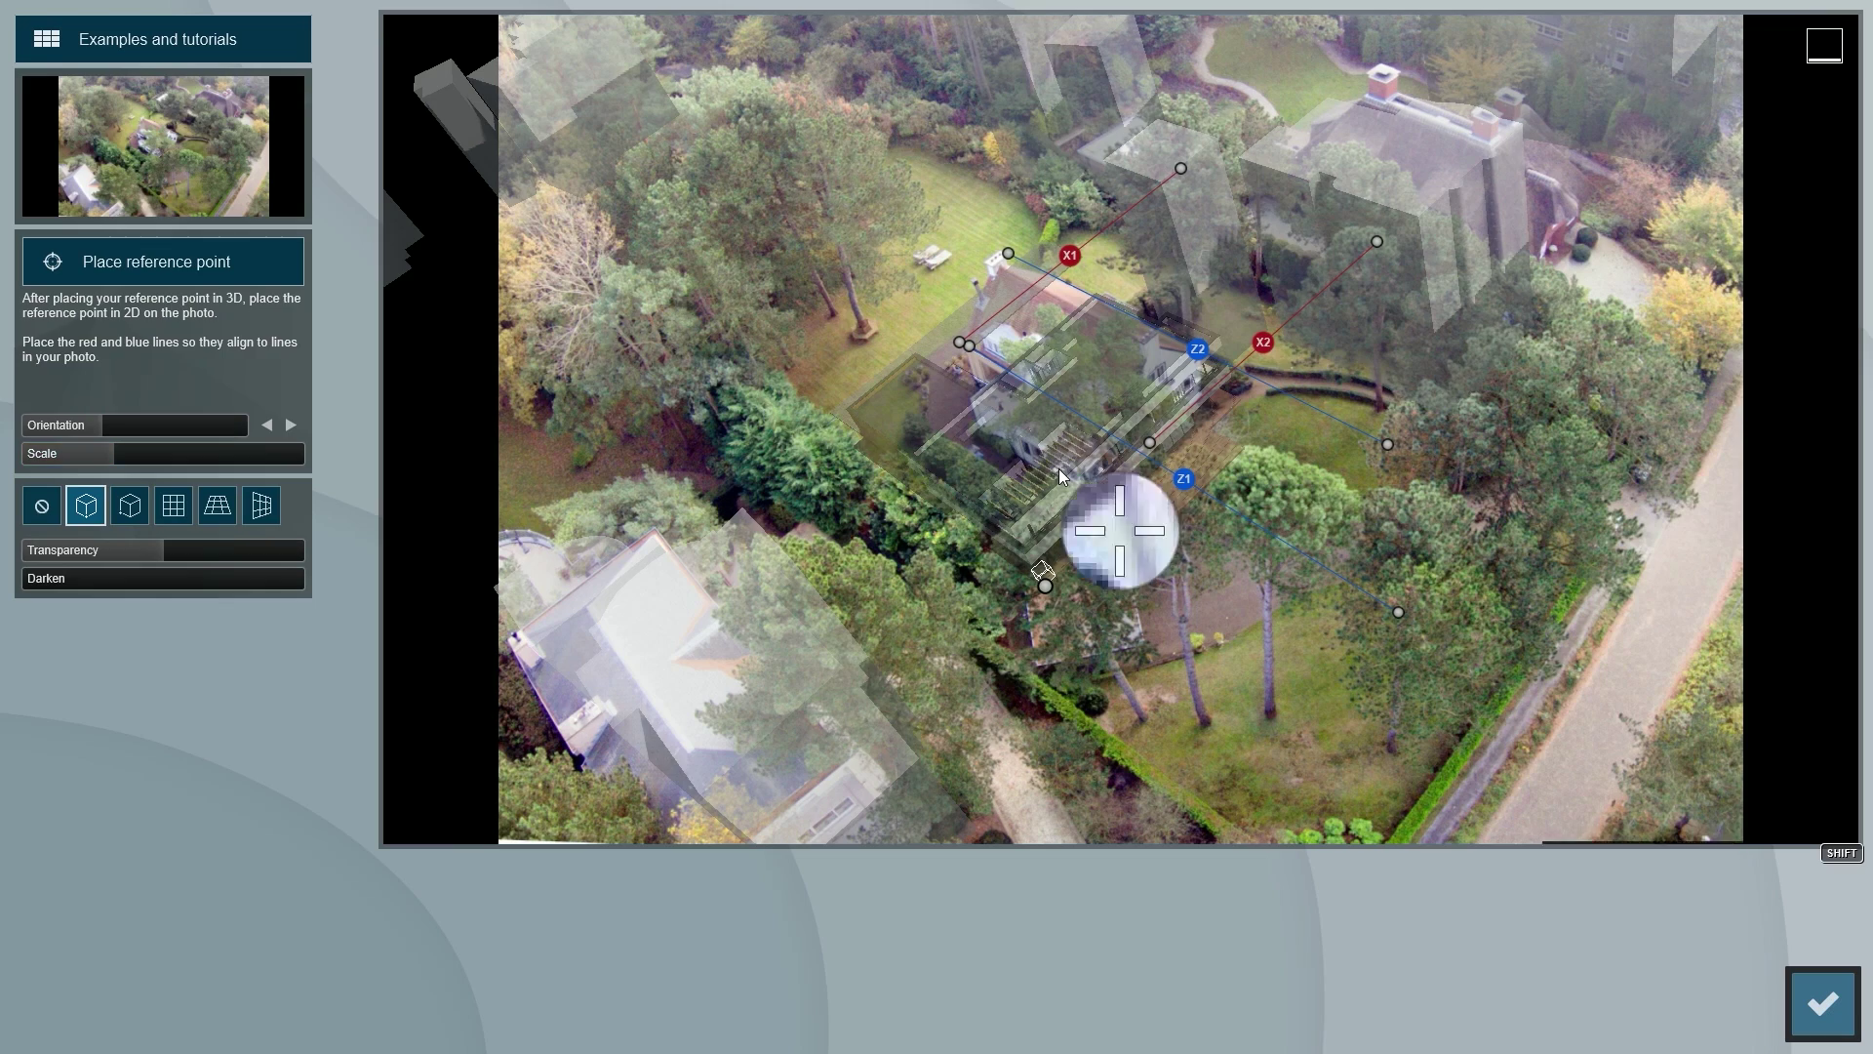
Step: Reposition the reference point on the bird's-eye photo to shift the model over the existing house
left_click_drag(1045, 586, 1015, 618)
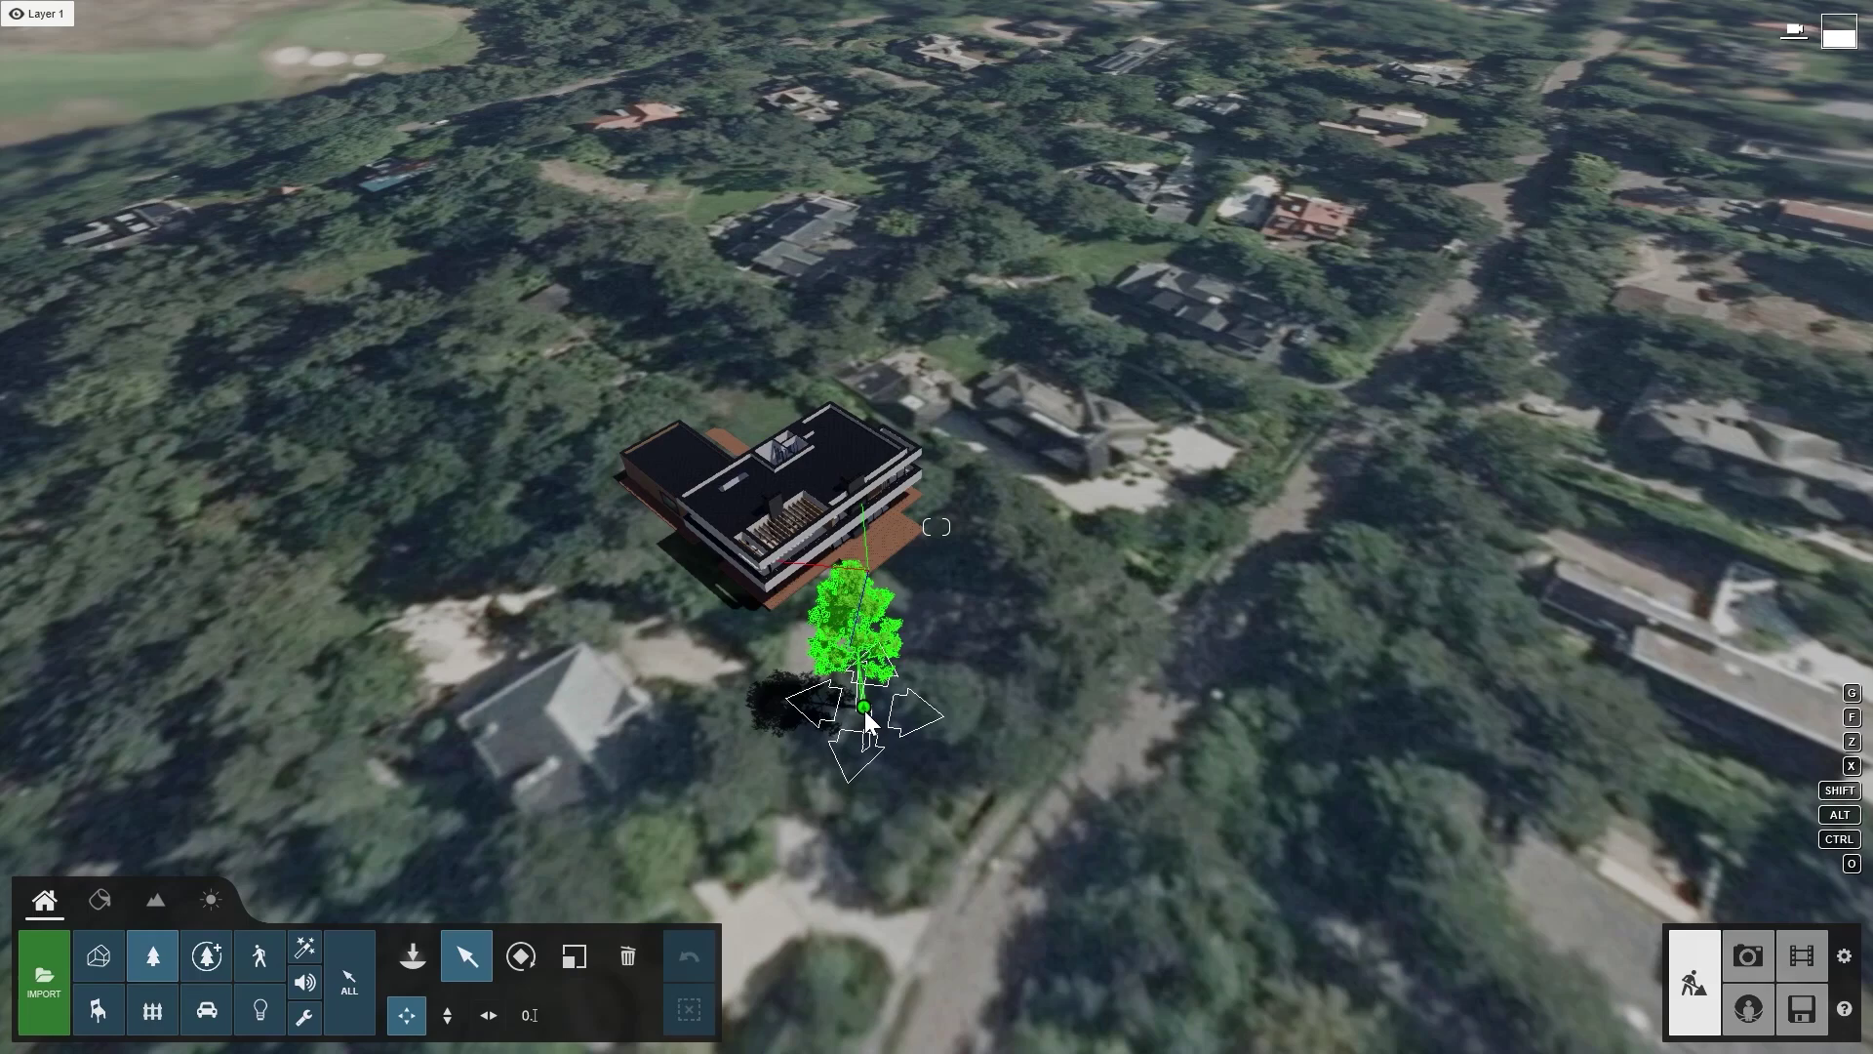
Step: Place copies of the tree on both sides of it in front of the house and return to photo mode
left_click_drag(863, 711, 913, 711)
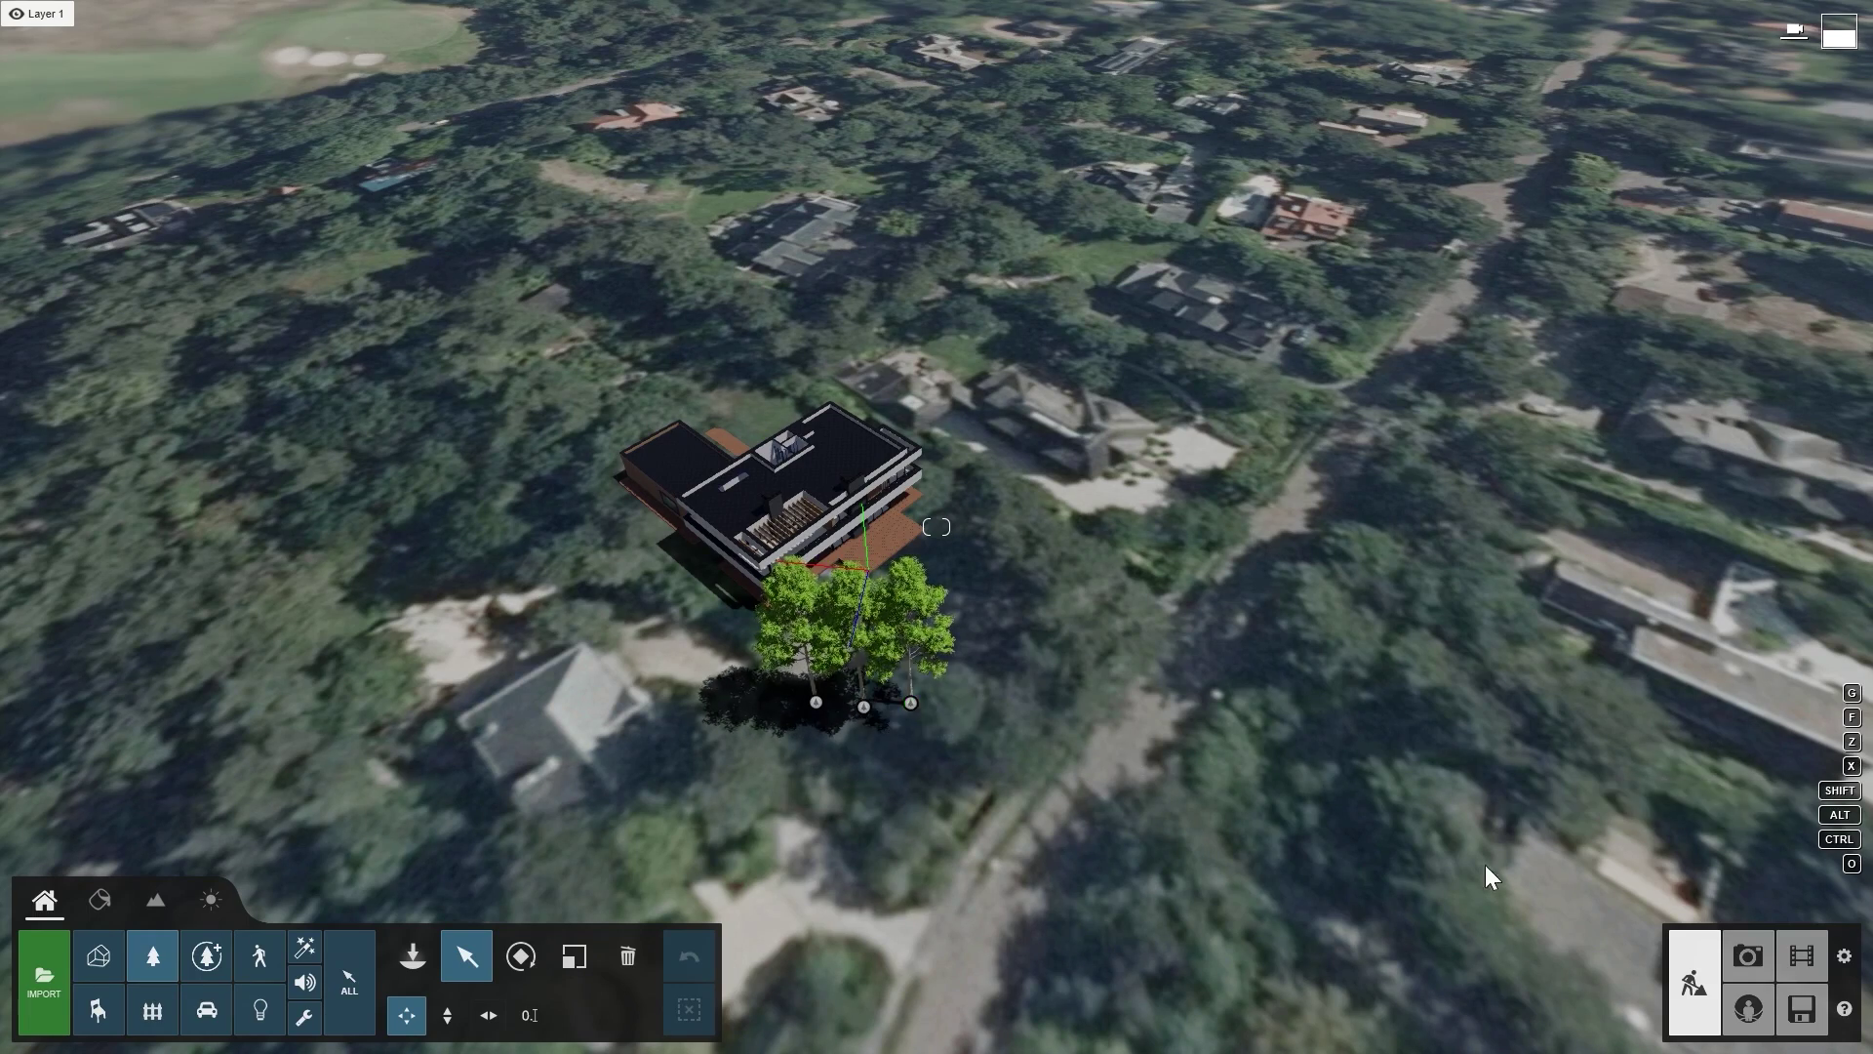
left_click(1749, 955)
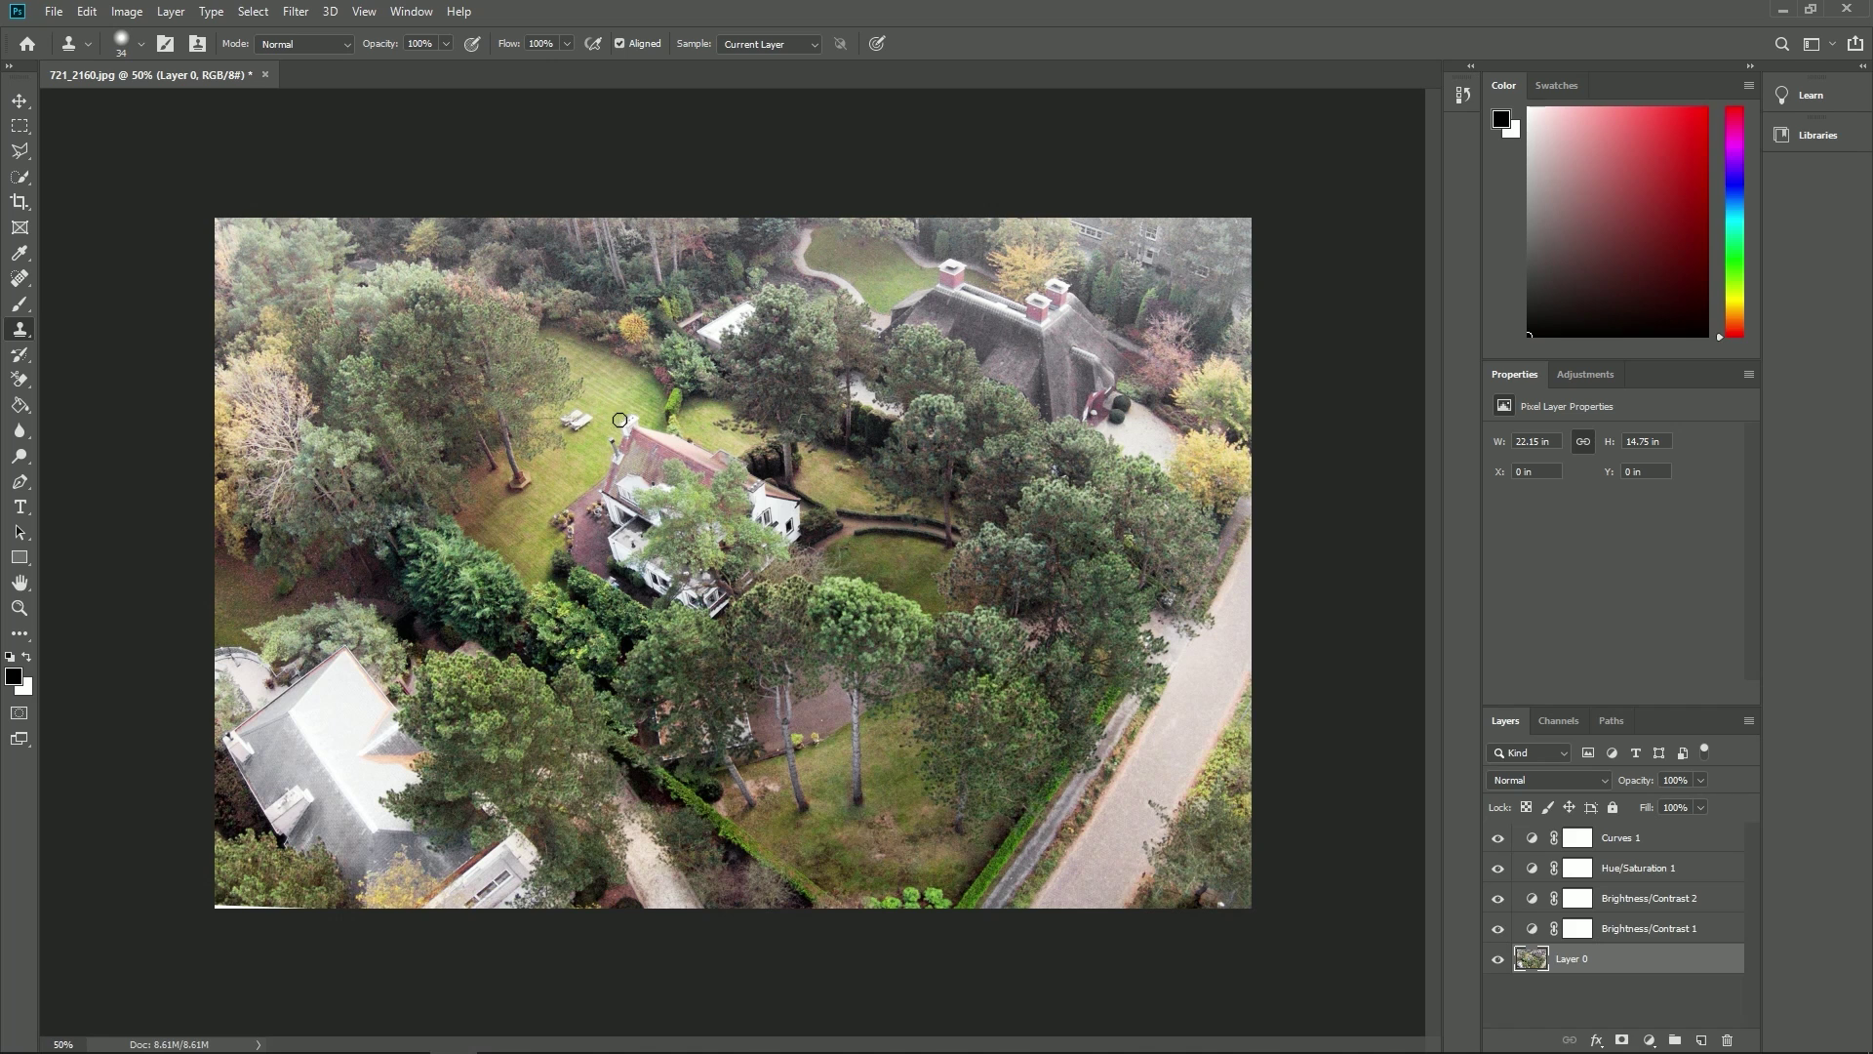
Step: Switch to Photoshop and clone over the top edge of the white house's roof in the aerial photo 721_2160.jpg
left_click_drag(621, 443, 667, 437)
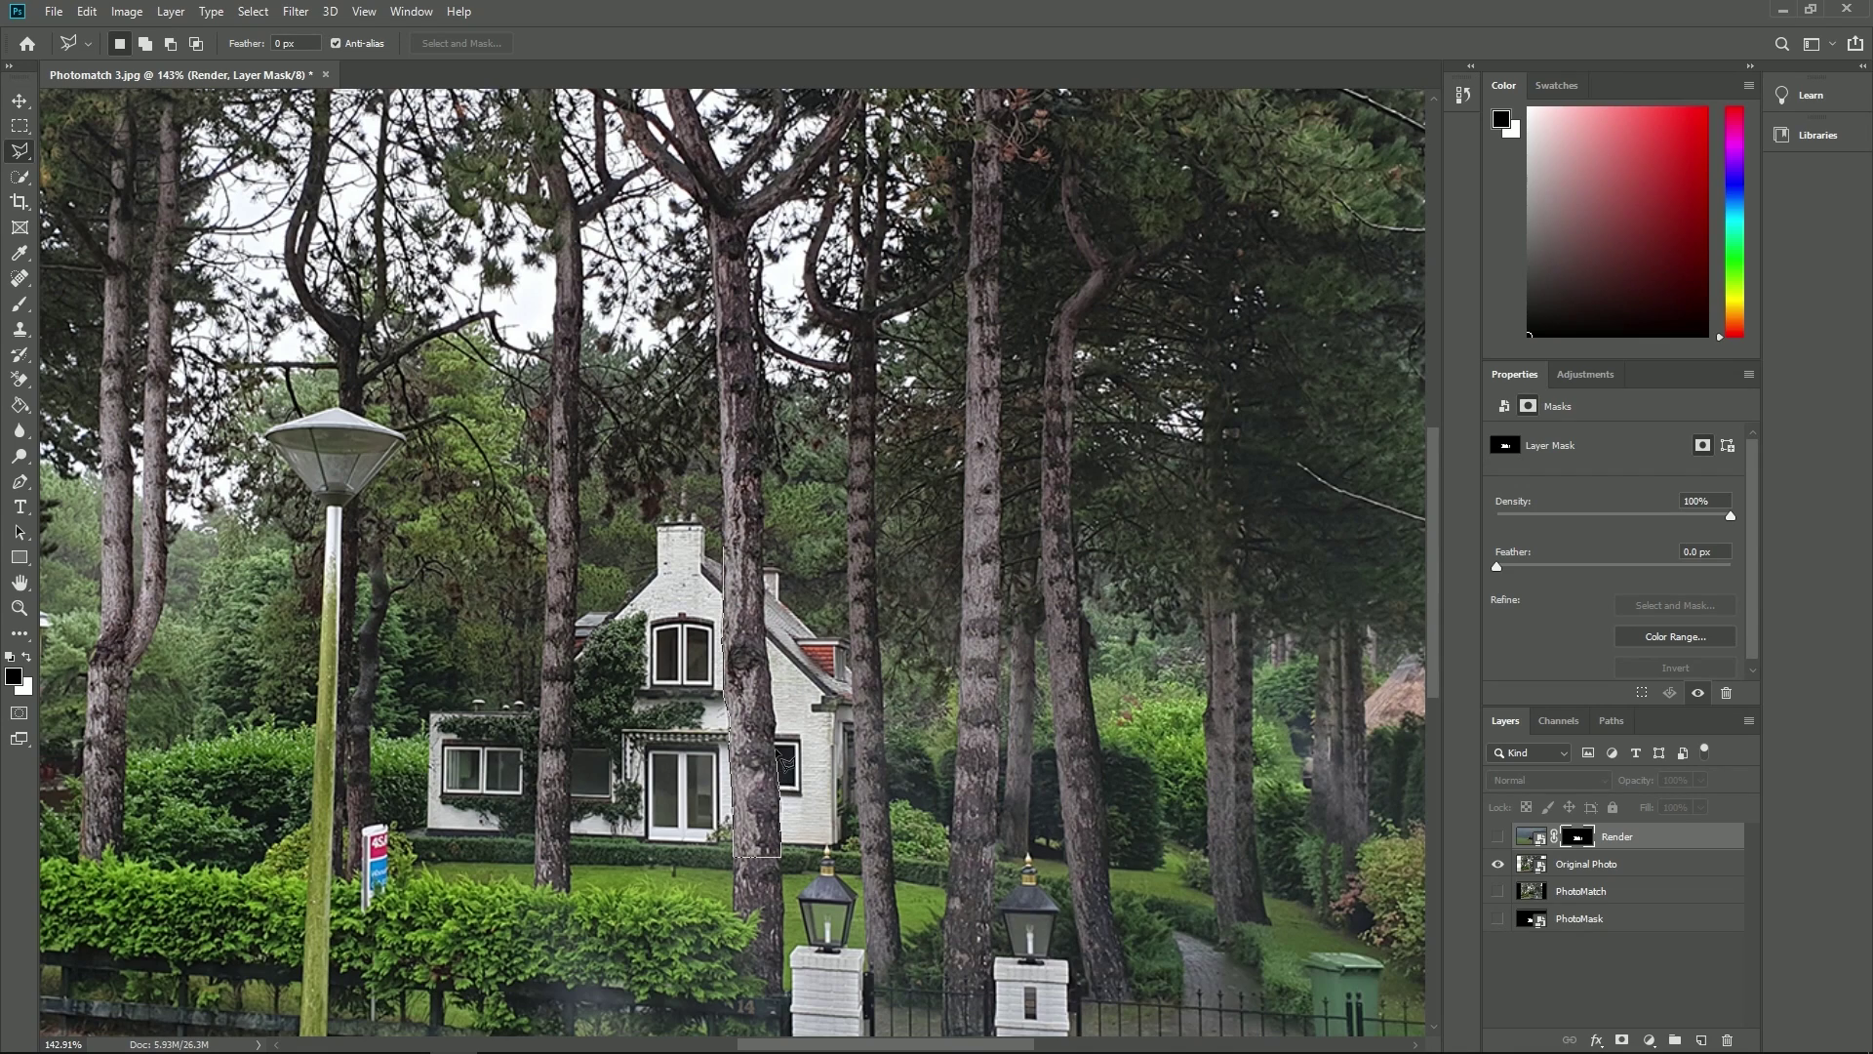
Step: In Photomatch 3.jpg, outline the trunk in front of the house, show the Render layer and fill the selection on its mask with black
left_click(766, 551)
left_click(1497, 836)
key("alt+Delete")
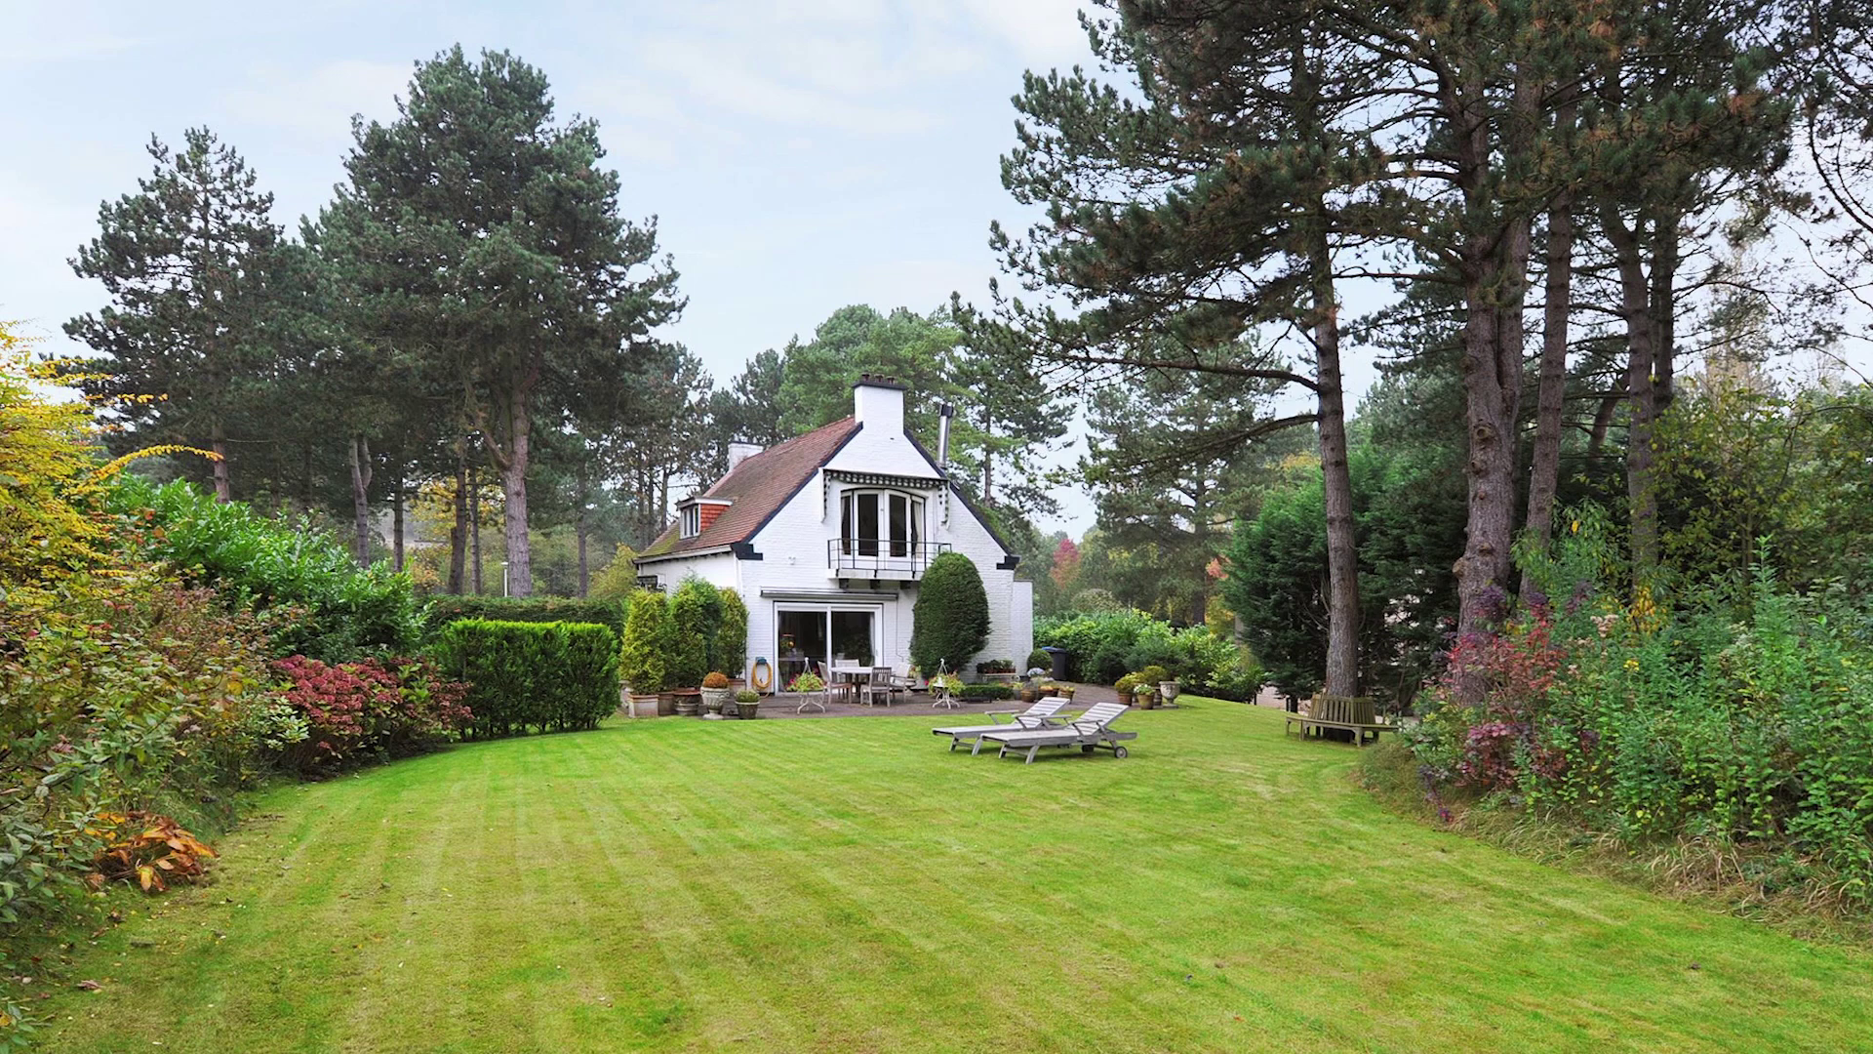